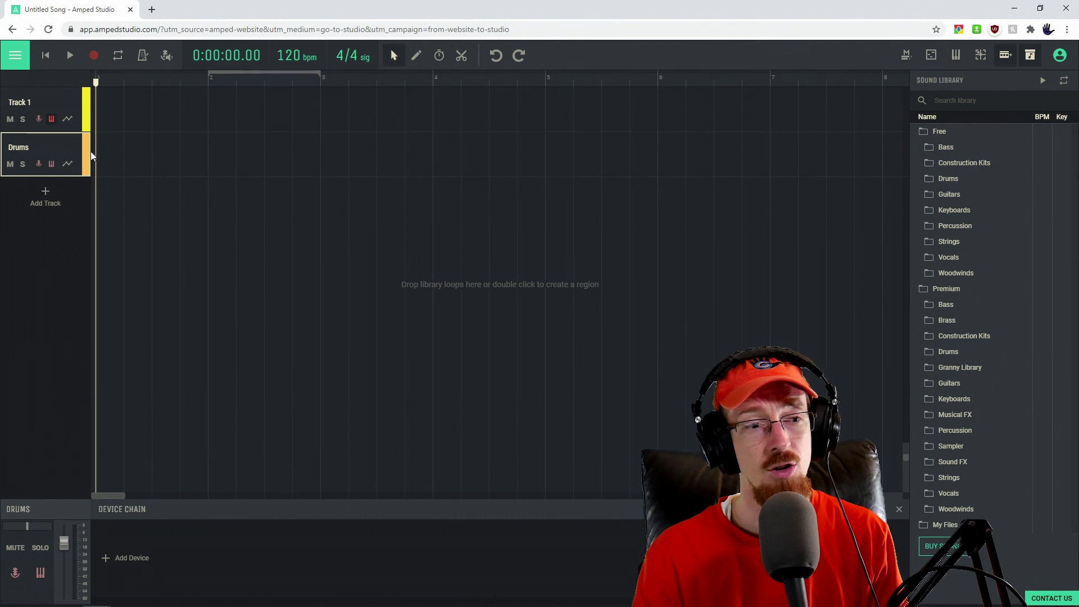
Load a Drumpler with the Berlin kit on the Drums track, raise its window, and audition a pad
left_click(124, 550)
left_click(220, 448)
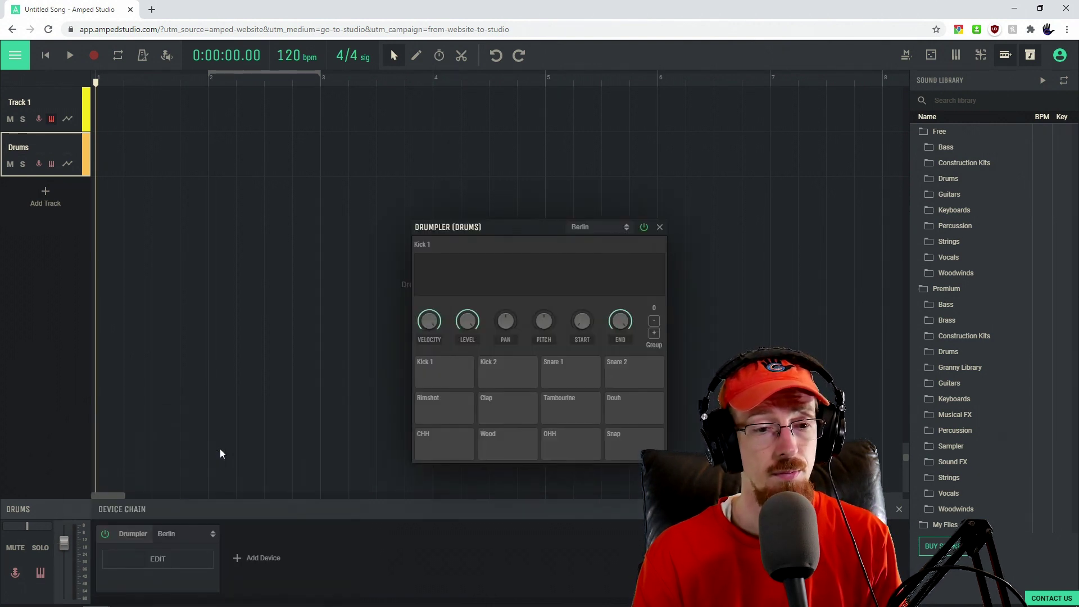
left_click_drag(513, 228, 478, 144)
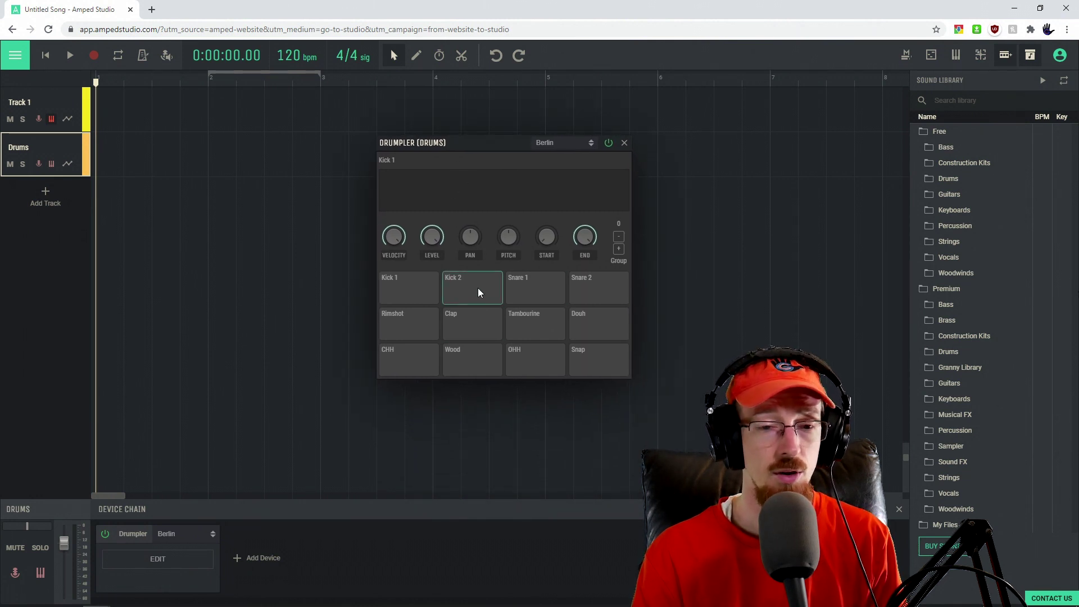
left_click(413, 295)
Audition the Snare 1, OHH and Kick 1 pads, then lower Kick 1's END point to 0.55
left_click(535, 298)
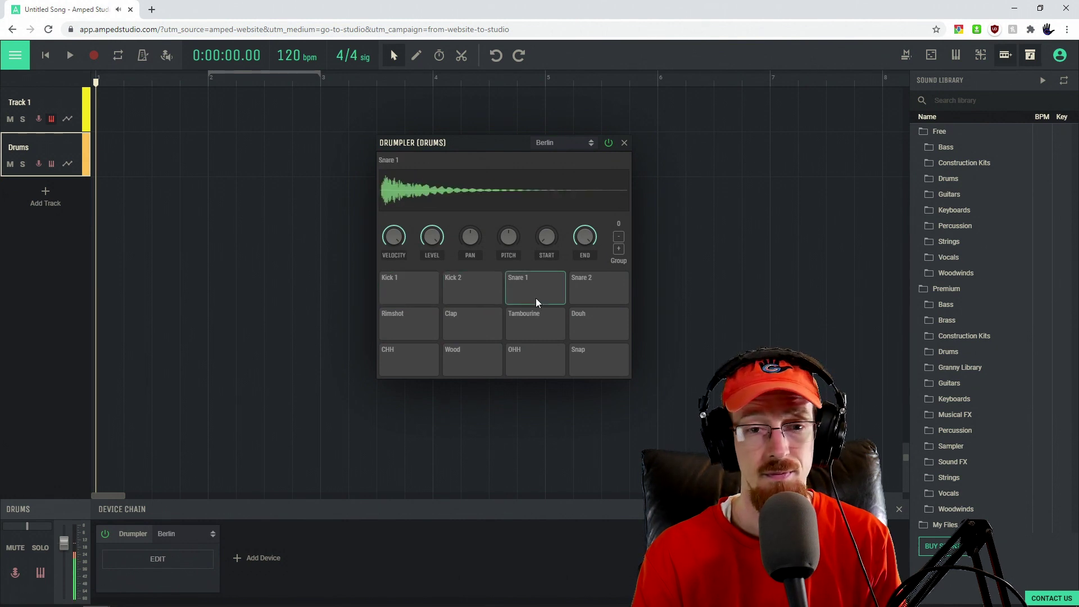
left_click(533, 350)
mouse_move(397, 239)
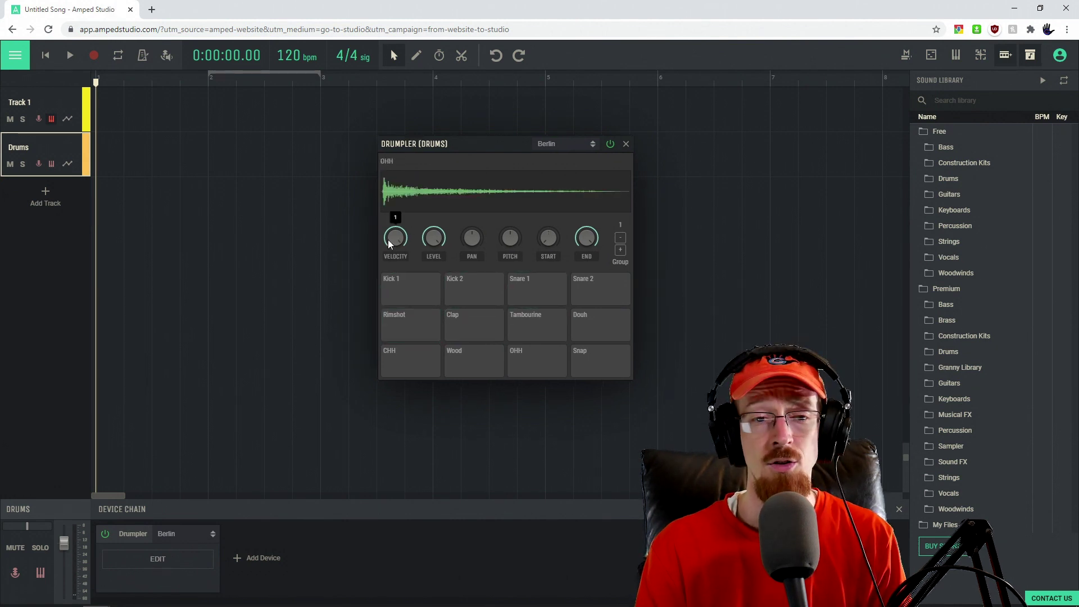
left_click(418, 288)
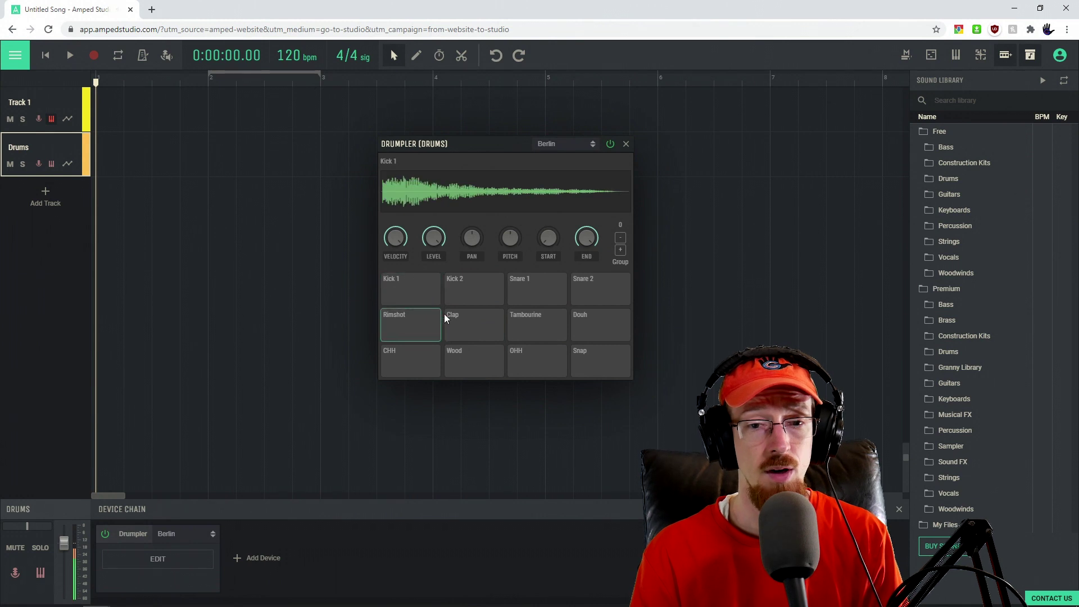
left_click(396, 279)
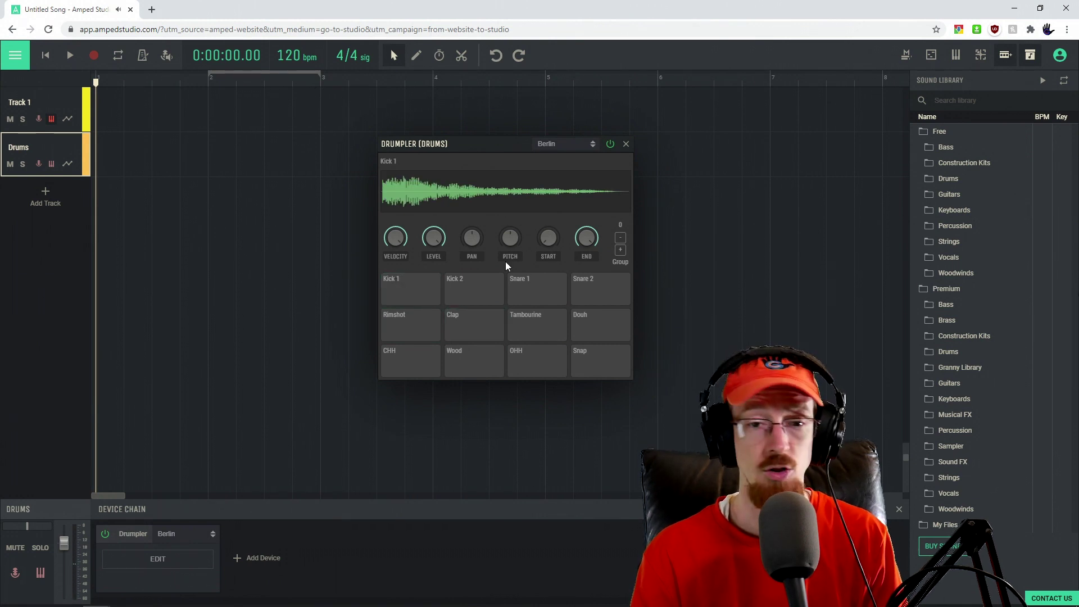
left_click_drag(584, 240, 580, 296)
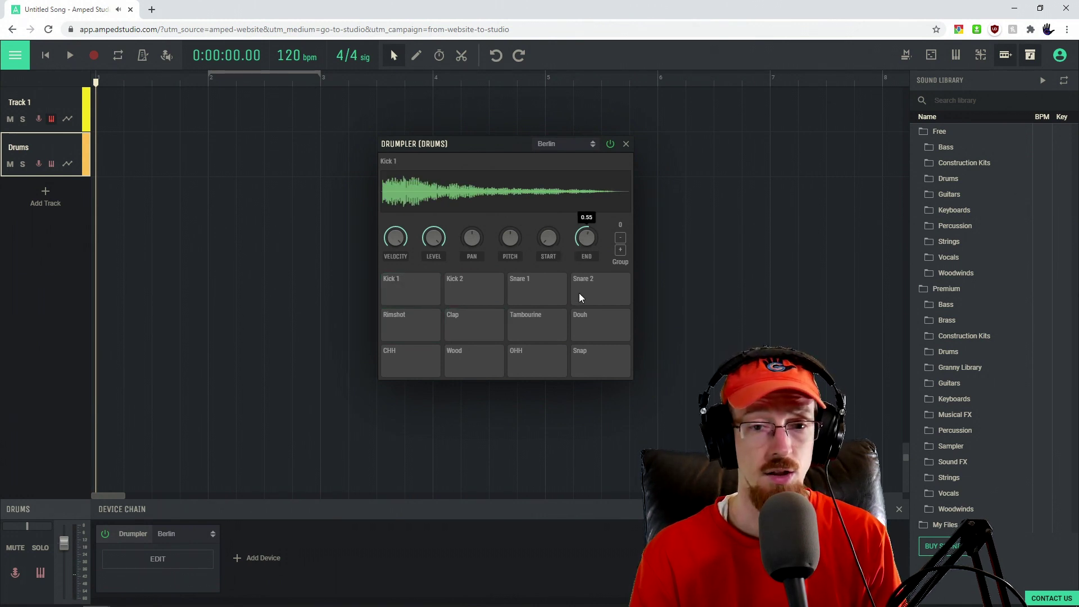
left_click(405, 282)
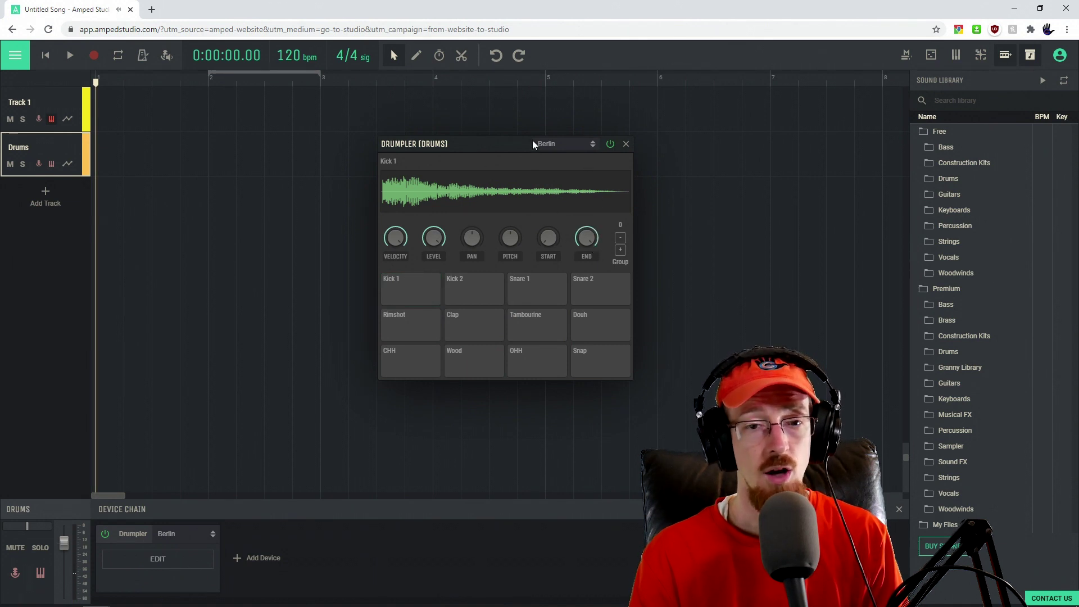
Load the Deep Africa Perc kit and audition several of its pads, including Darbouka 1
left_click(553, 144)
left_click(578, 114)
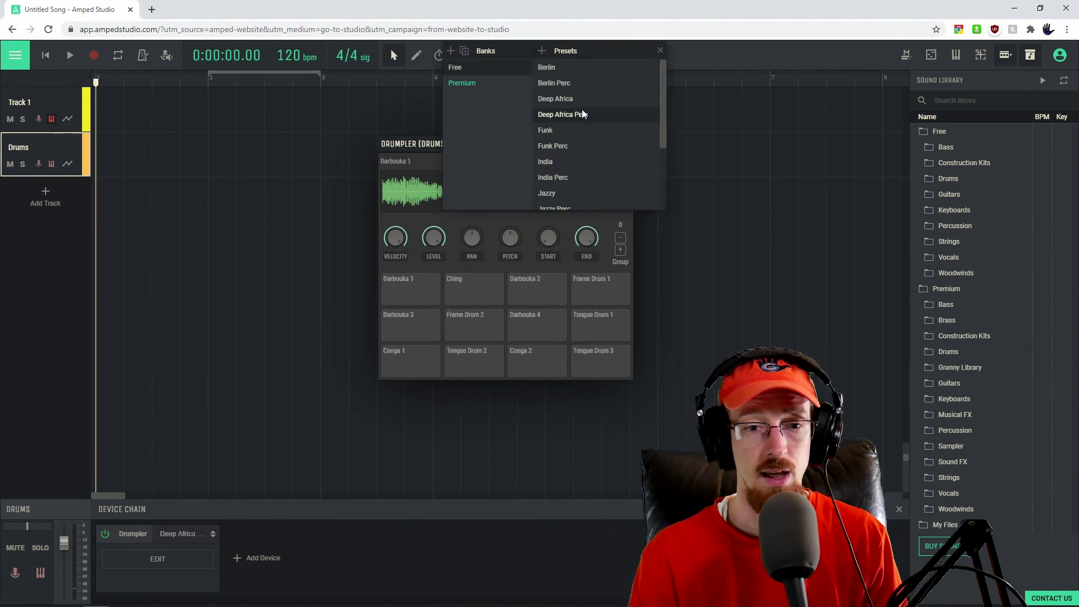
left_click(420, 293)
left_click(405, 332)
left_click(436, 295)
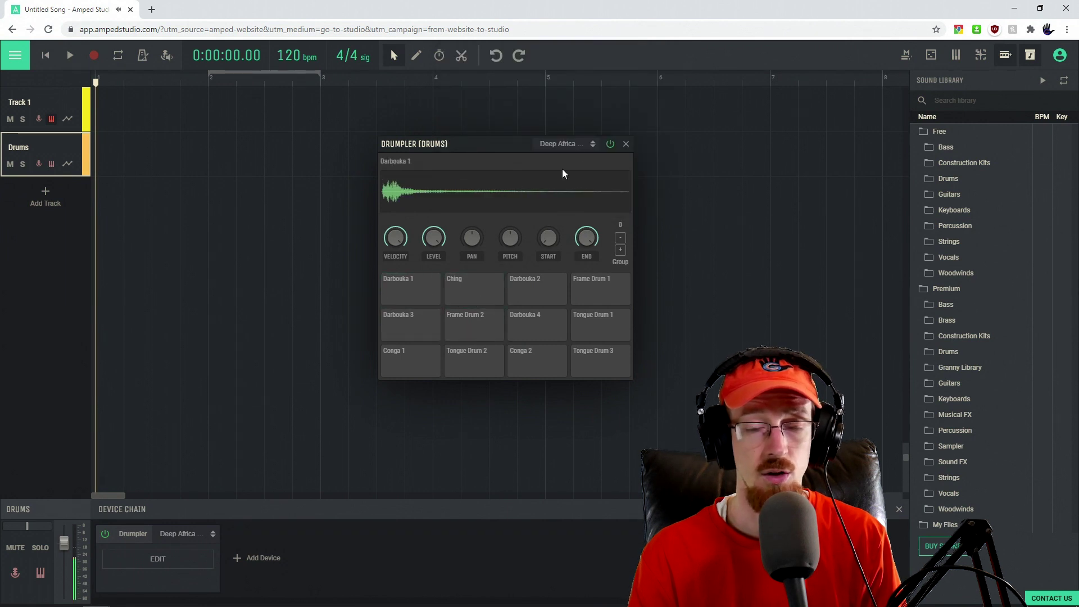
Switch the Drumpler back to the Berlin kit and show the virtual keyboard
left_click(594, 143)
left_click(605, 72)
left_click(660, 50)
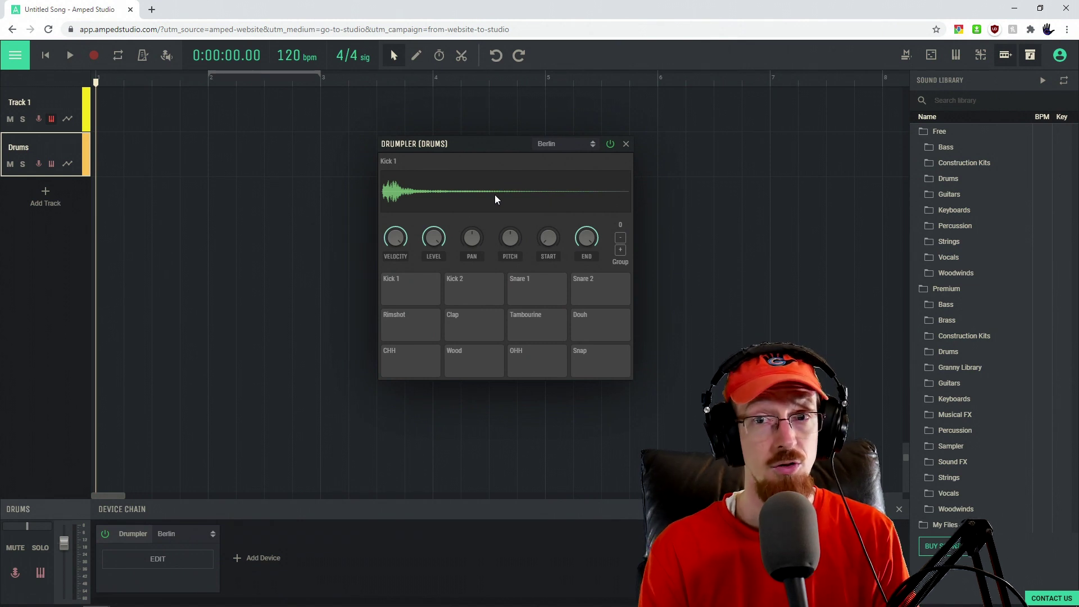
left_click(956, 55)
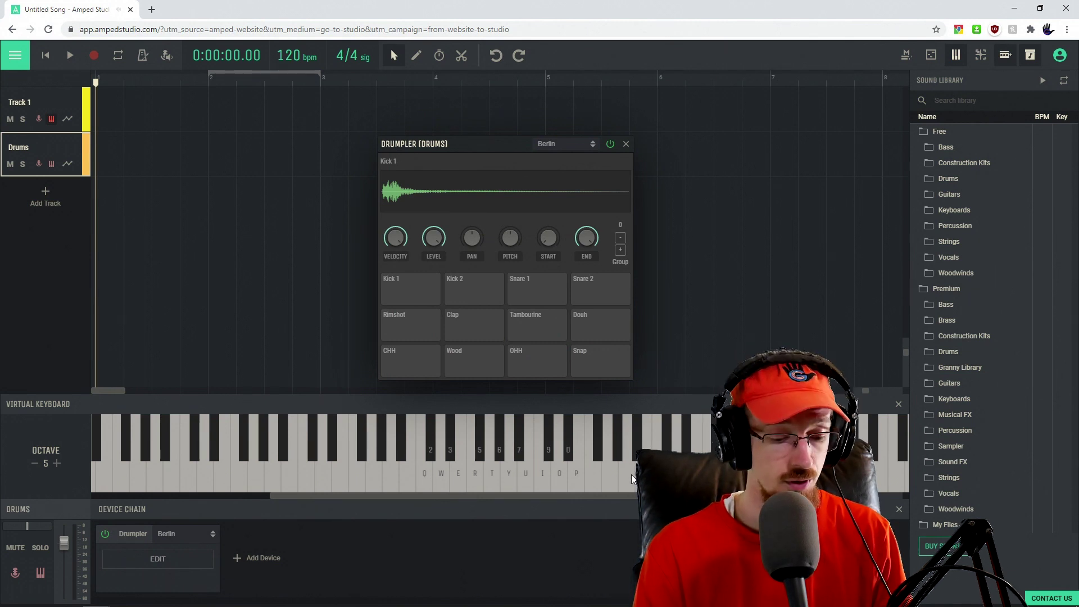
Route keyboard input to the Drums track, play Q, 3 and 5, then hide the virtual keyboard
key("q")
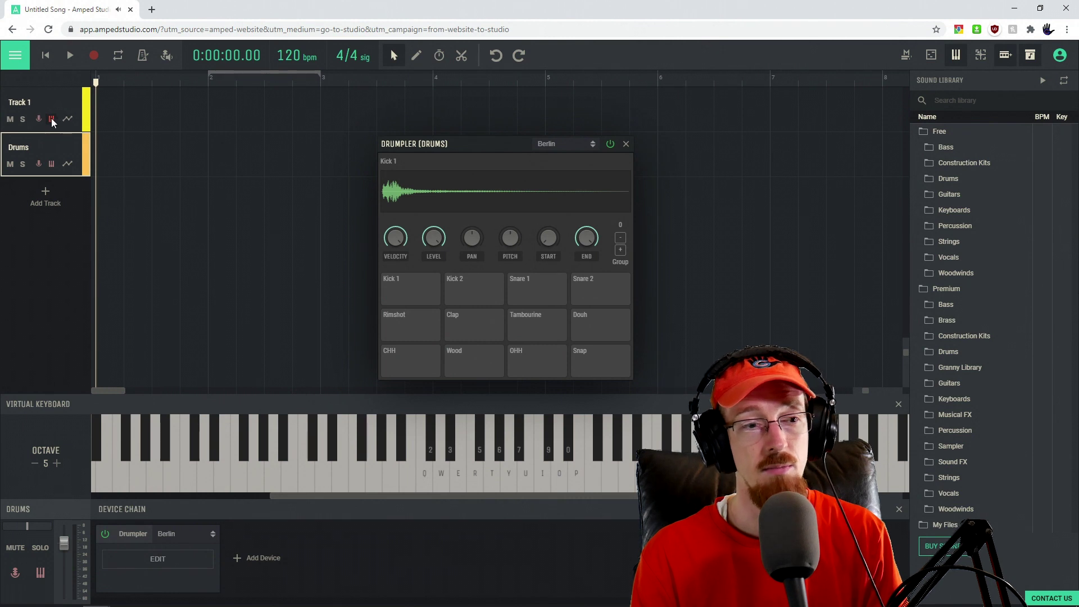
left_click(52, 164)
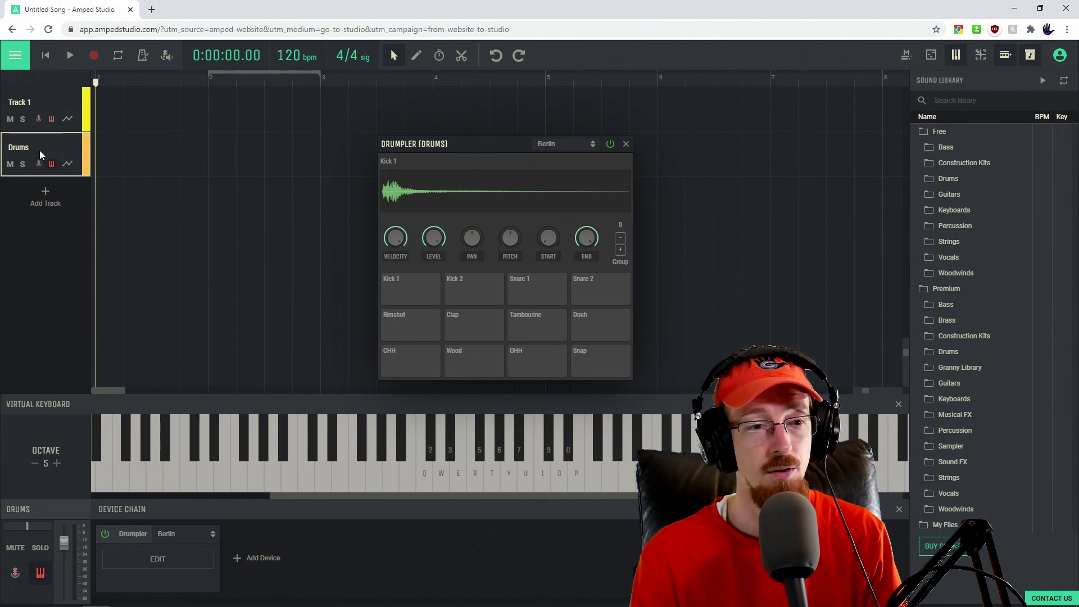
key("q")
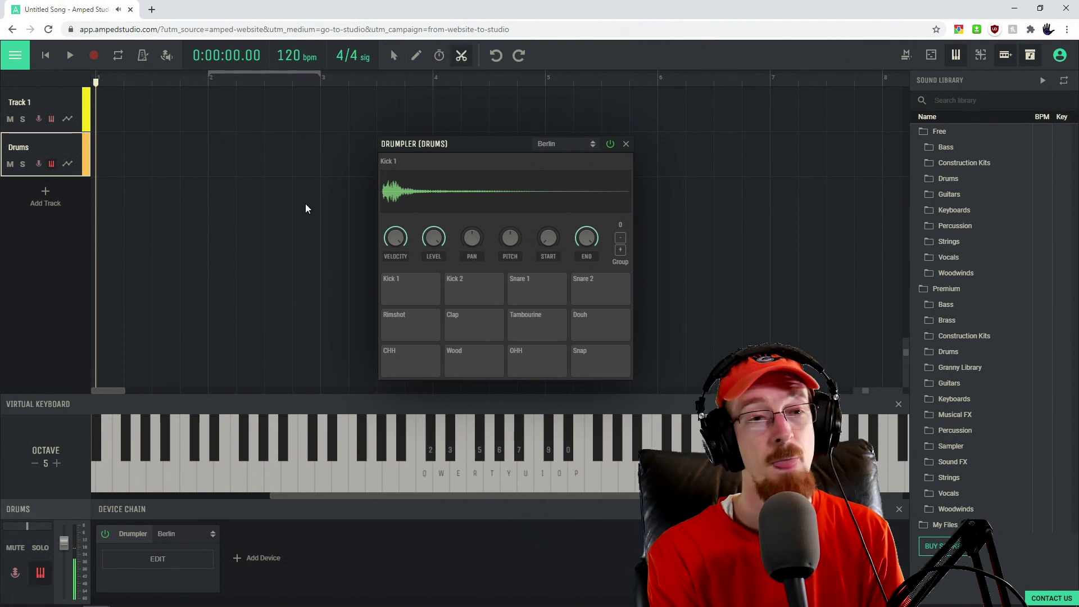
key("q")
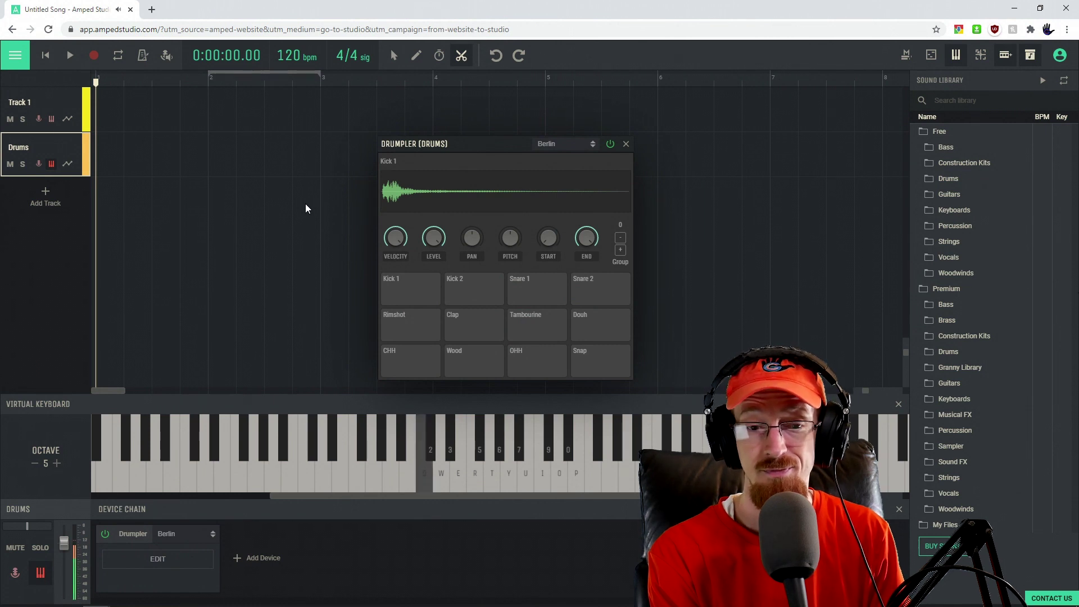
key("3")
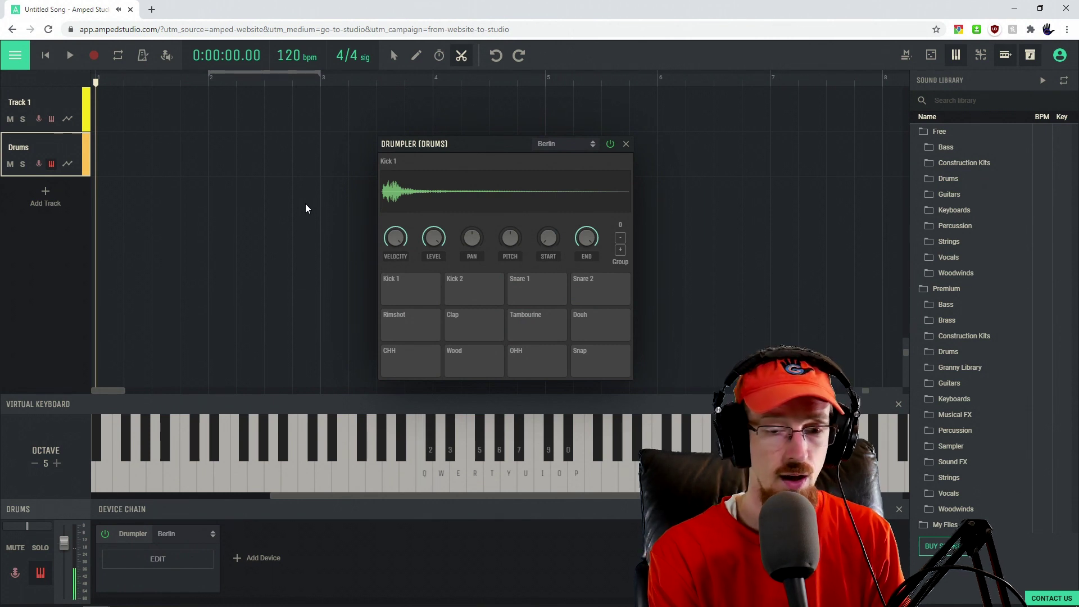
key("5")
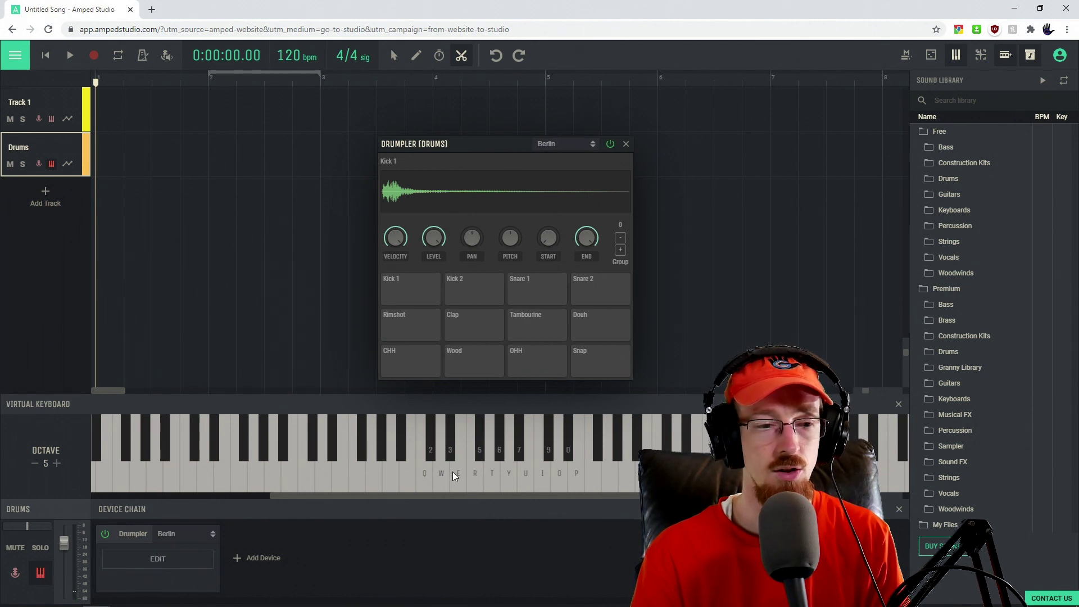
left_click(956, 55)
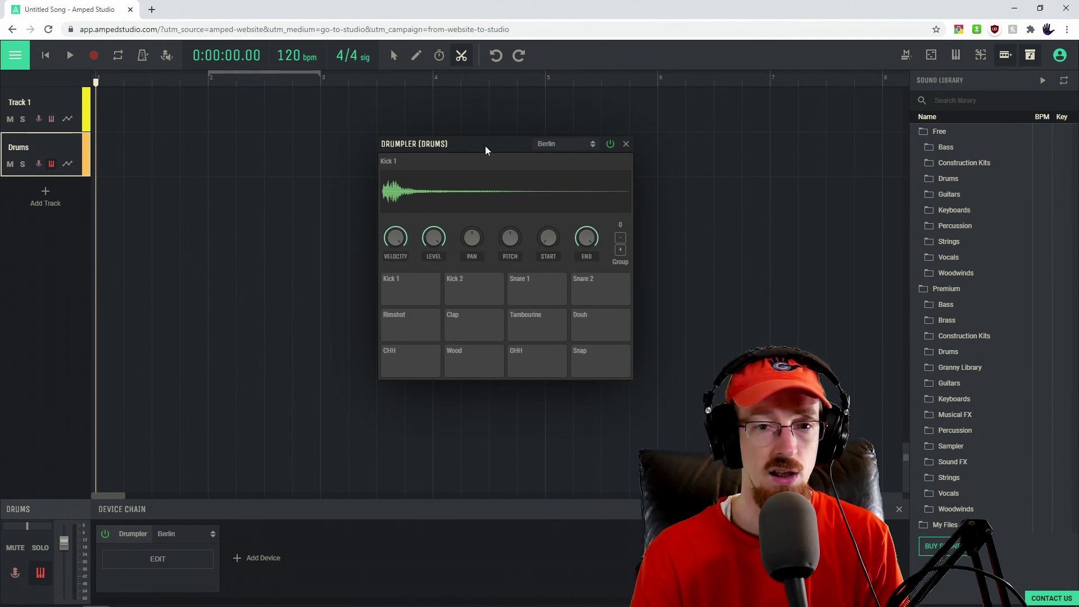
Nudge the Drumpler window right and browse the kit presets without changing kit
left_click_drag(485, 147, 520, 145)
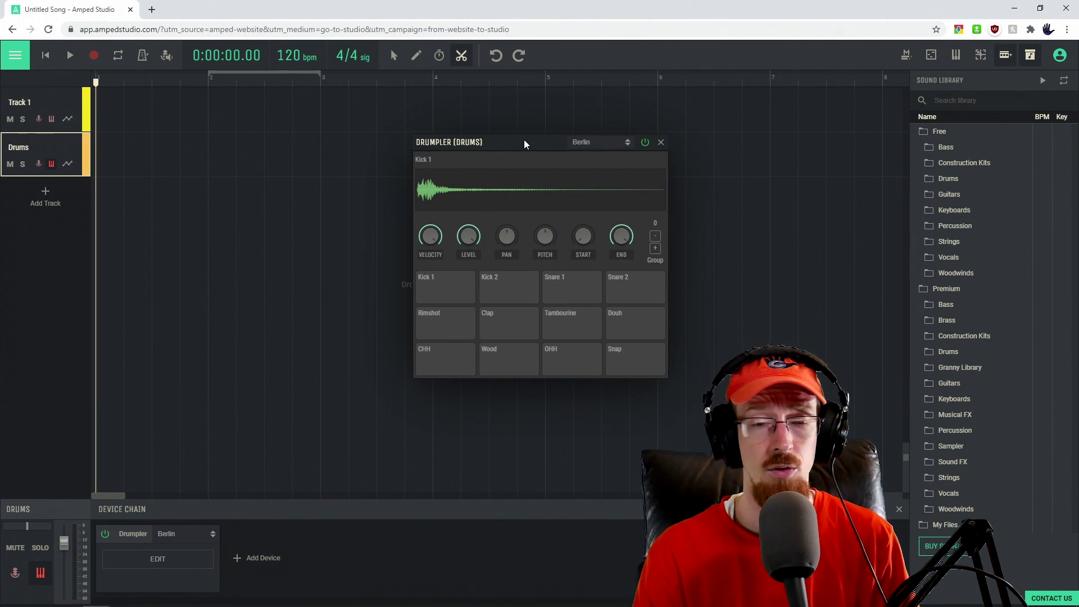
left_click(588, 143)
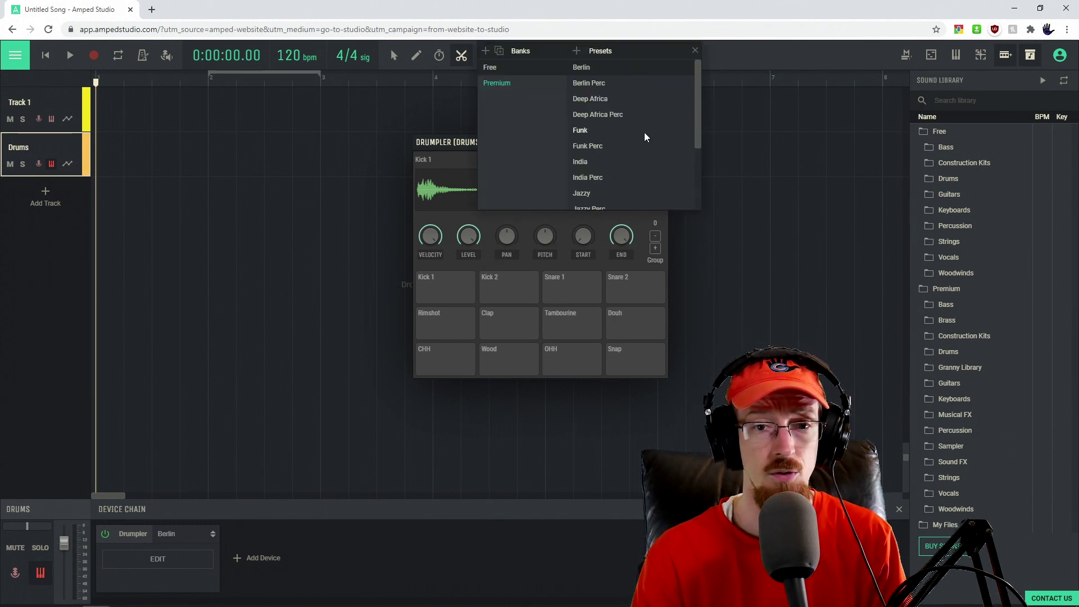
scroll(644, 133, "down", 2)
left_click(472, 158)
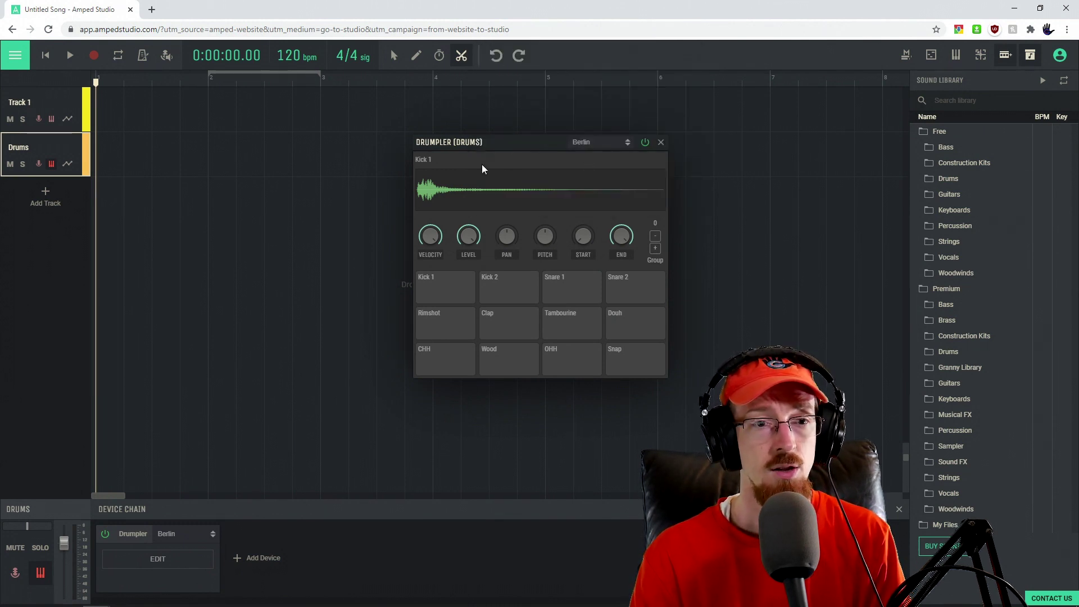
Change the tempo from 120 to 150 bpm, reload the Berlin kit, and audition Kick 2
left_click_drag(291, 55, 284, 54)
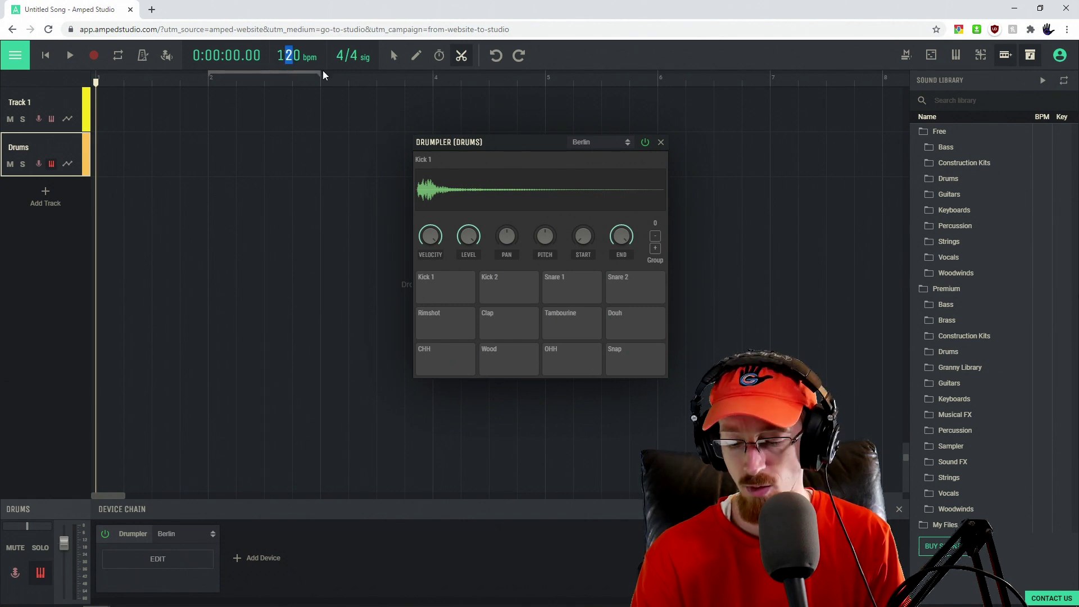
type("5")
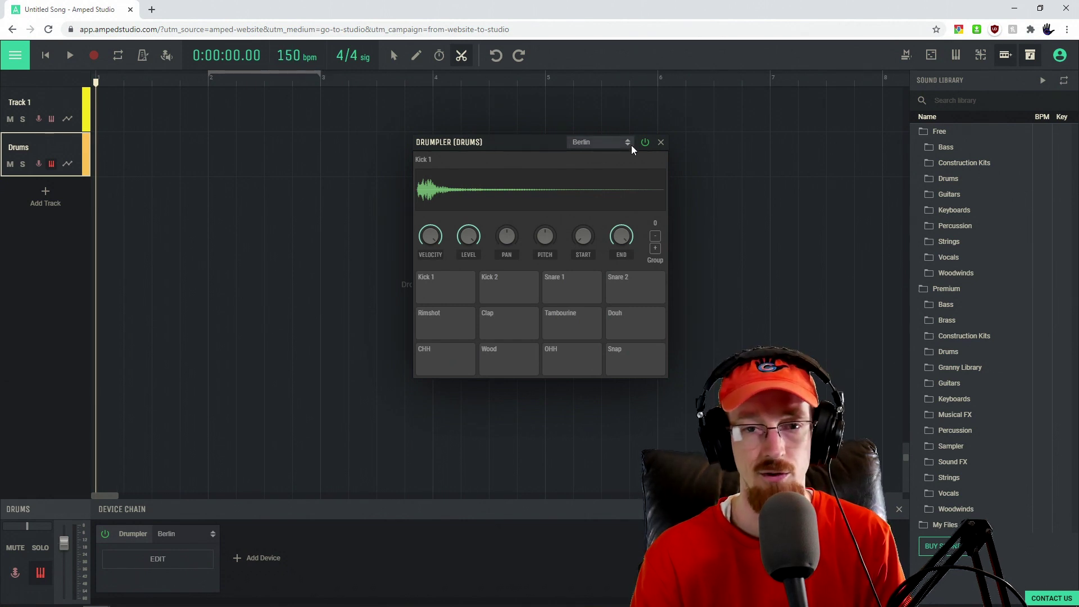
left_click(599, 145)
left_click(622, 116)
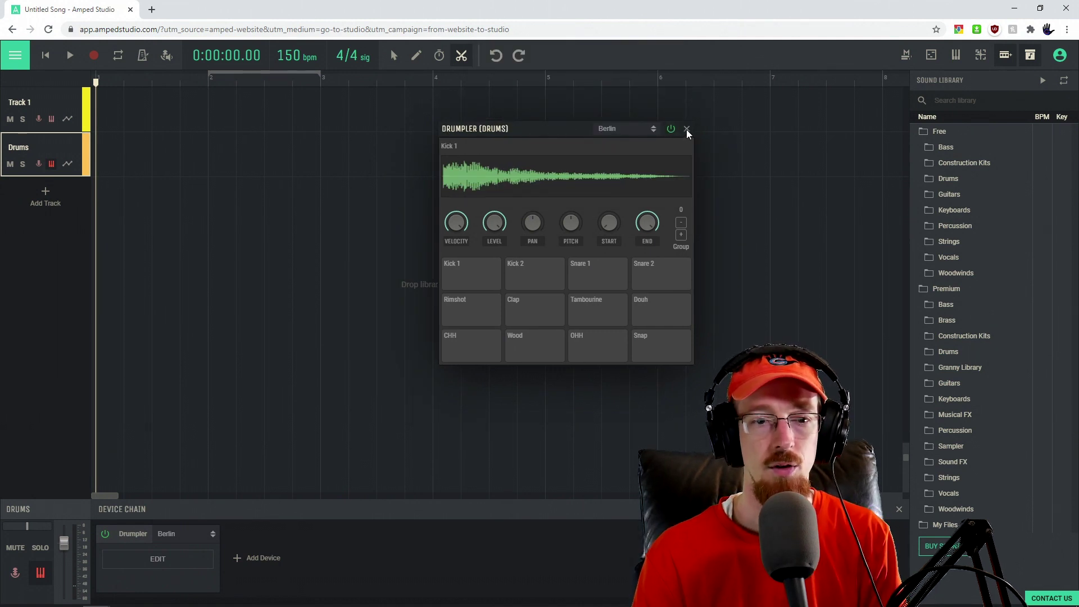
left_click(511, 285)
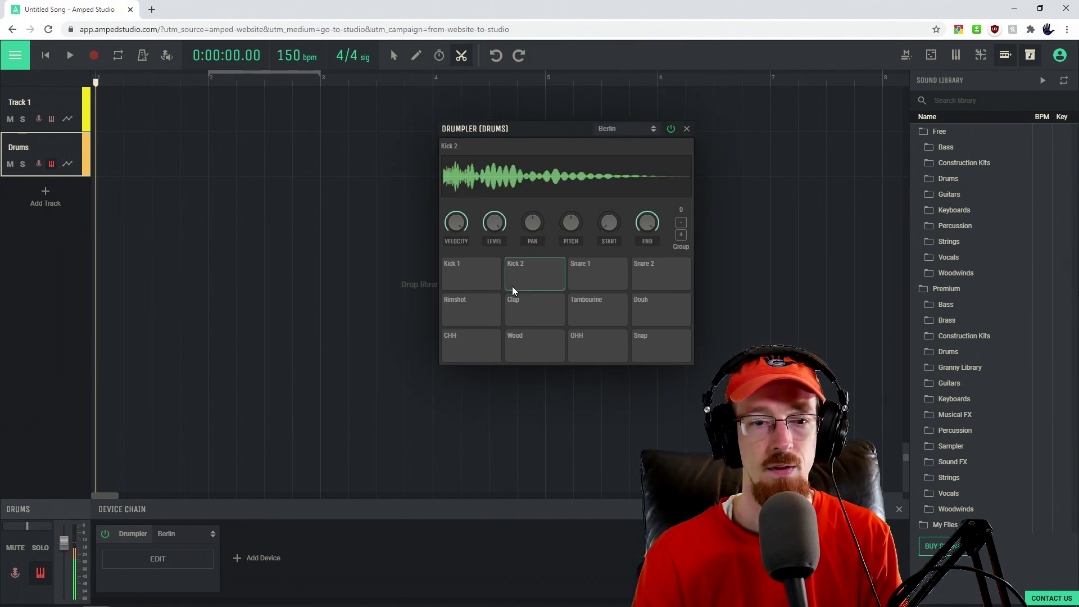
Create a one-bar Drums region, undo an accidental split, and enlarge the note editor
left_click(687, 129)
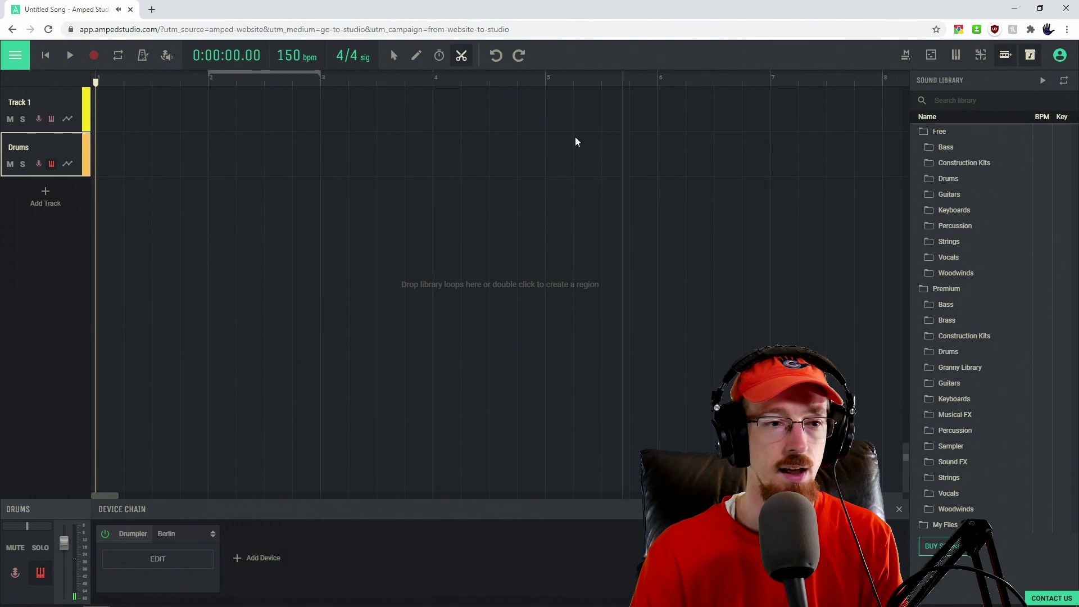
double_click(102, 161)
left_click(133, 158)
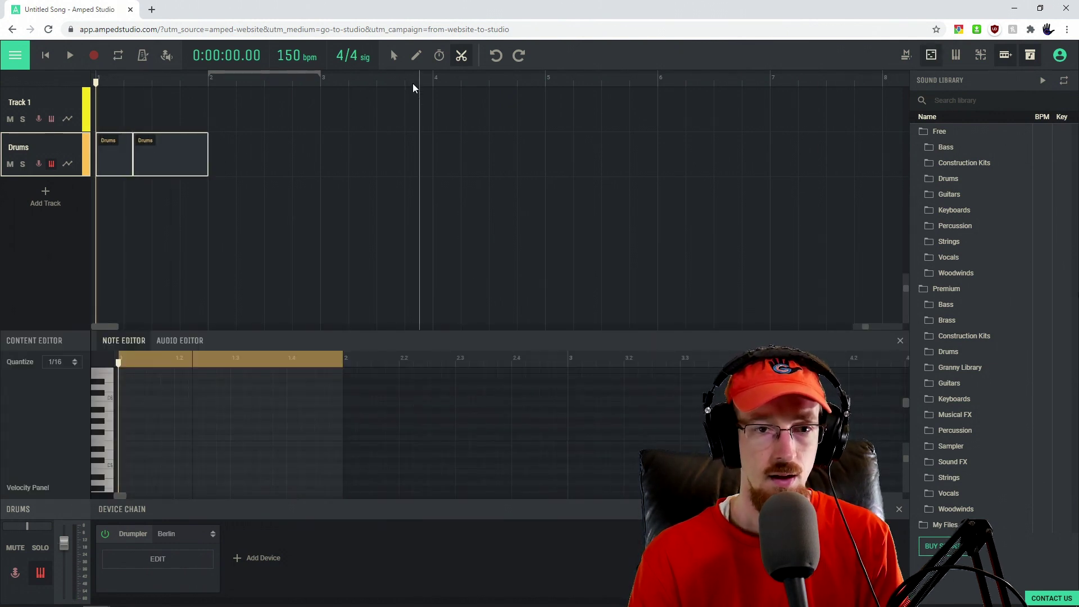
left_click(392, 55)
key("ctrl+z")
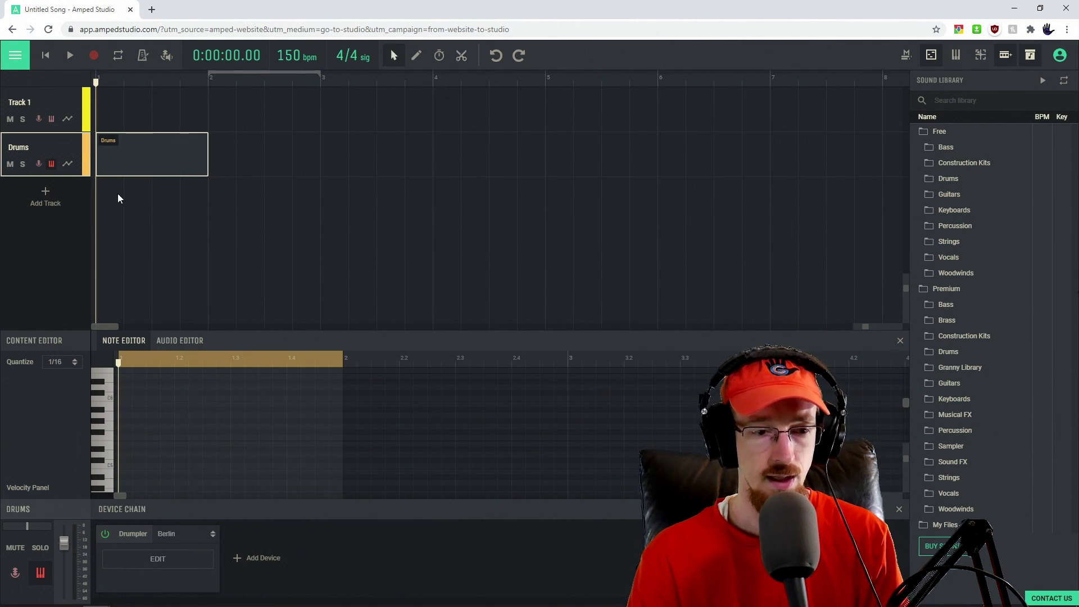
left_click_drag(320, 333, 306, 208)
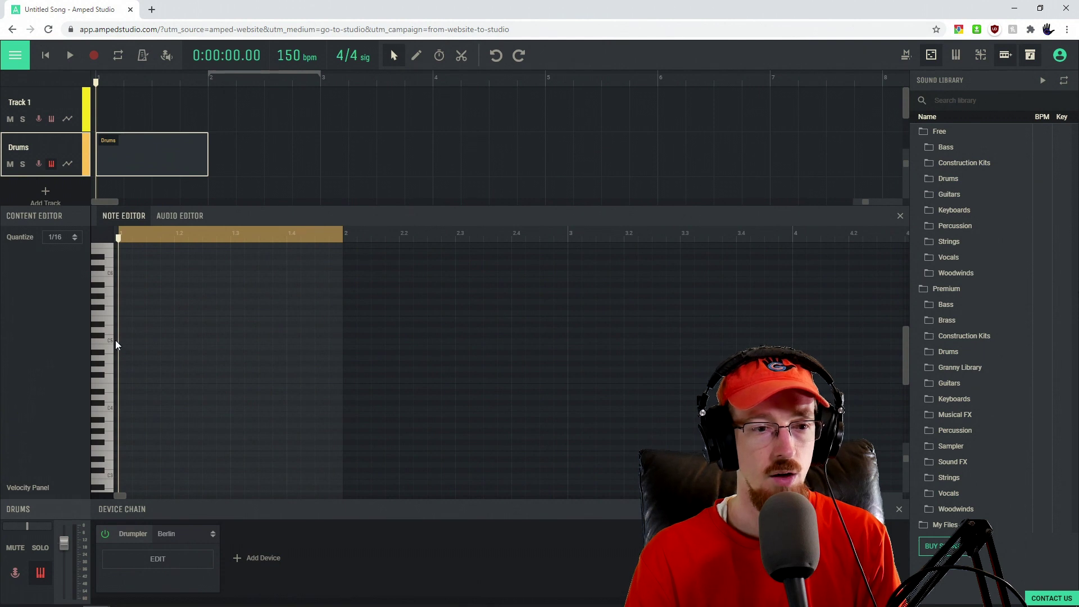
Add a sixteenth-length C5 drum note on beat 1 of bar 1 and play it
left_click(171, 559)
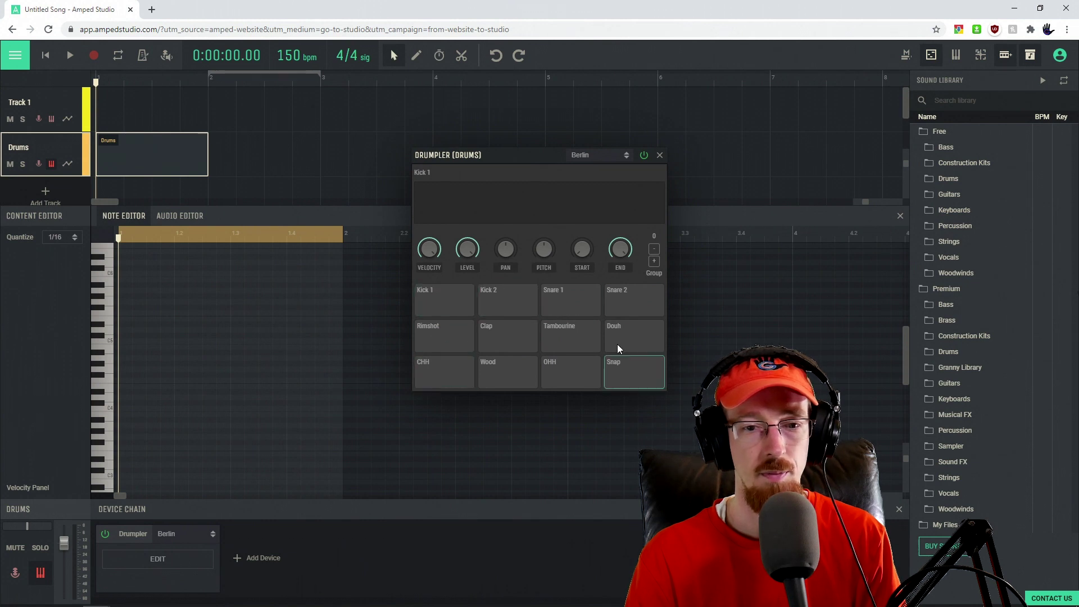
left_click(106, 348)
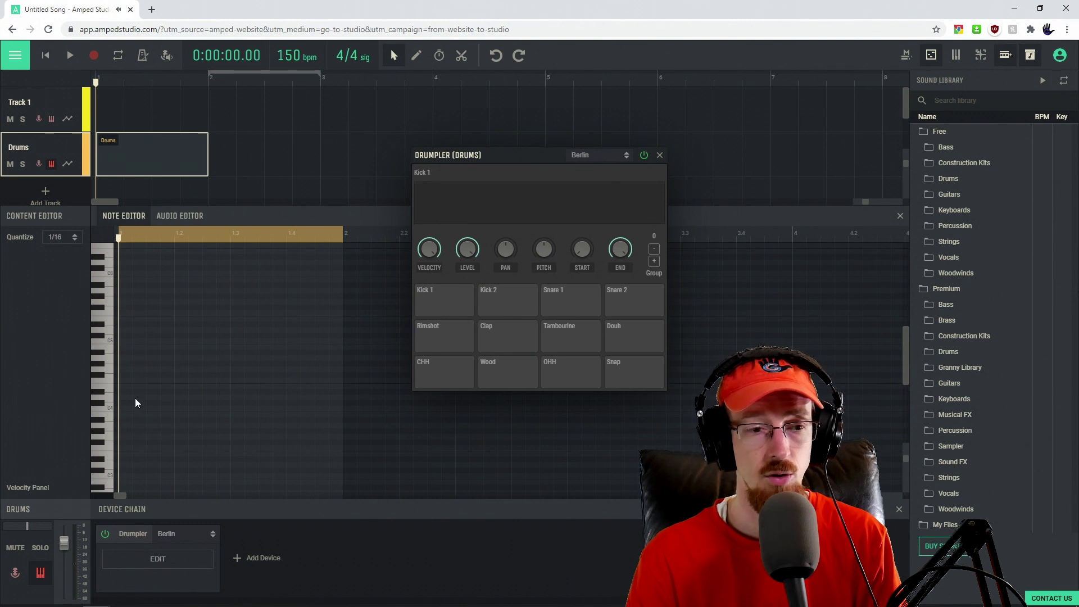
double_click(120, 343)
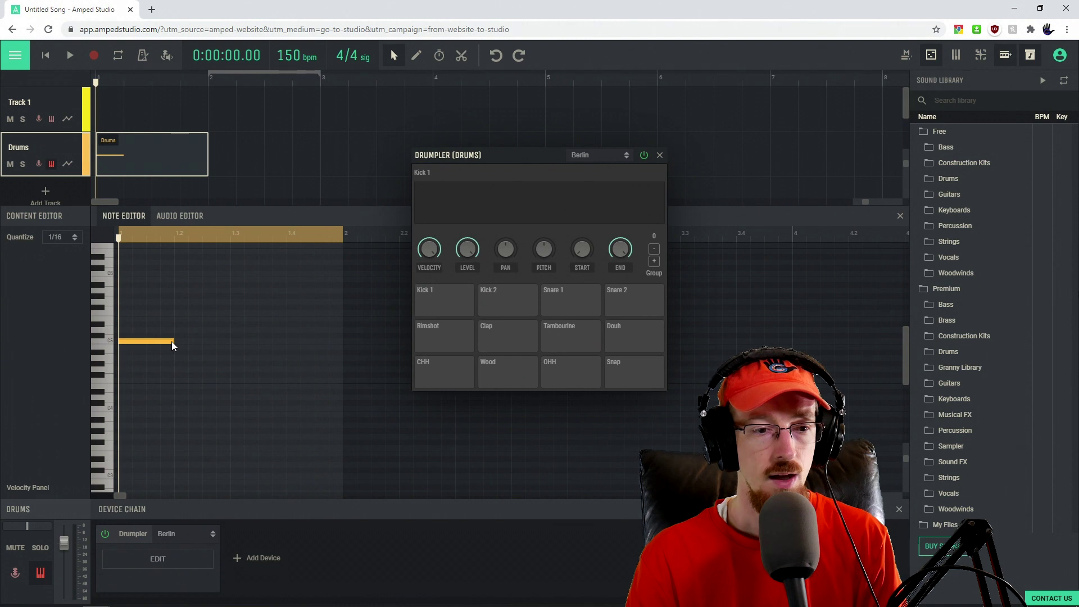
left_click_drag(172, 341, 126, 348)
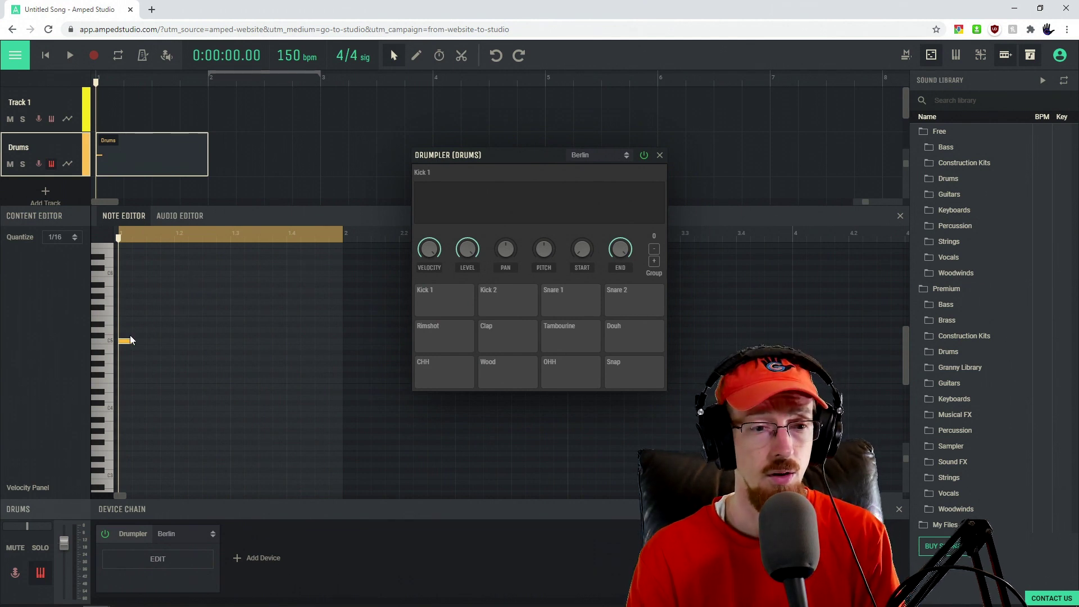
key("space")
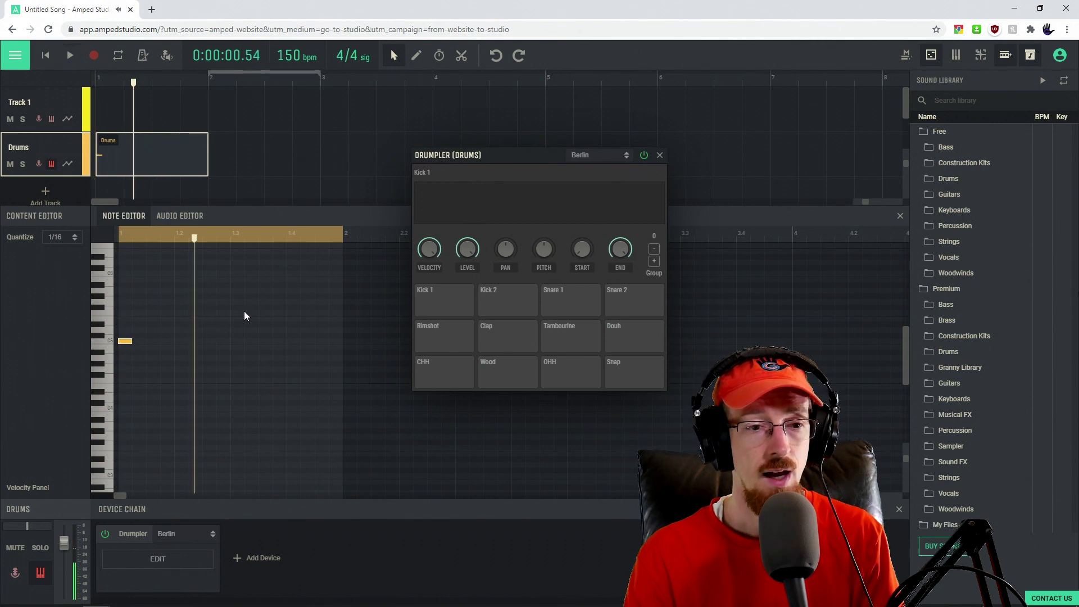
Add a sixteenth-length note on beat 3 of bar 1 and return the playhead to bar 1
double_click(236, 315)
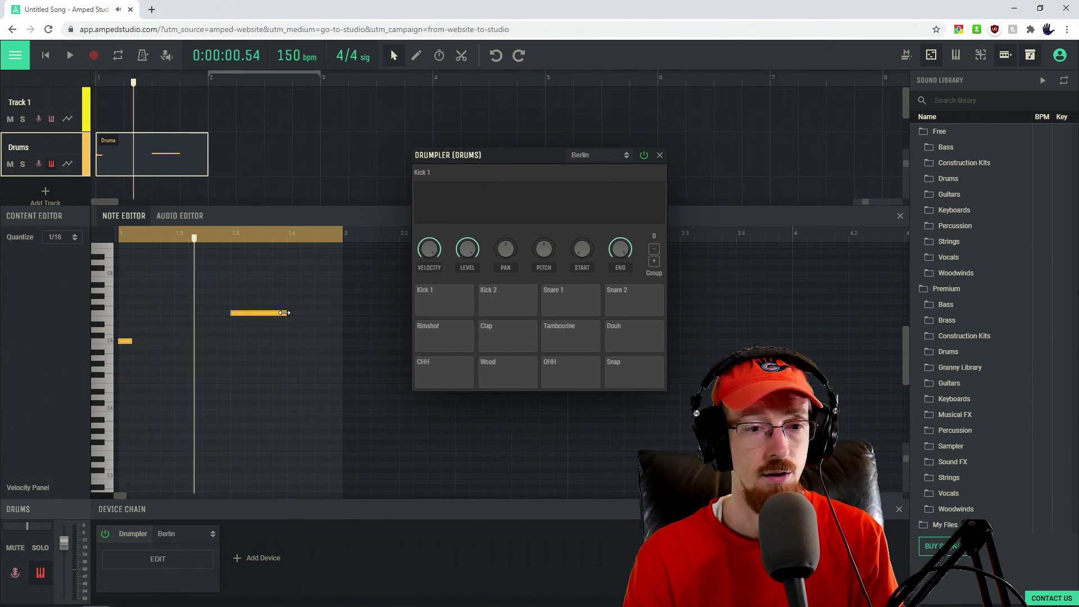
left_click_drag(285, 312, 245, 313)
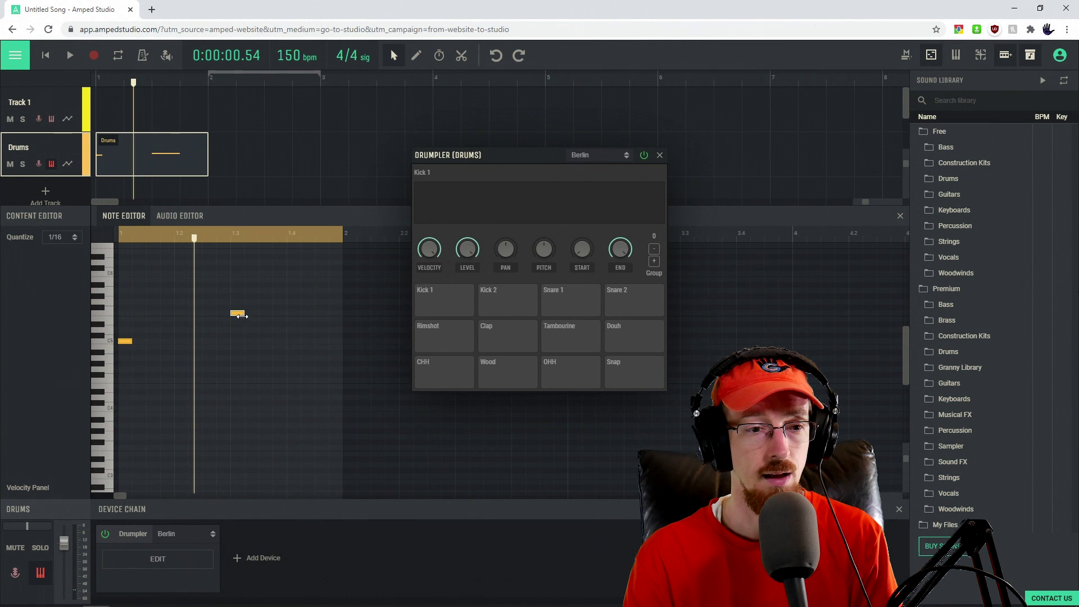
left_click(103, 318)
left_click_drag(184, 238, 120, 235)
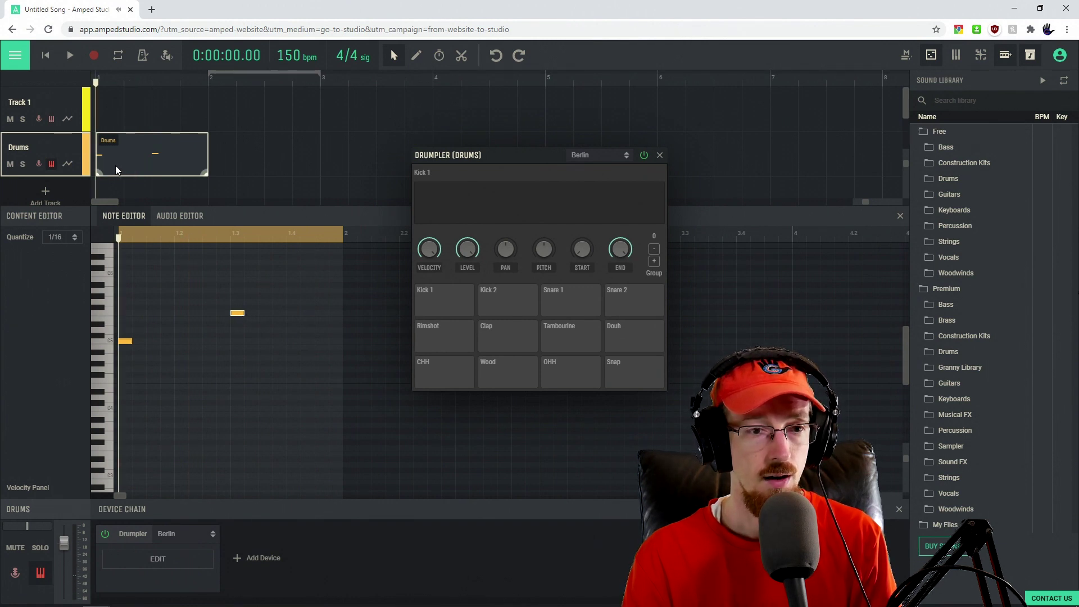
Copy the Drums clip into bar 2, trim its start to mid-bar 2, and select its note
left_click_drag(110, 163, 225, 166)
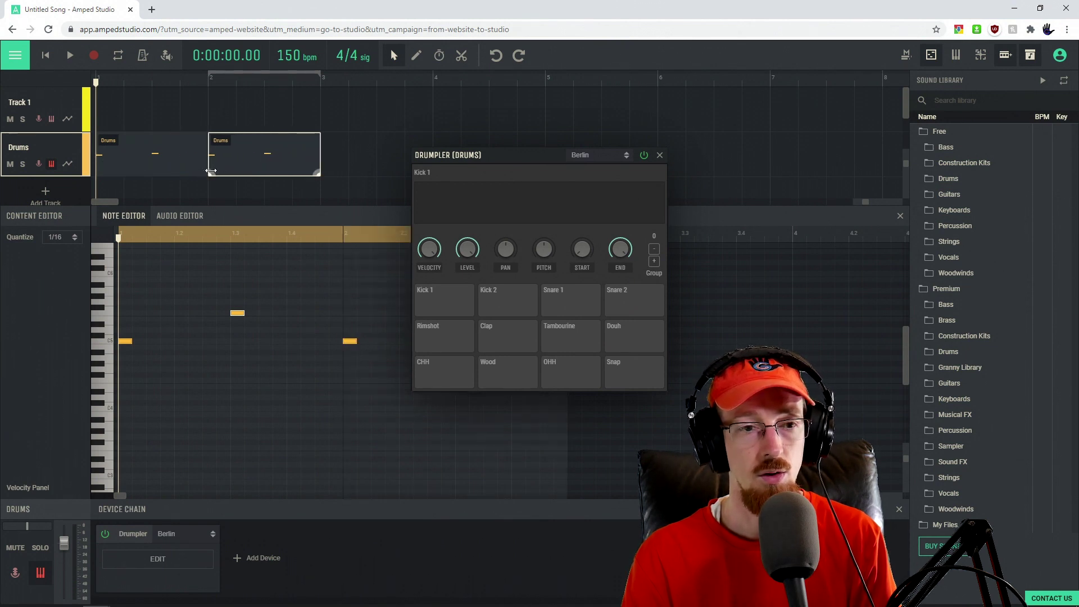
left_click_drag(209, 171, 263, 174)
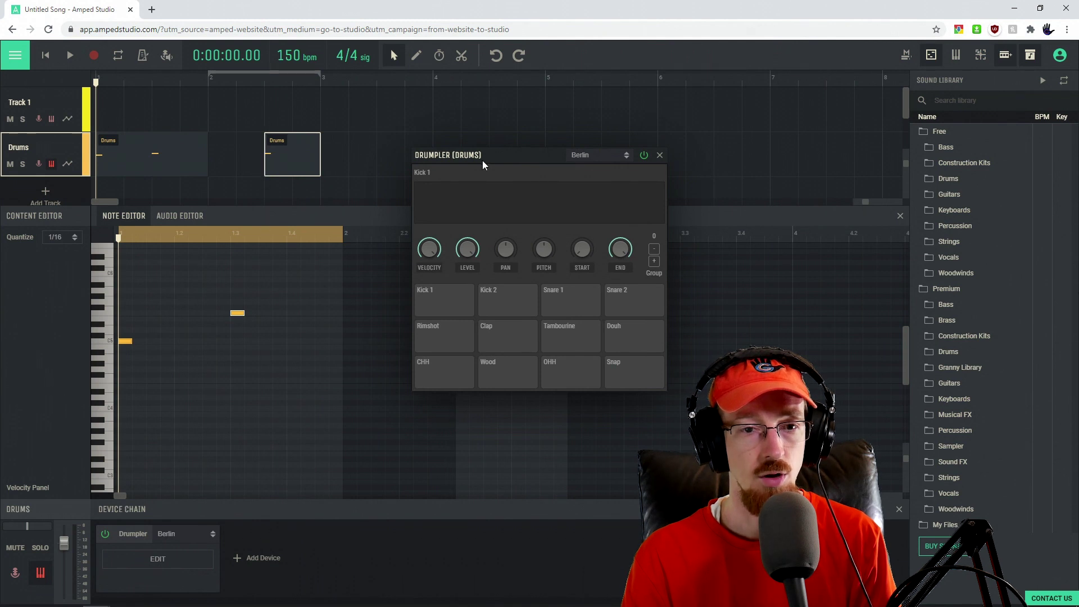
left_click(659, 156)
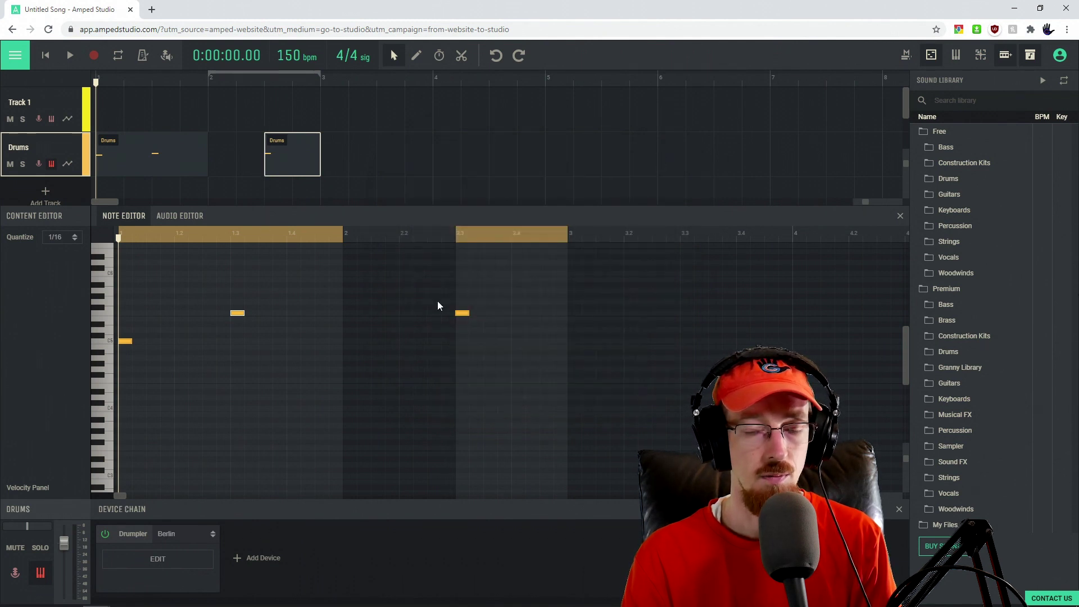
left_click_drag(462, 302, 522, 337)
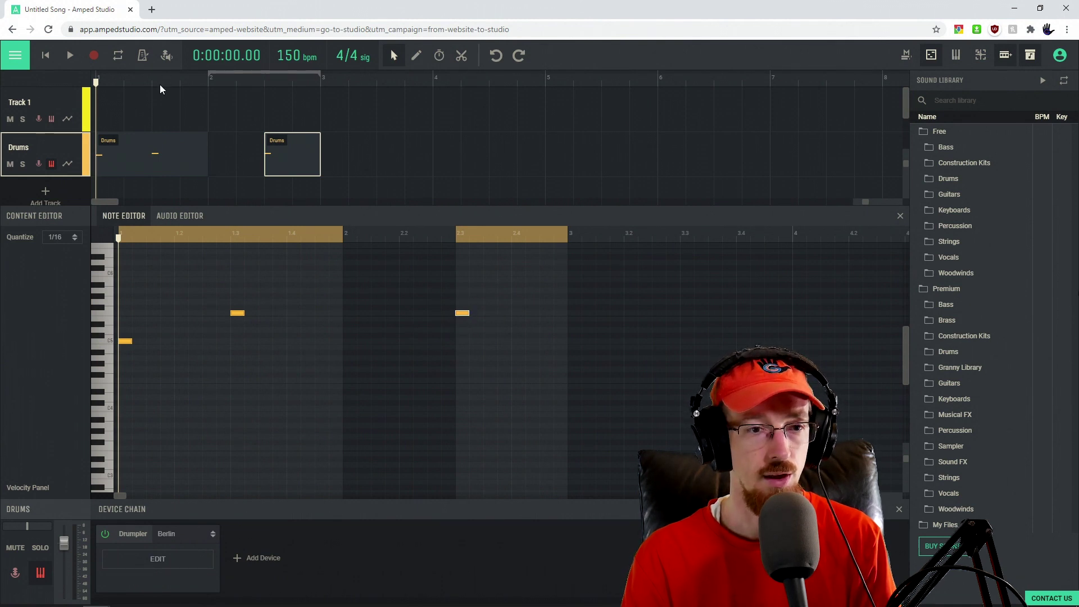
Loop bars 1–2 and play the drum pattern
left_click(318, 70)
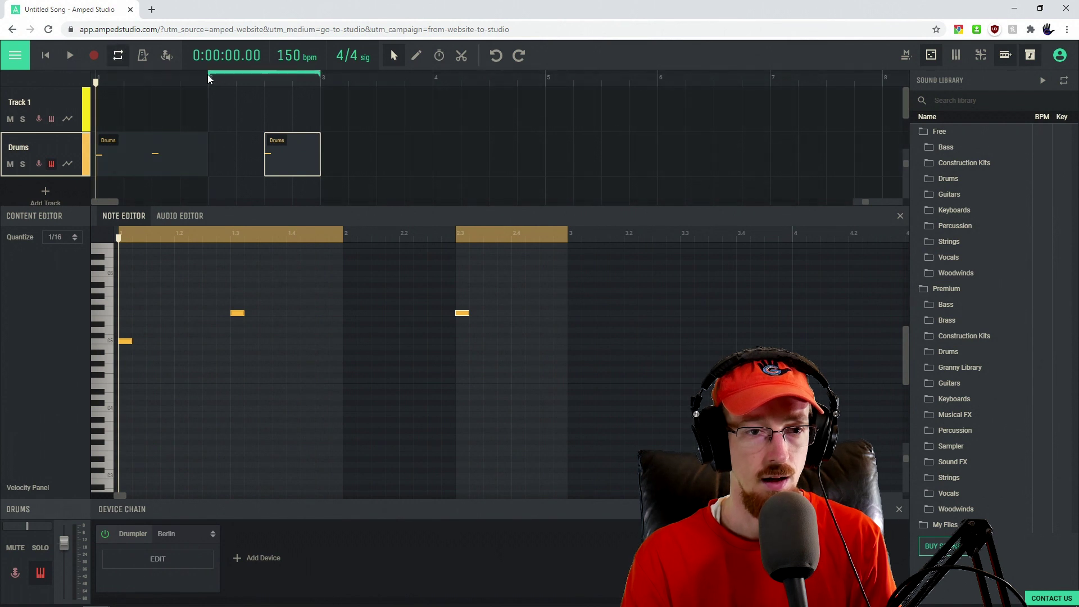
left_click_drag(211, 76, 97, 69)
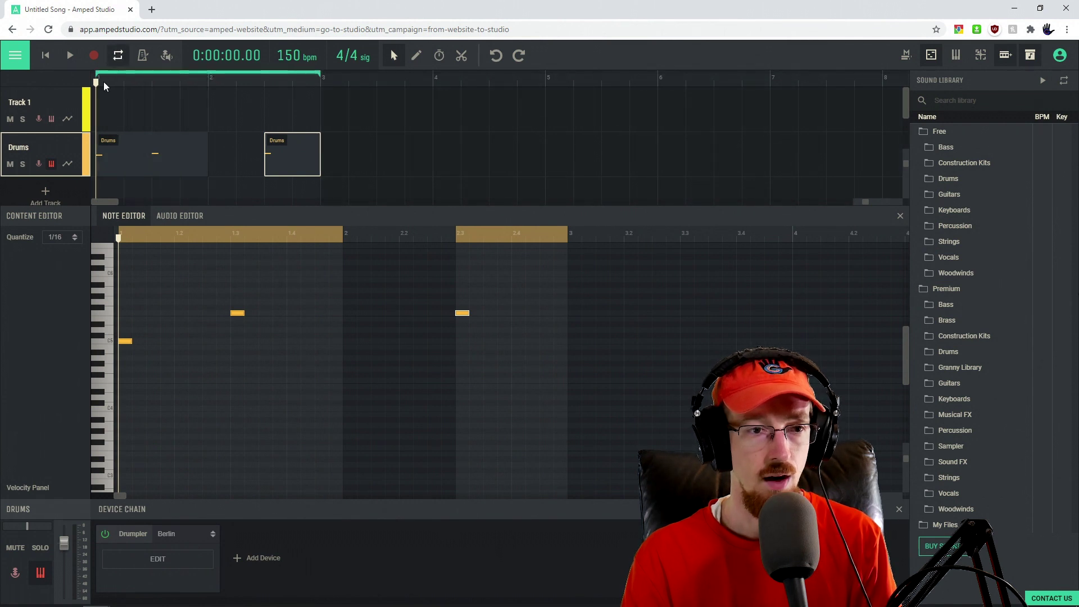
key("space")
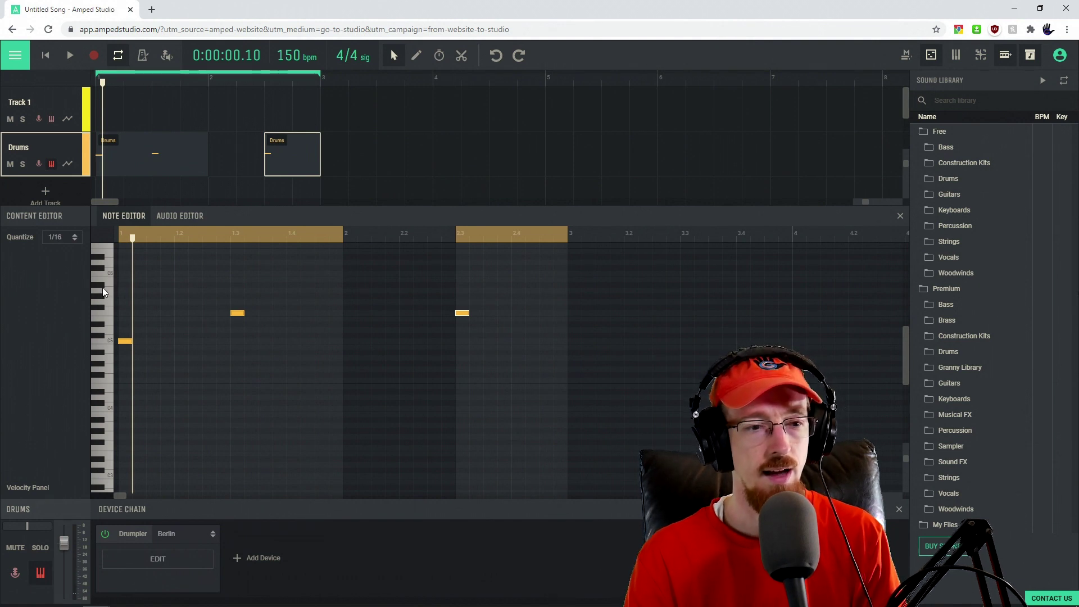
Draw four sixteenth-length hi-hat notes on every eighth in the upper row of bar 1
left_click(102, 308)
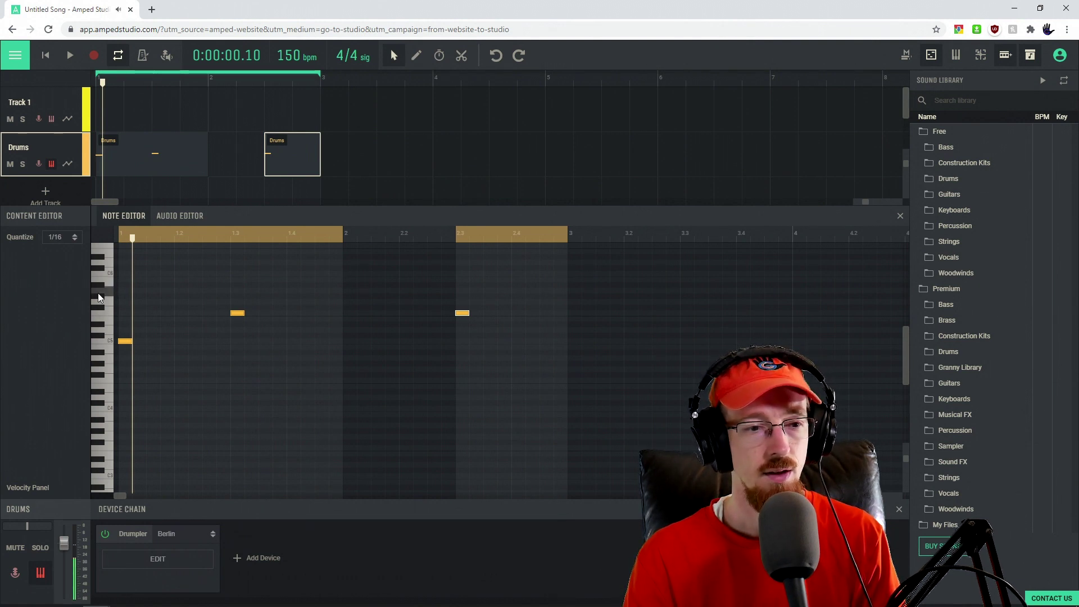
left_click(100, 301)
left_click(123, 301)
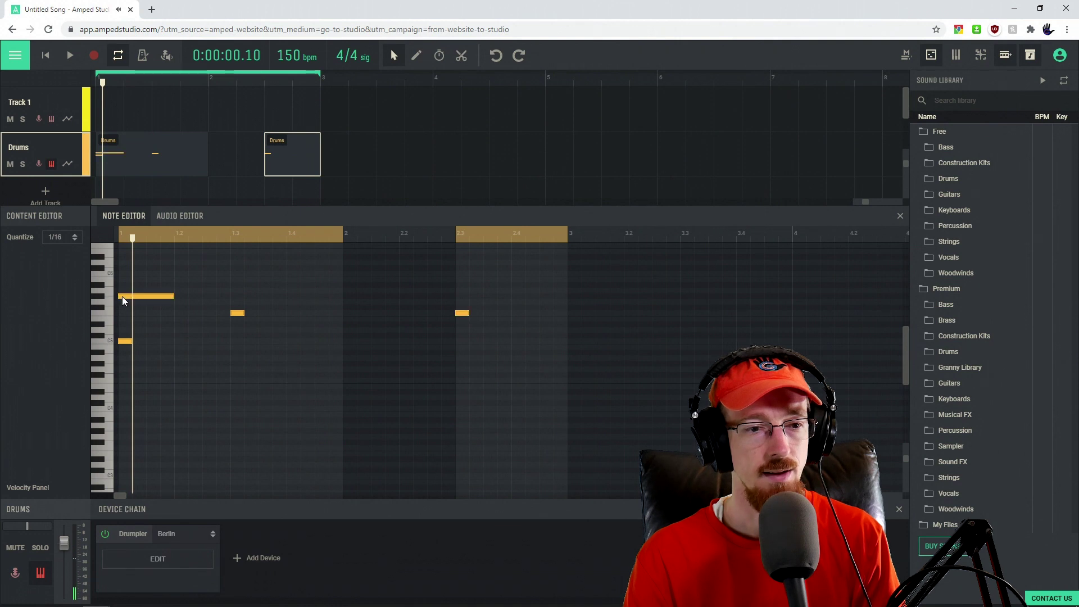
left_click_drag(174, 297, 134, 299)
left_click(151, 299)
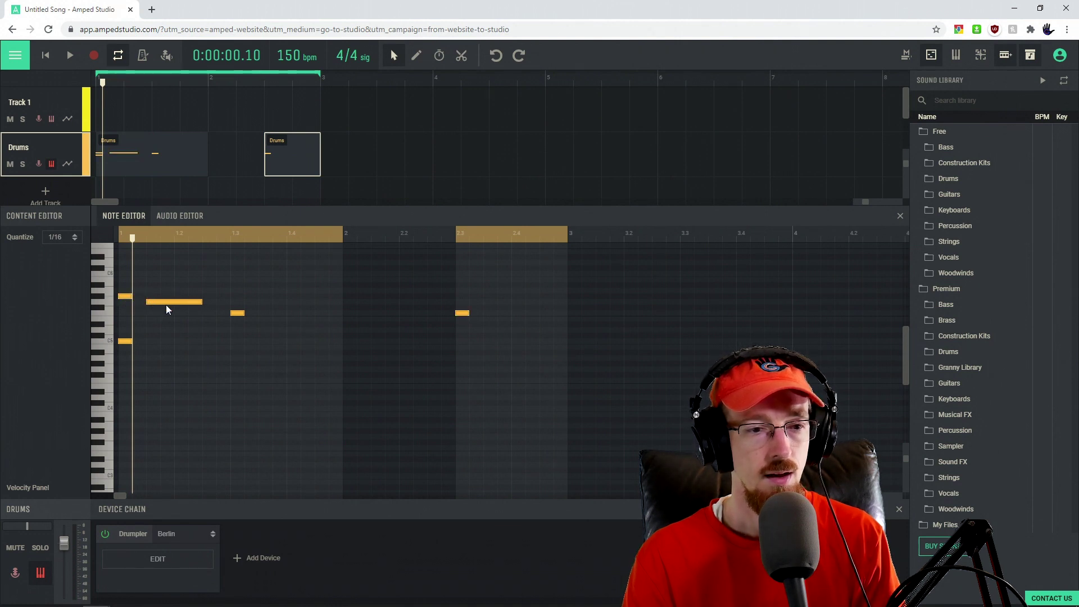
double_click(163, 302)
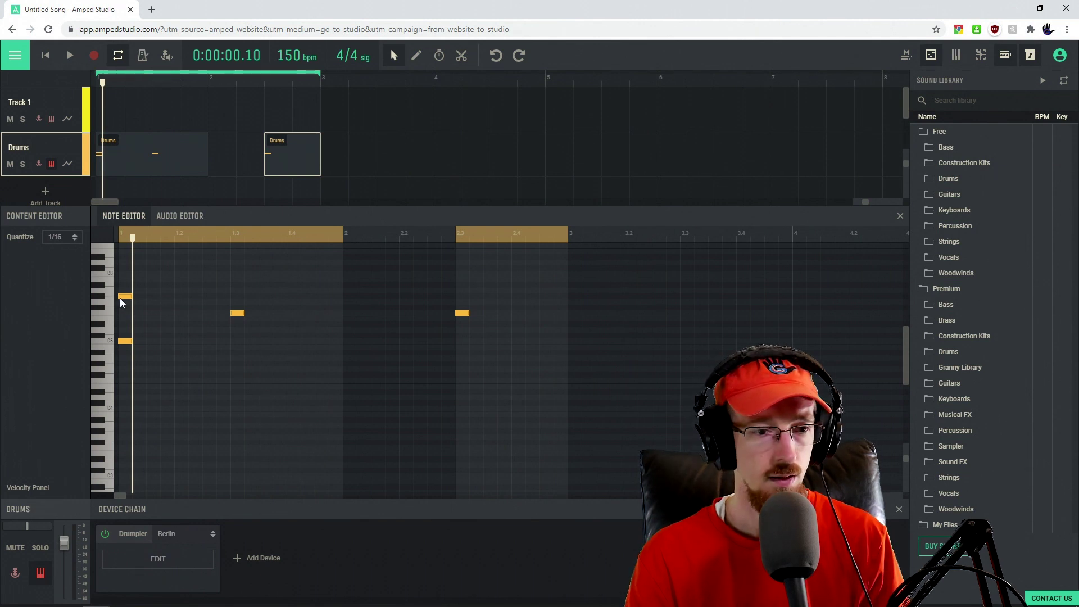
left_click(181, 296)
left_click(209, 296)
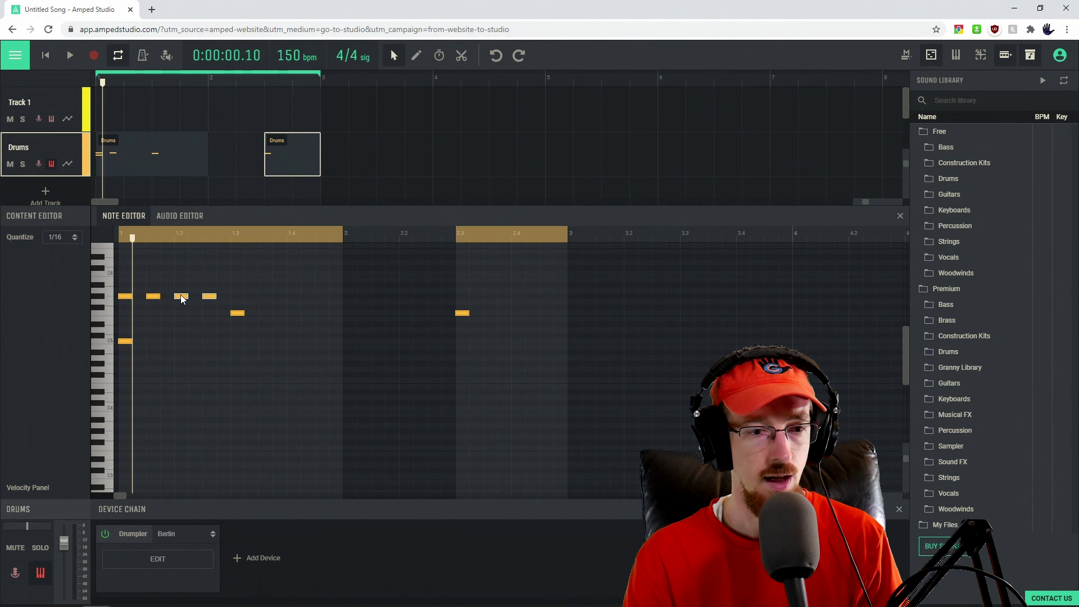
Copy and paste the four hi-hat notes to complete bar 1, aligned to the grid
key("ctrl+c")
key("ctrl+v")
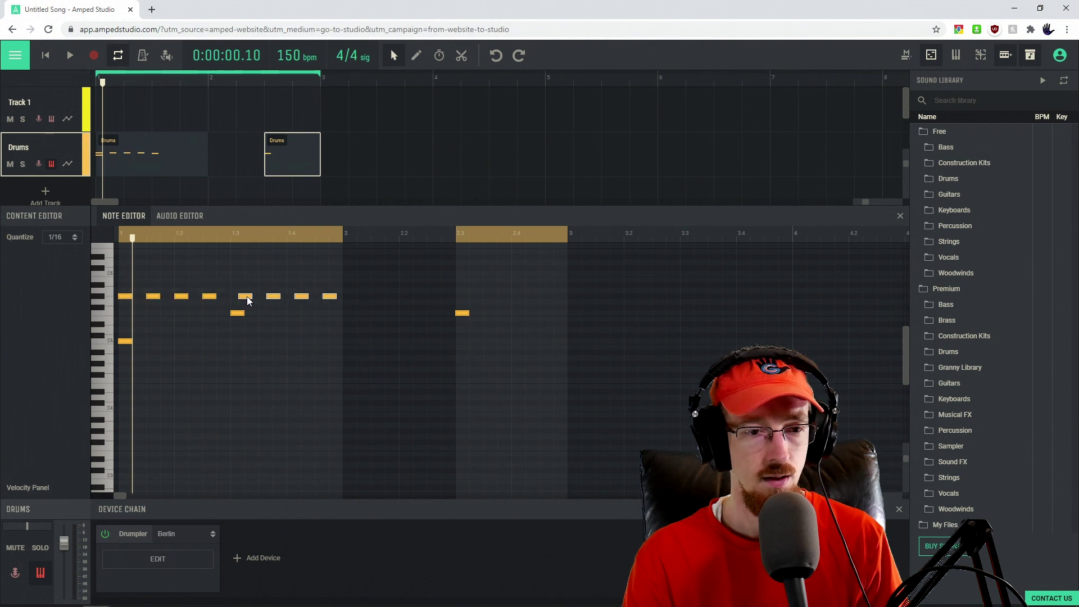
left_click_drag(248, 301, 241, 300)
left_click(99, 295)
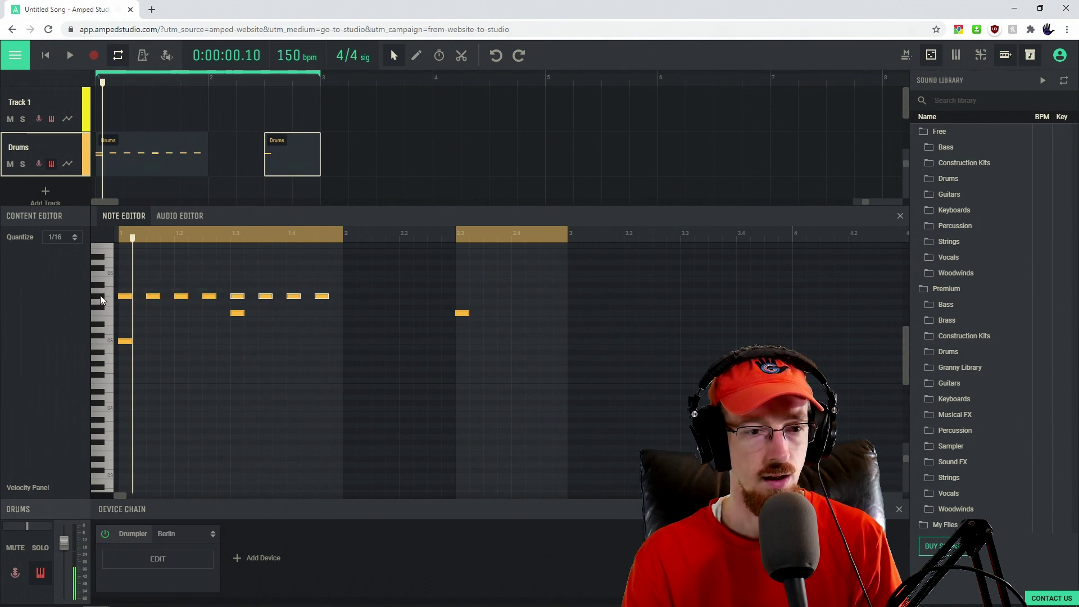
left_click(100, 295)
Copy the eight hi-hat notes into bar 2, align them, and reset the playhead
key("ctrl+c")
key("ctrl+v")
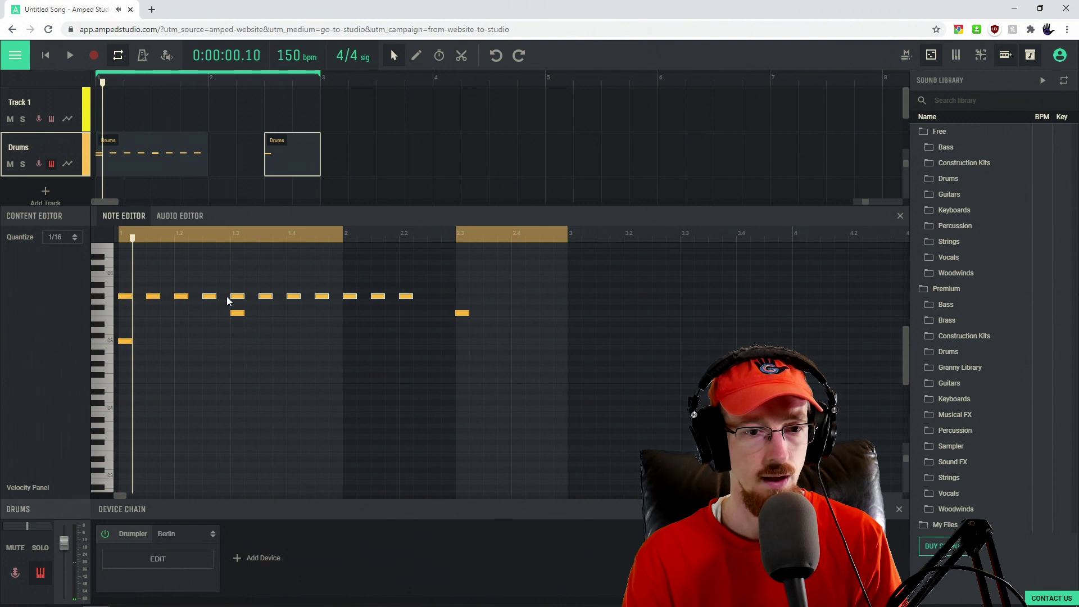
left_click_drag(350, 300, 346, 300)
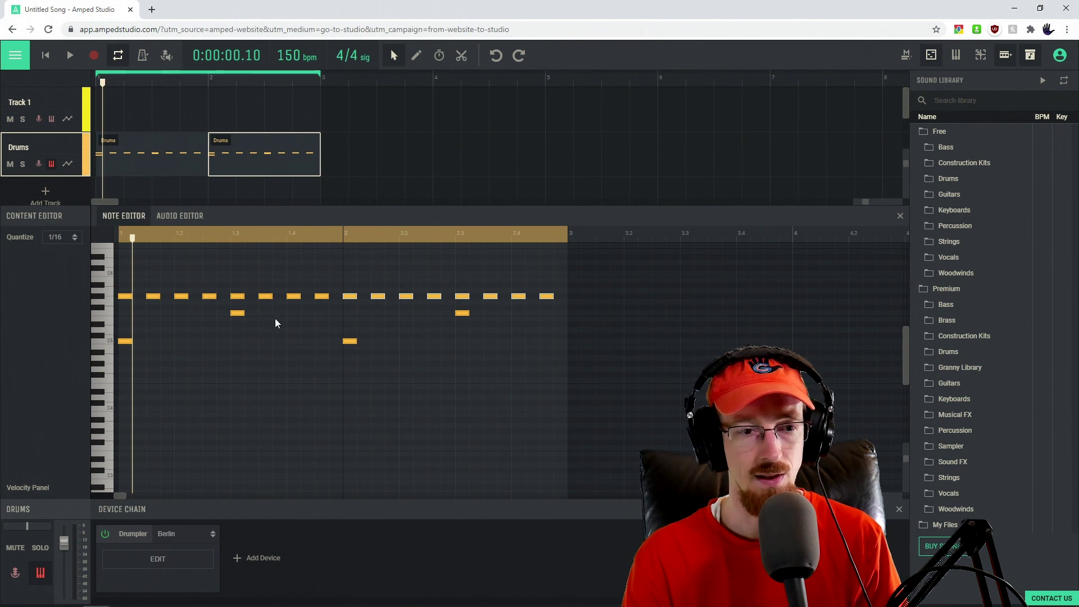
left_click(96, 294)
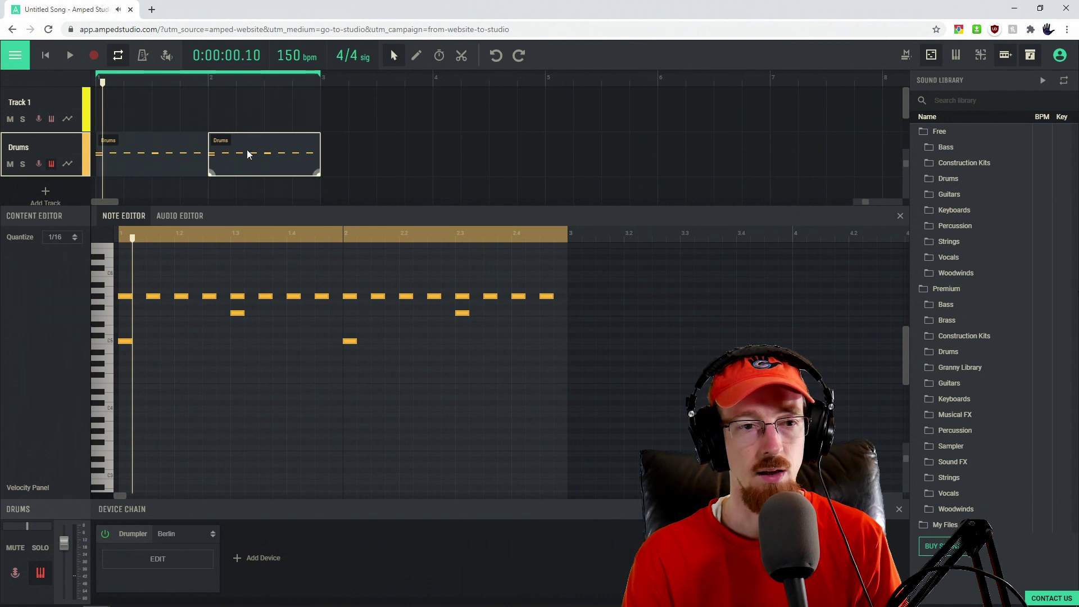
left_click_drag(205, 81, 133, 83)
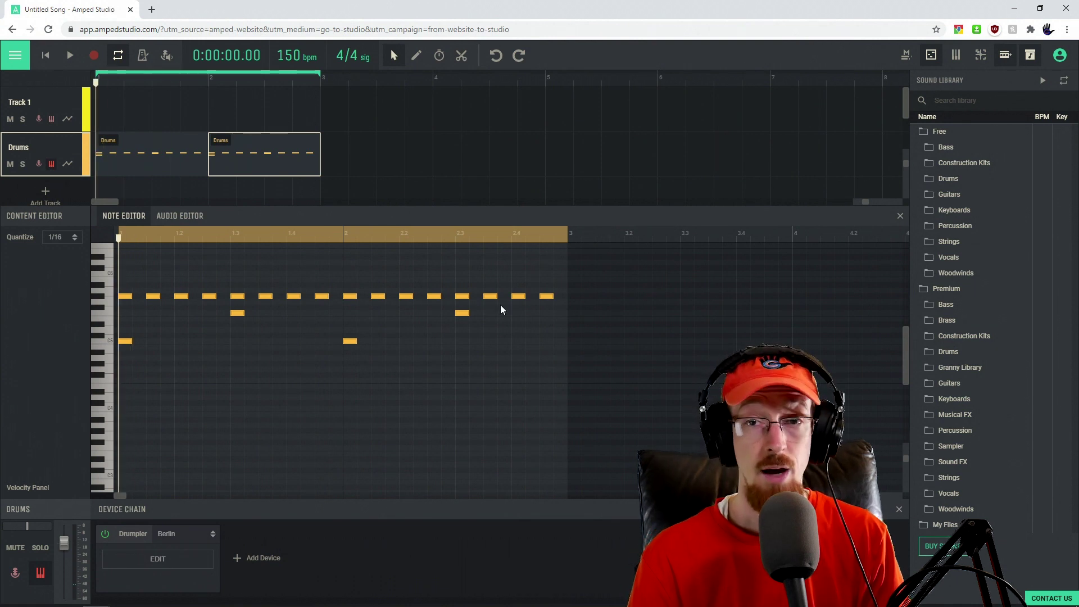
Play the loop, delete the bar-2 kick note, and reopen the Drumpler editor
key("space")
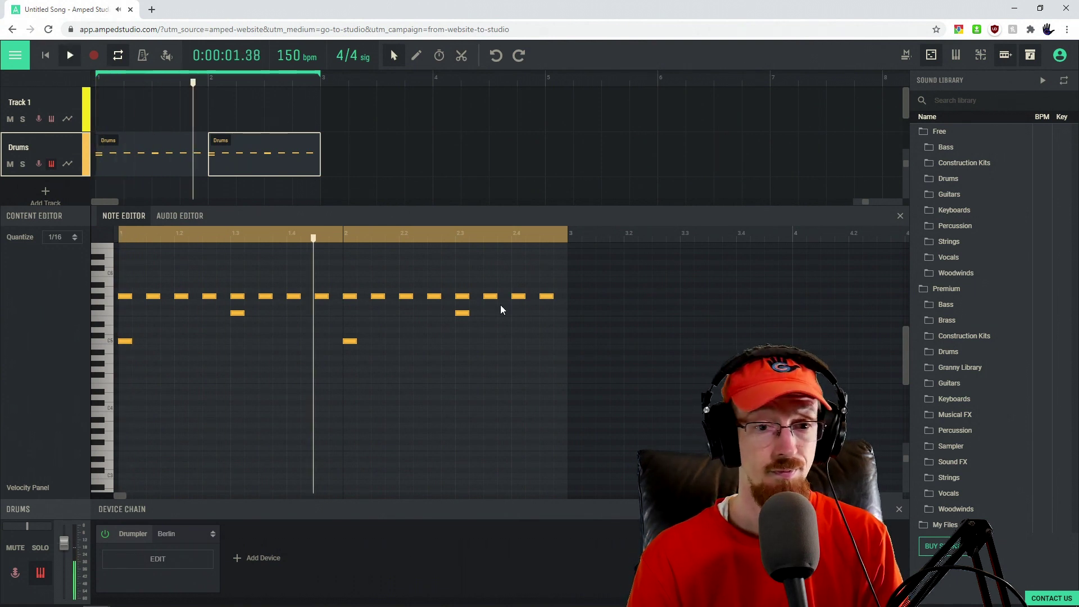
key("space")
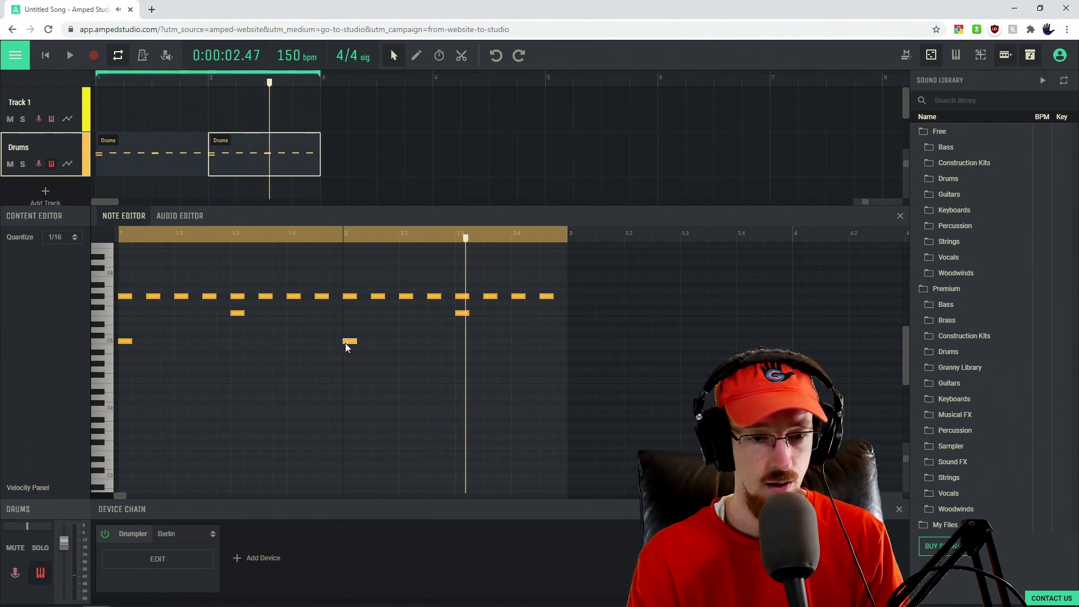
key("Delete")
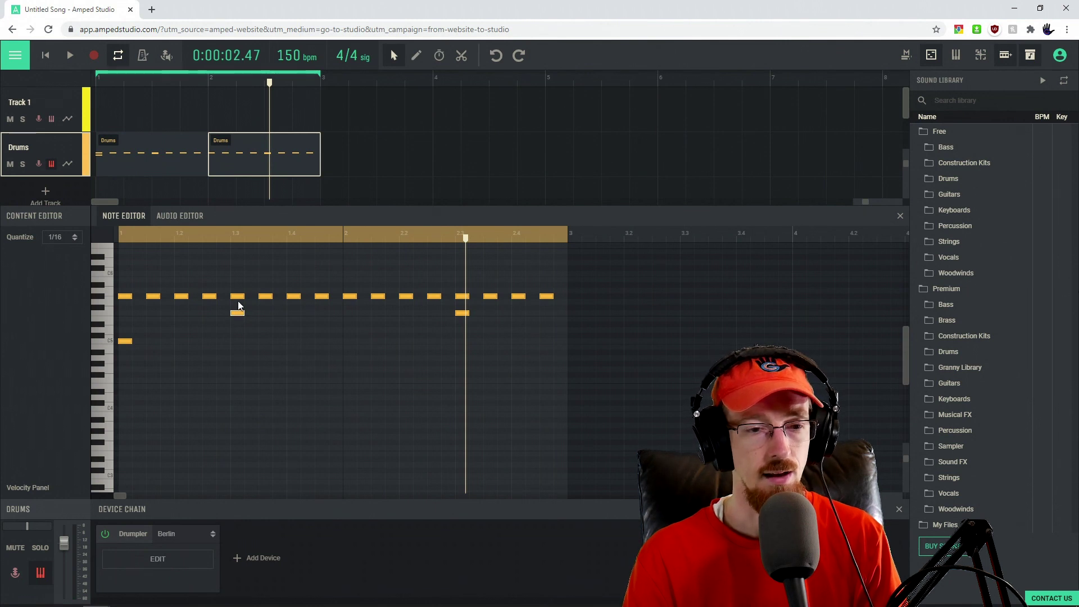
left_click(166, 565)
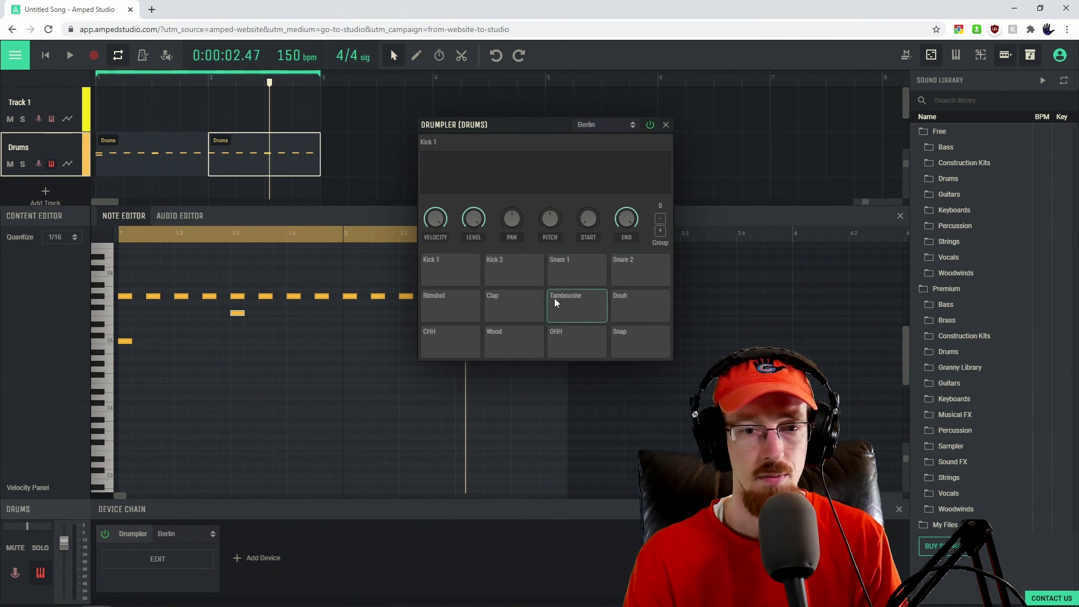
Move the Clap pad into group 2, then audition Tambourine, Rimshot, Wood, OHH and Snare pads
left_click(531, 306)
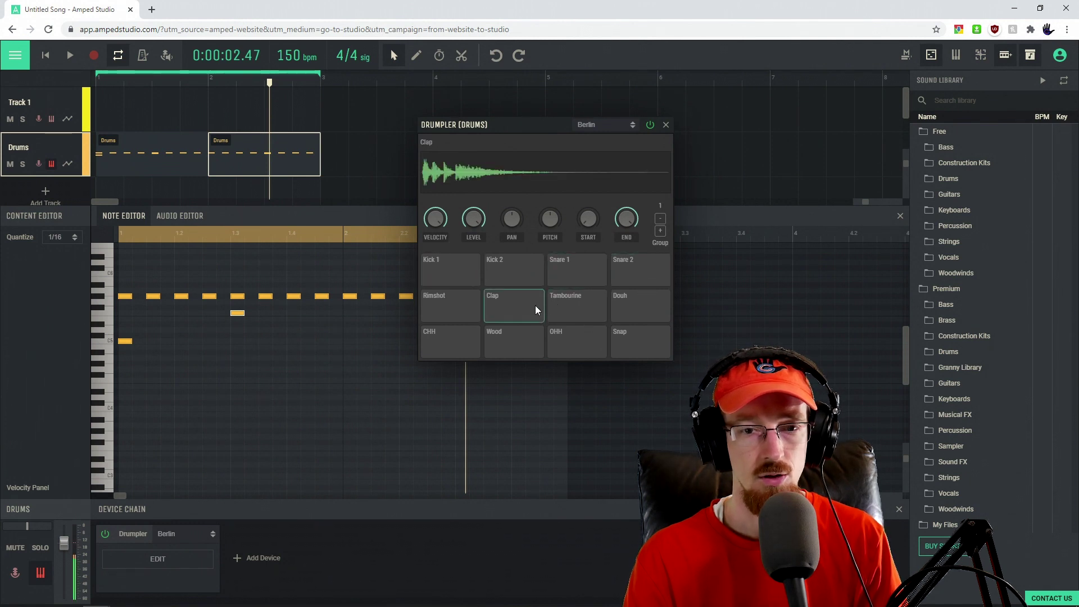
left_click(661, 232)
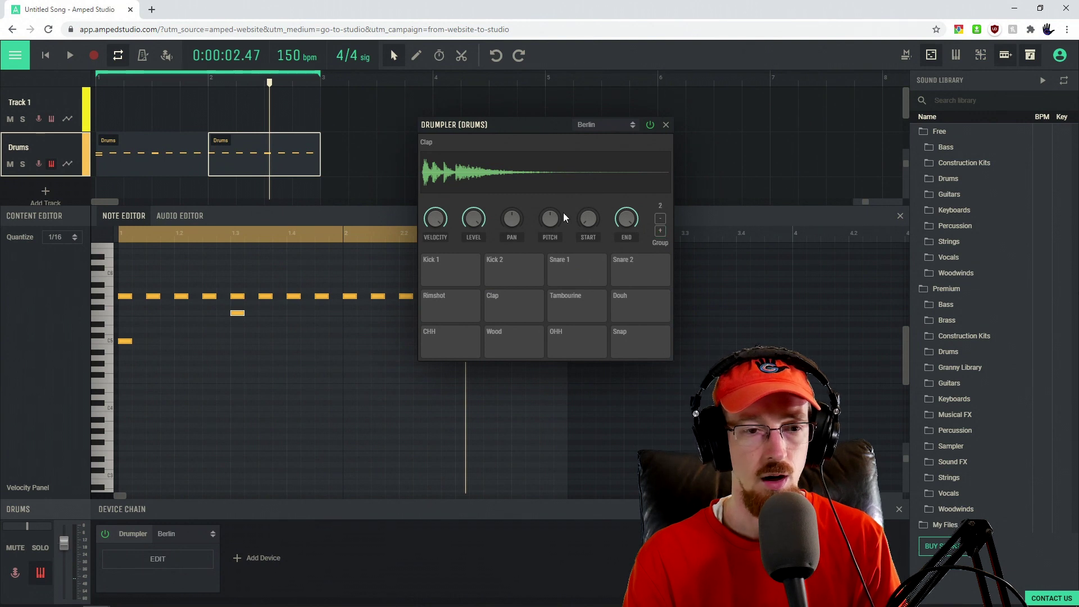
left_click(578, 309)
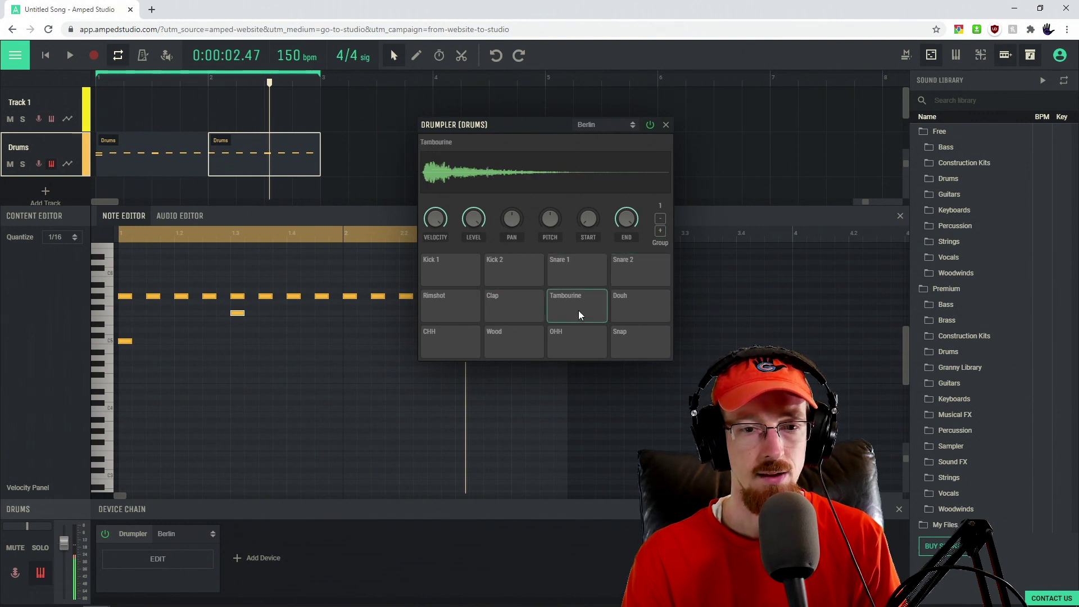
left_click(461, 306)
left_click(502, 329)
left_click(565, 332)
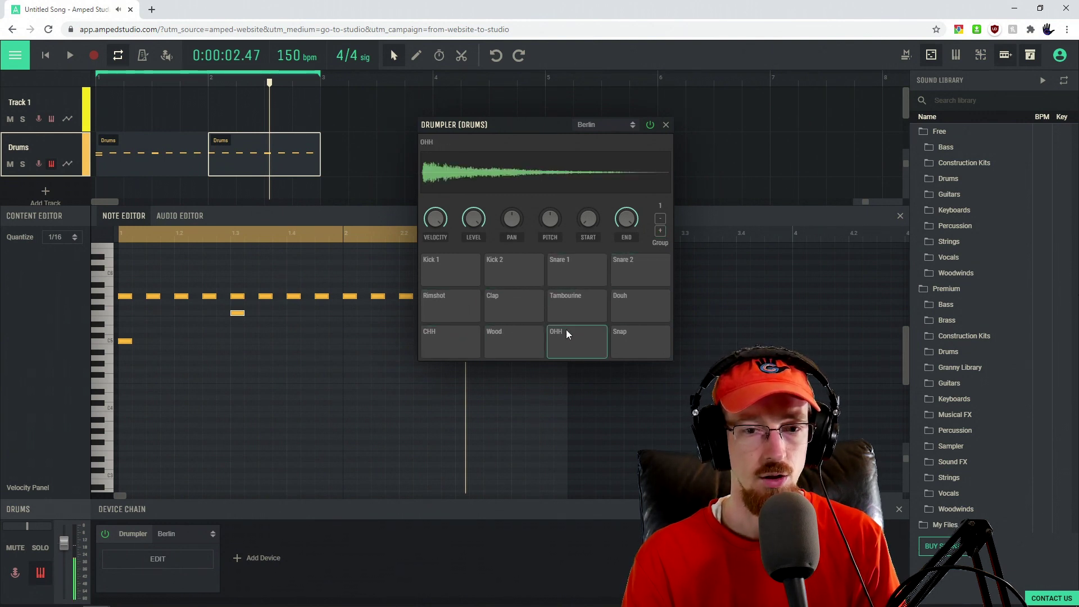
left_click(650, 275)
left_click(572, 267)
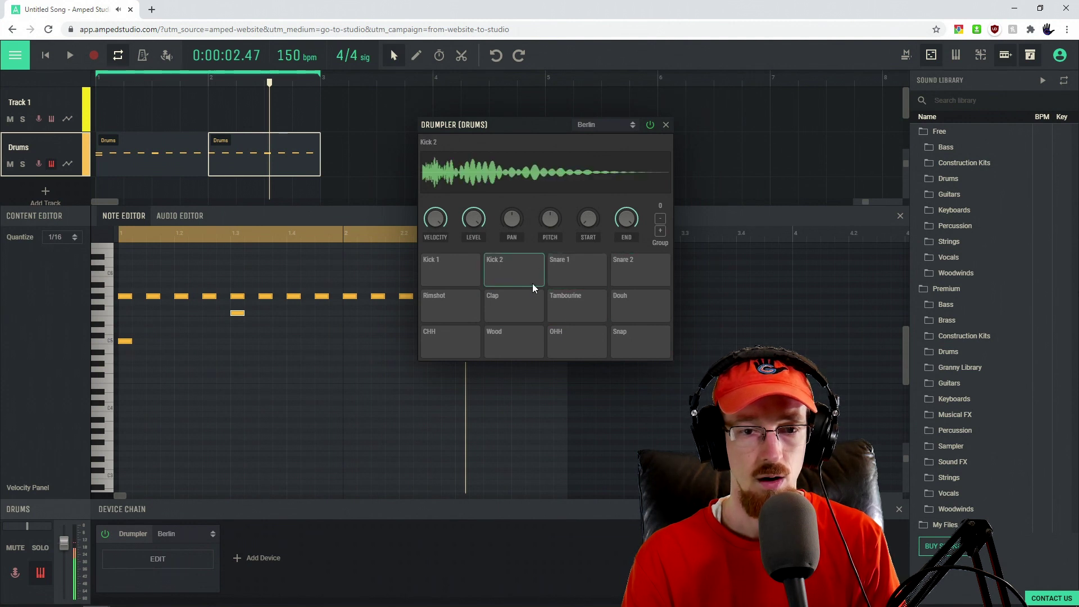
left_click(576, 300)
Select the CHH pad, replay the drum loop from bar 1, and close the Drumpler
left_click(441, 335)
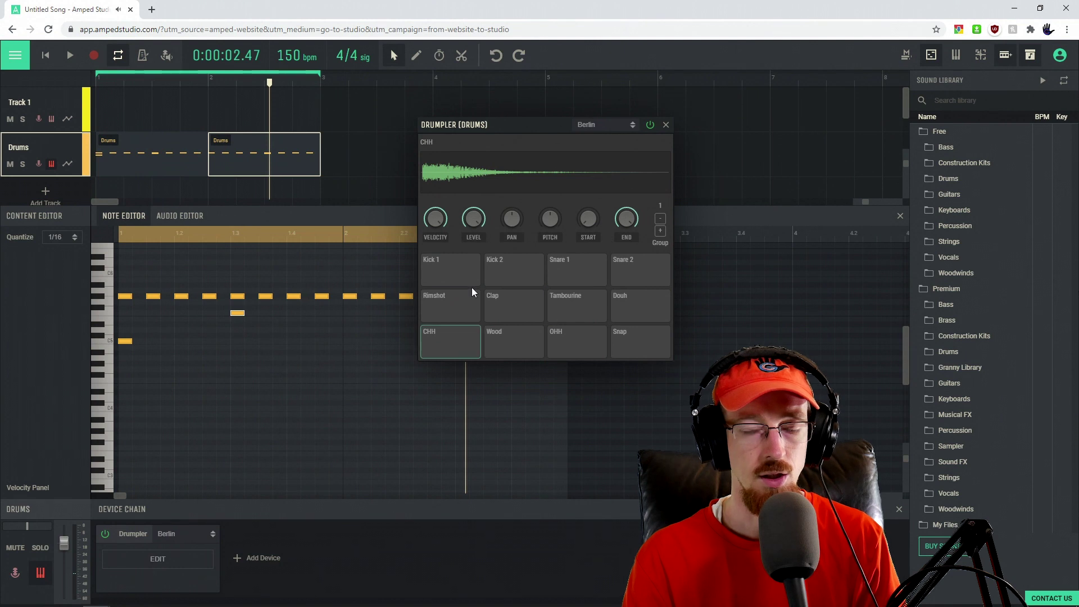
left_click_drag(173, 236, 62, 228)
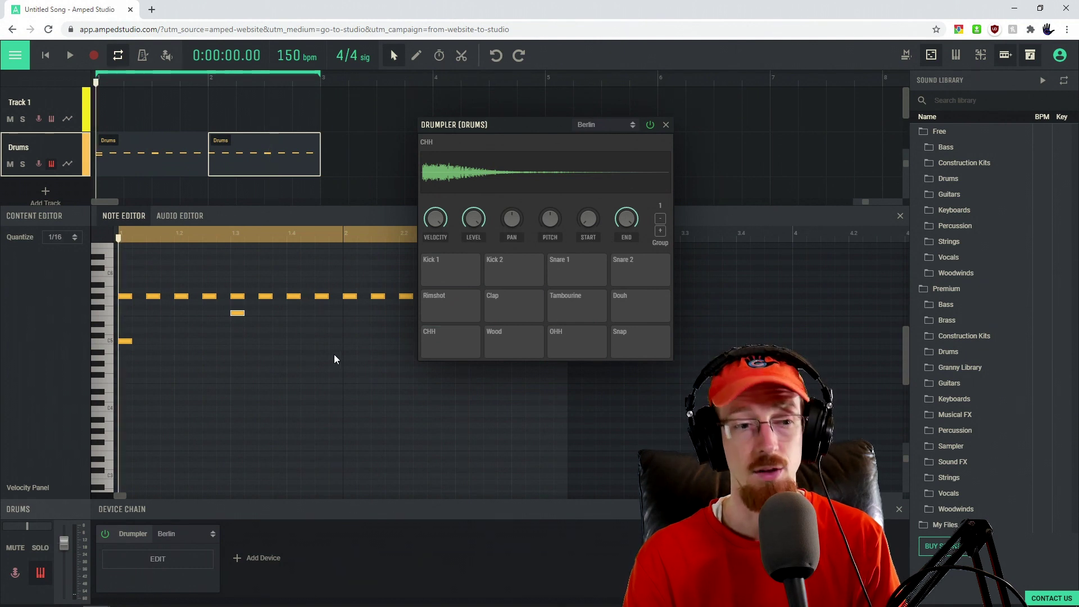
key("space")
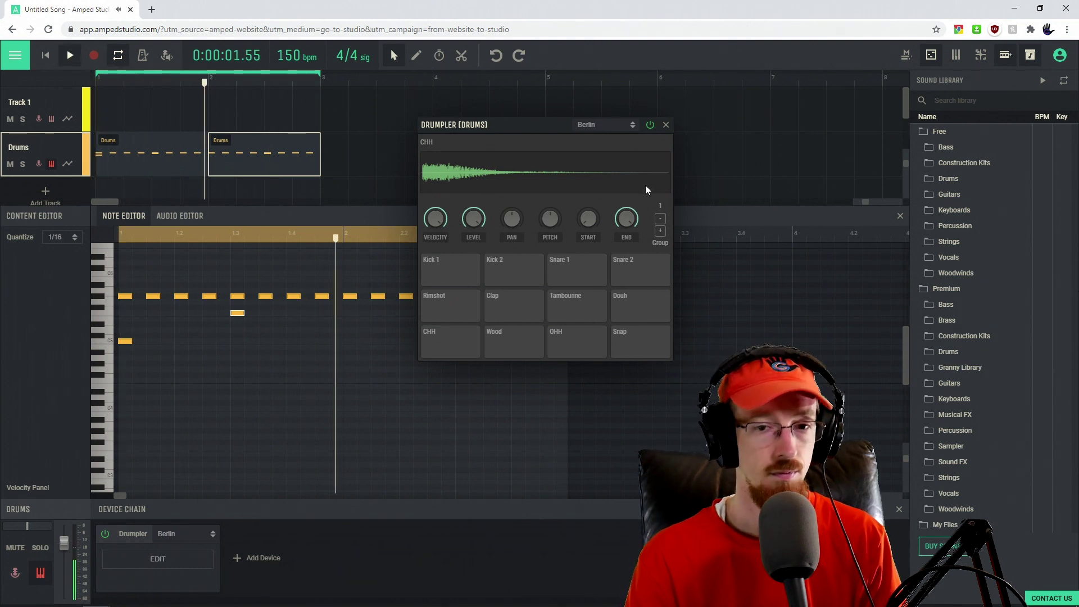
left_click(666, 124)
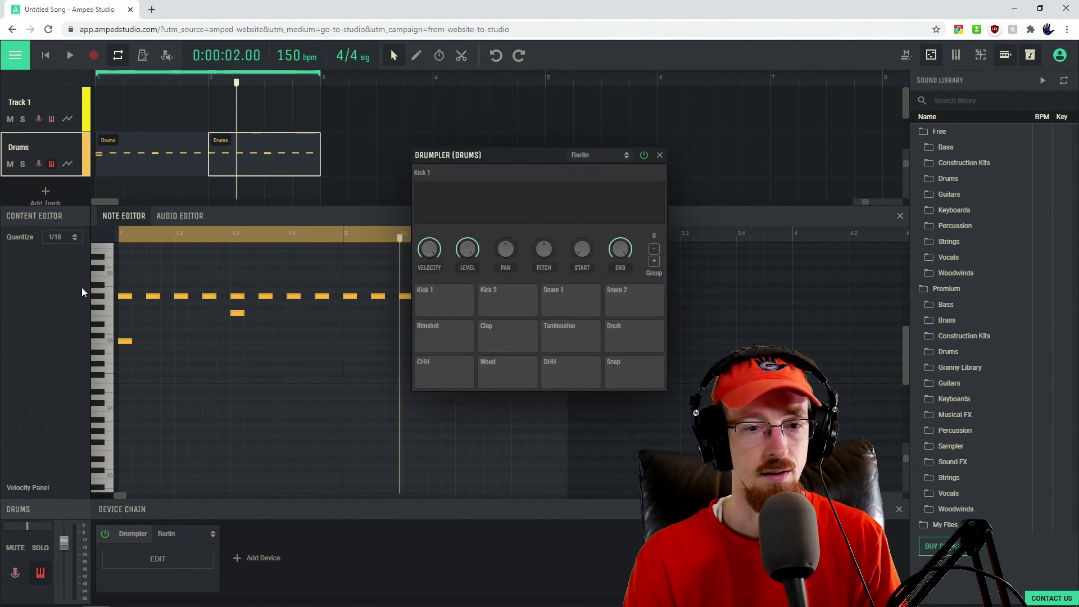
Lower the CHH pad's END from 0.81 to 0.65 during playback, then close the Drumpler
left_click(454, 376)
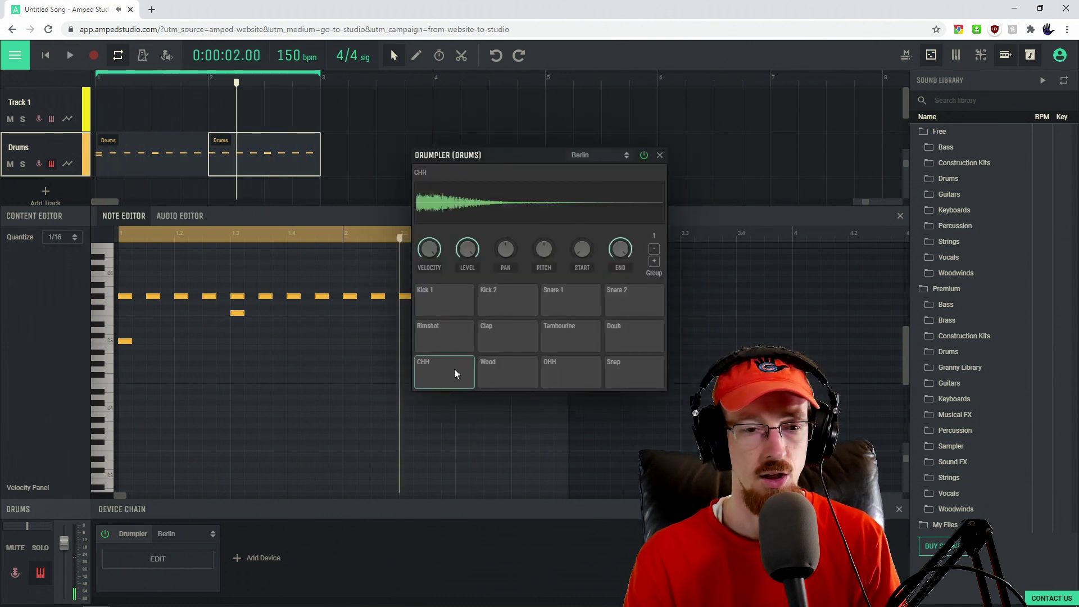
mouse_move(613, 279)
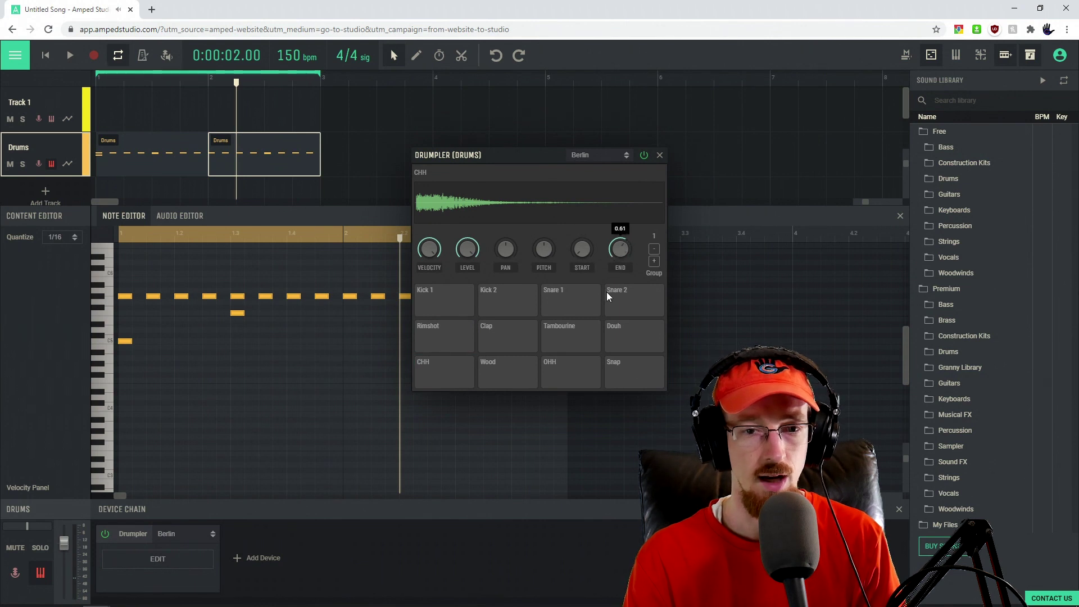
key("space")
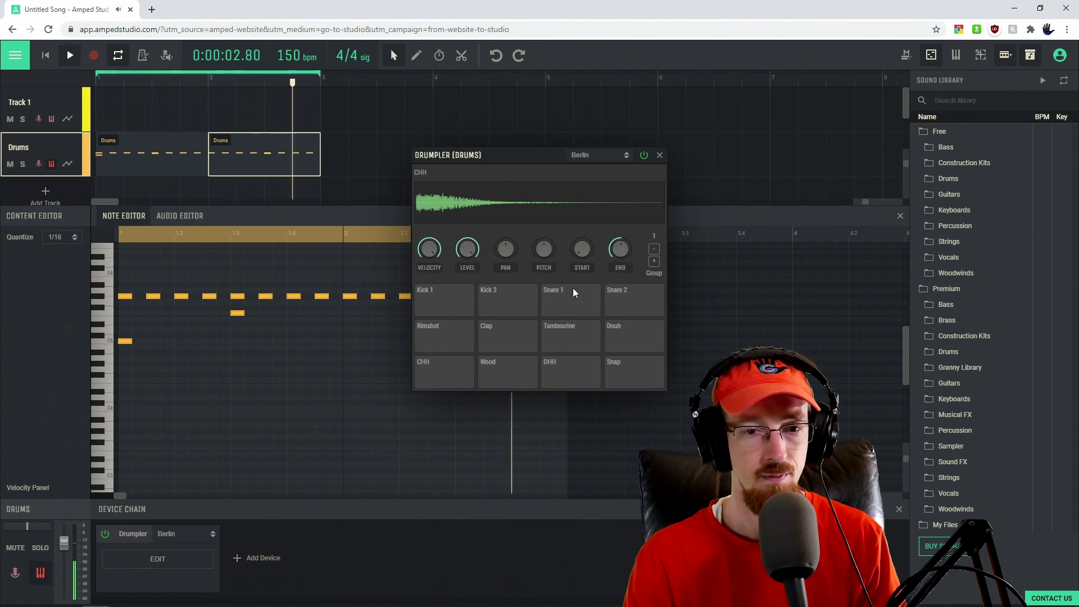
left_click_drag(624, 251, 619, 255)
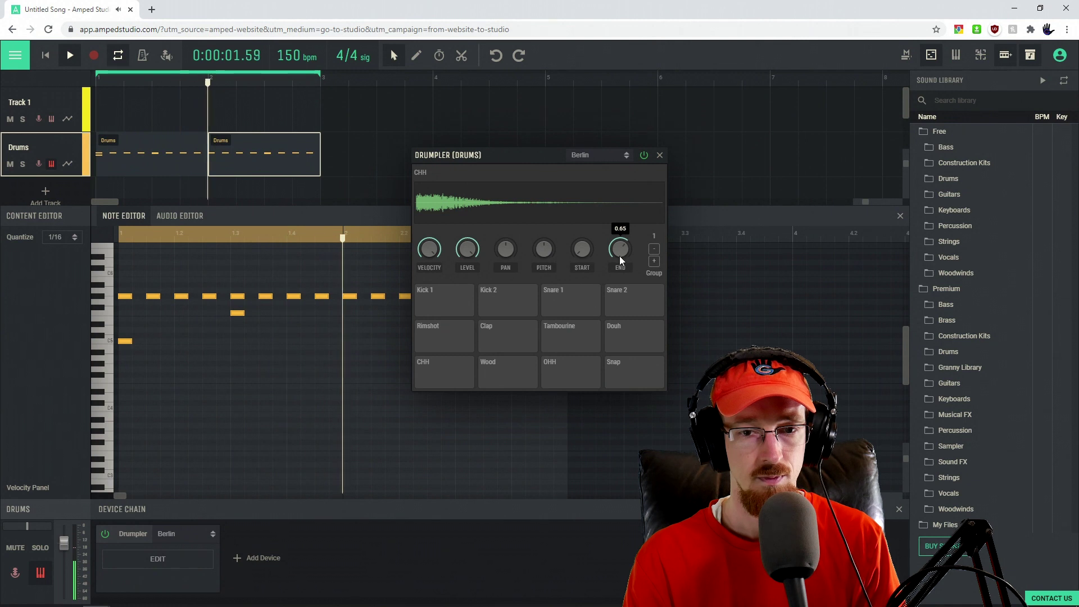
left_click(660, 156)
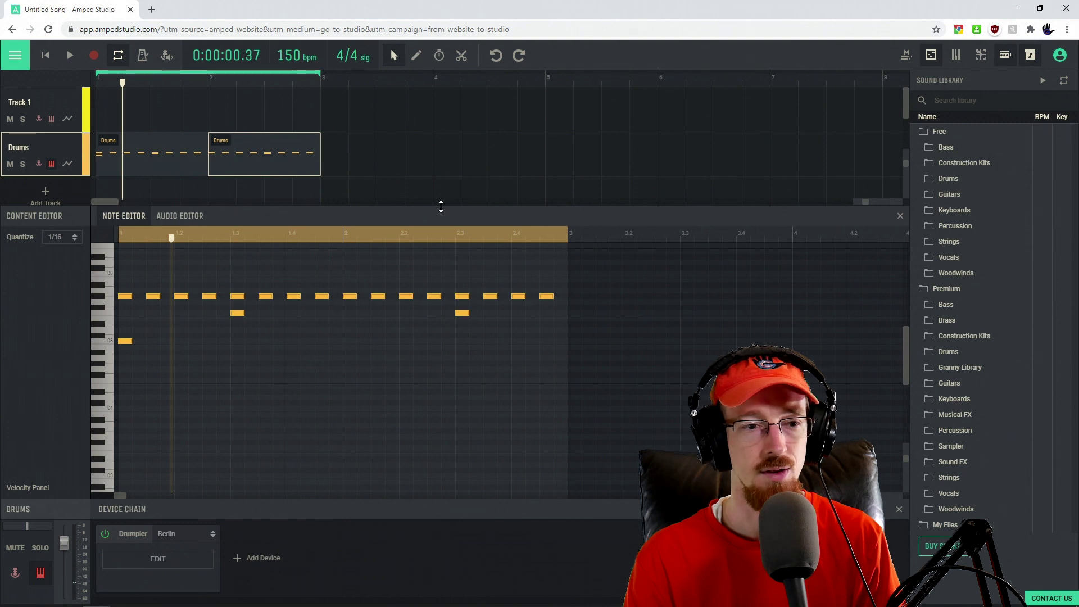
left_click_drag(441, 206, 439, 263)
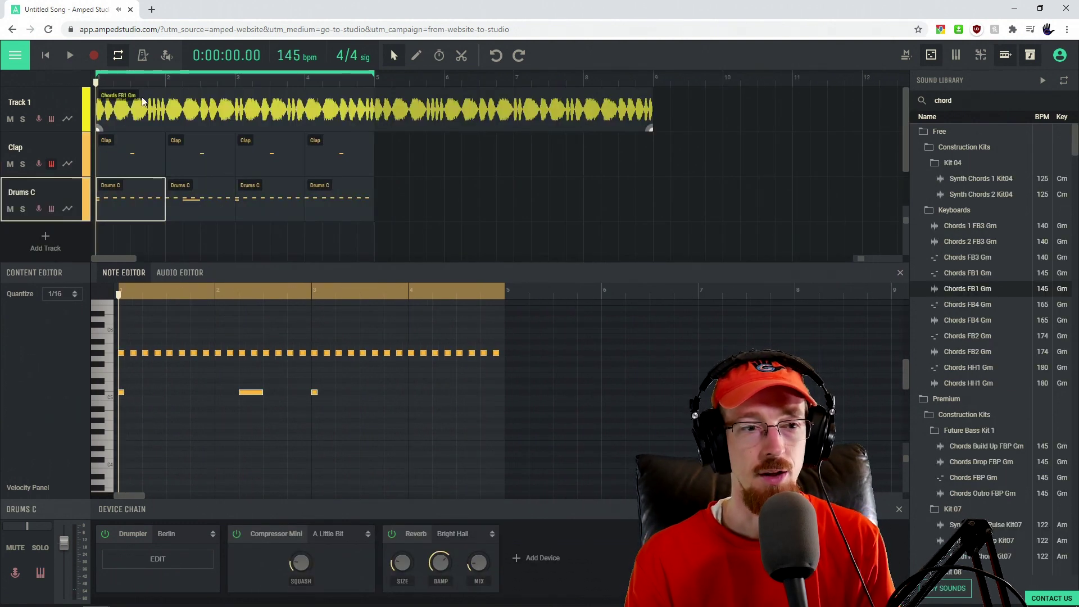
key("space")
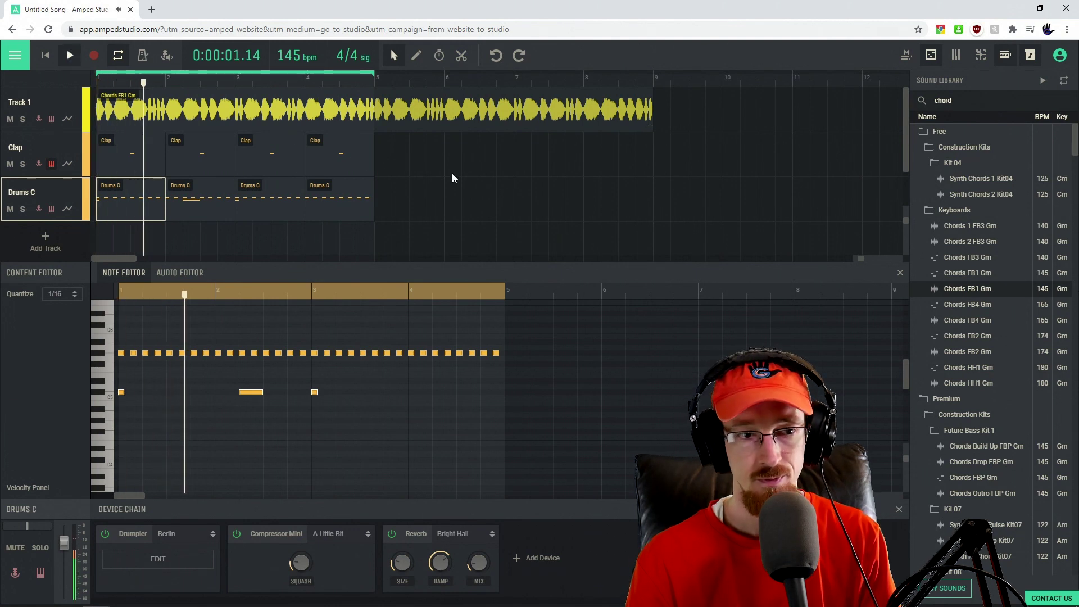
key("space")
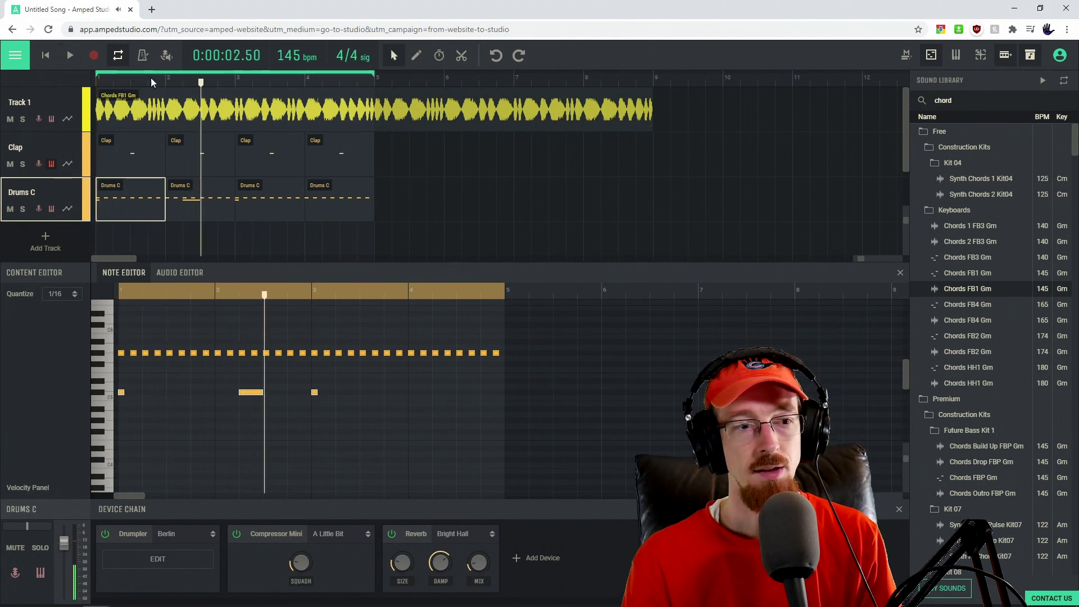
left_click_drag(131, 78, 49, 78)
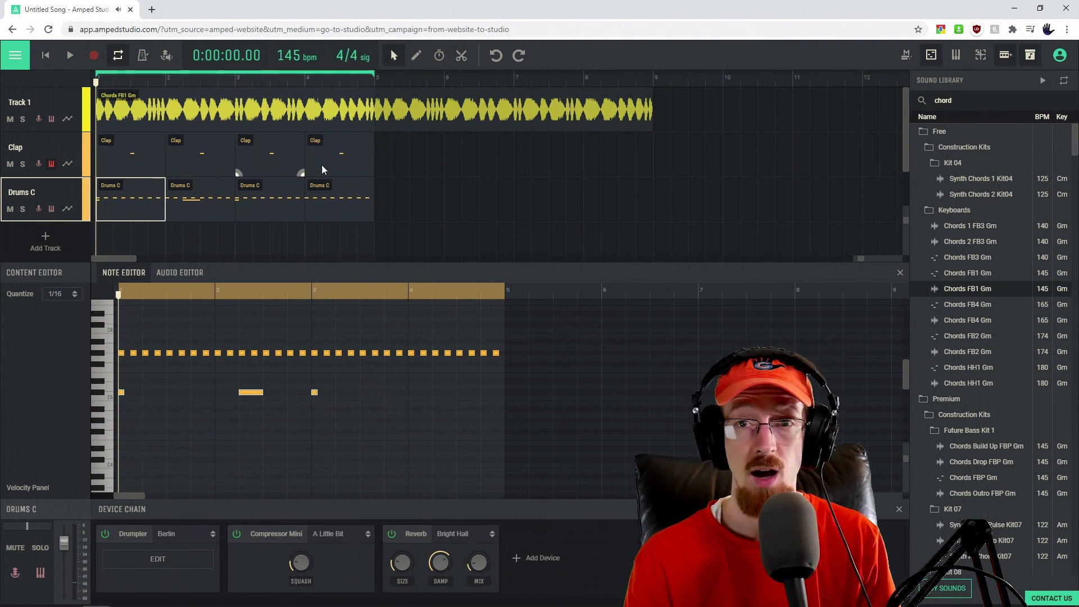
Clone the Drums C track and select the clone's four clips
right_click(71, 183)
left_click(92, 191)
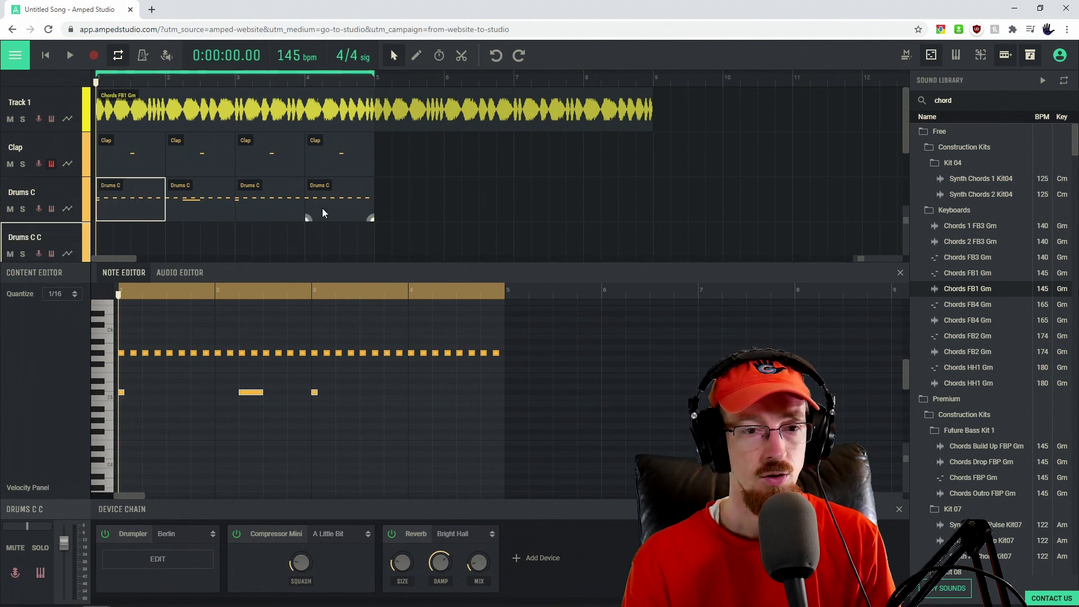
left_click_drag(332, 207, 125, 246)
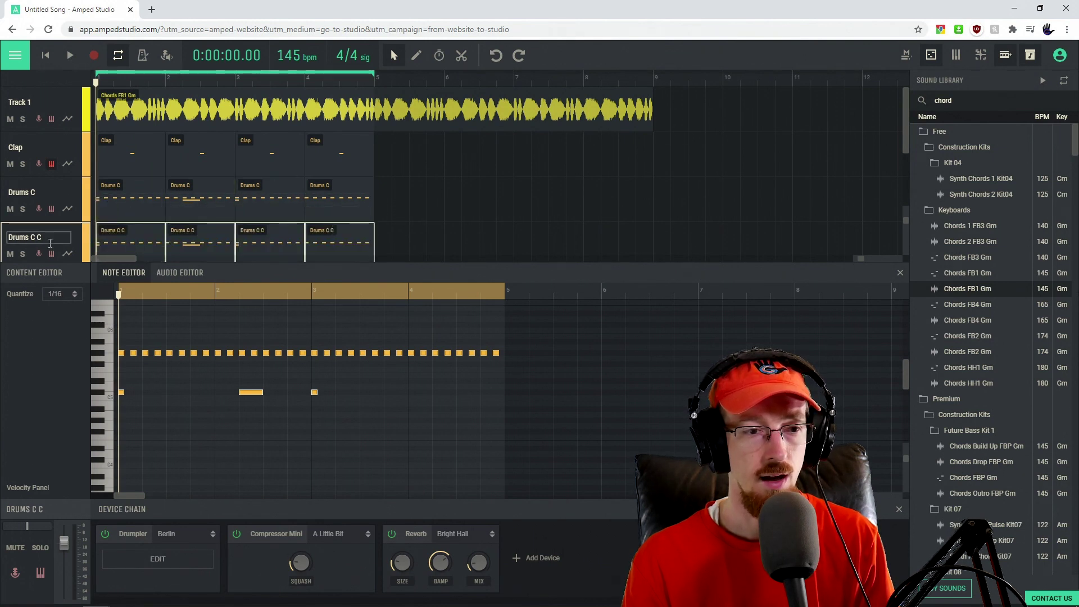
scroll(56, 240, "down", 1)
Rename the cloned track to Kick
double_click(52, 233)
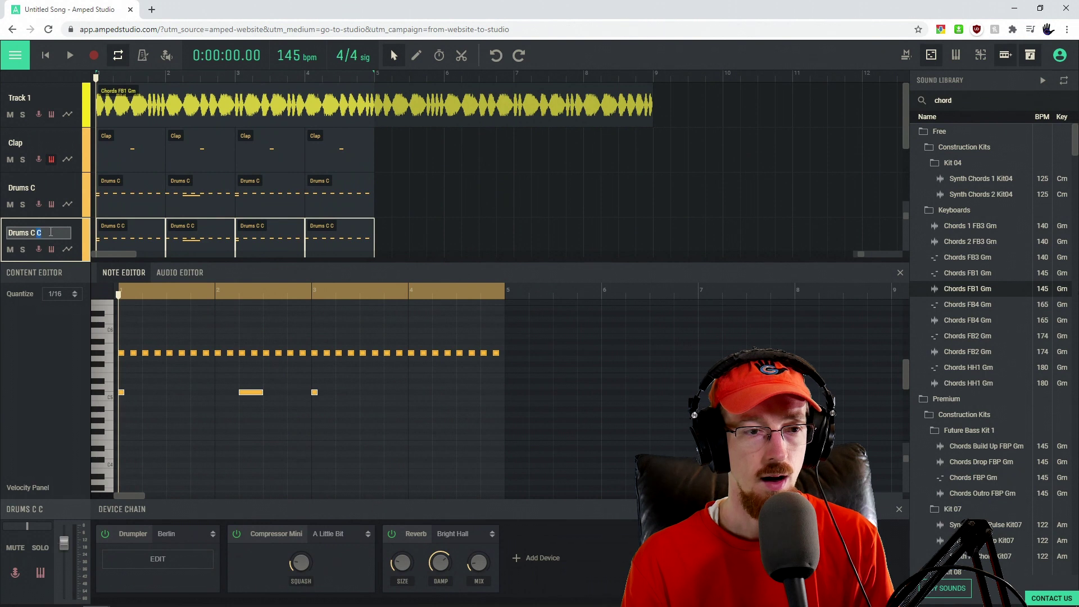
left_click_drag(50, 232, 2, 236)
type("Kick")
key("Return")
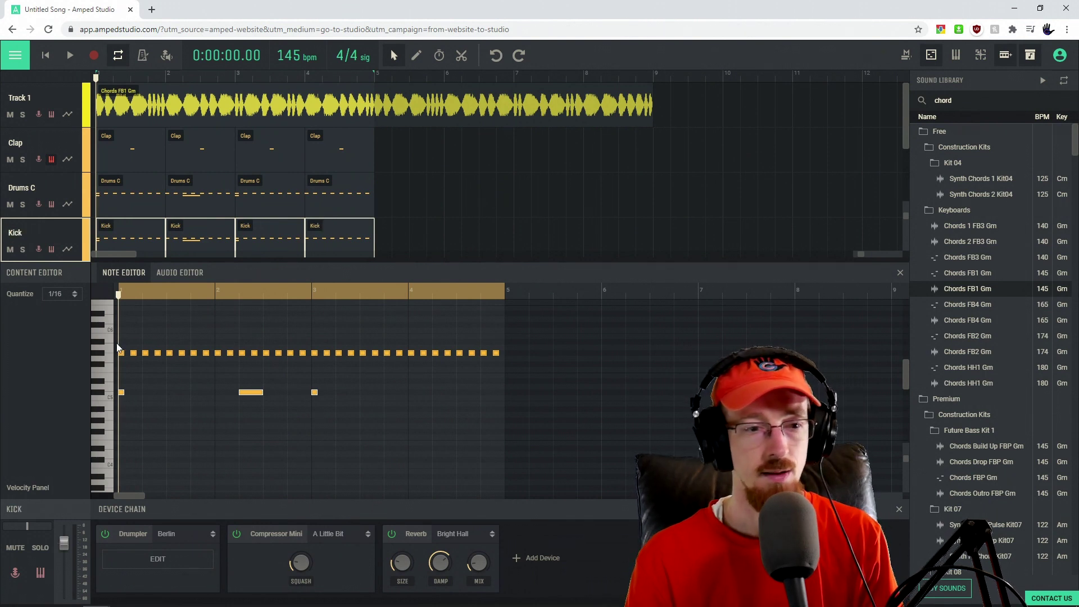
Delete the repeating top-row notes from the Drums C pattern
left_click_drag(116, 340, 545, 354)
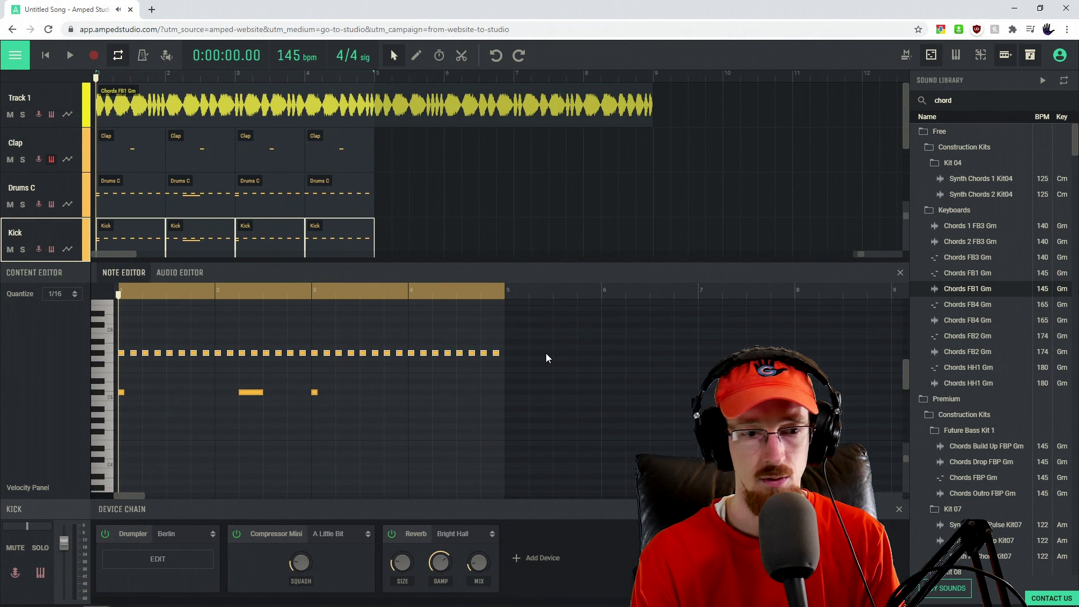
key("Delete")
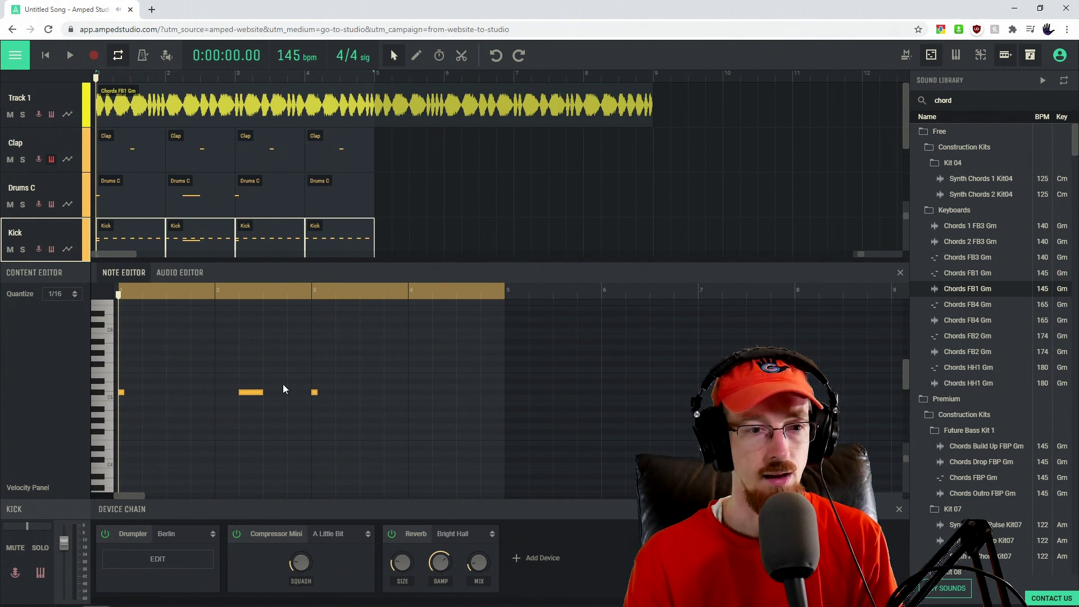
double_click(49, 185)
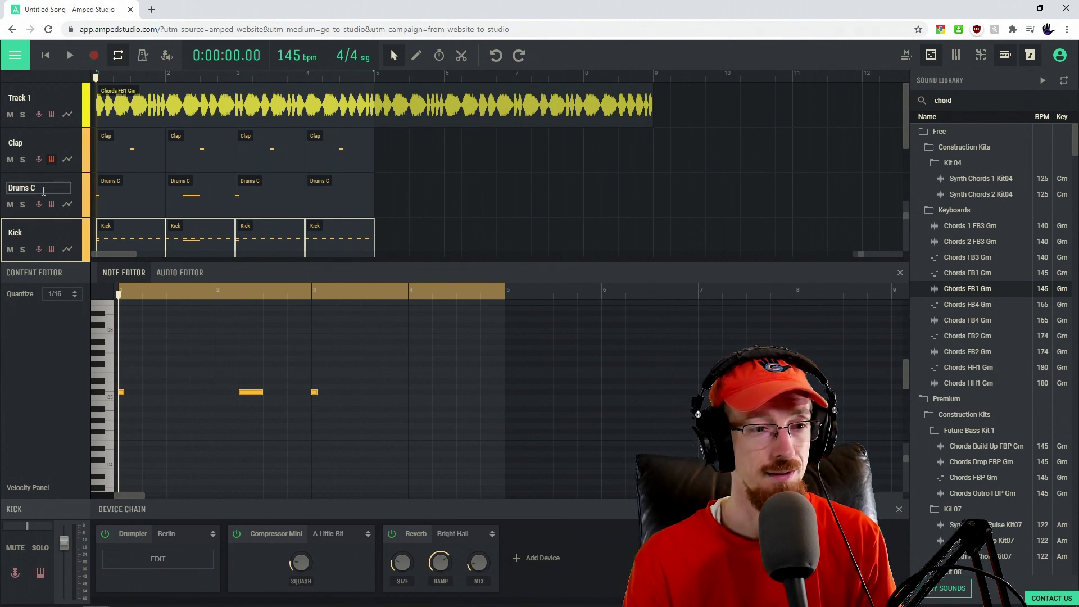
Restore the third track's name to Kick and rename the fourth track Hat
left_click(44, 190)
left_click_drag(44, 188, 2, 180)
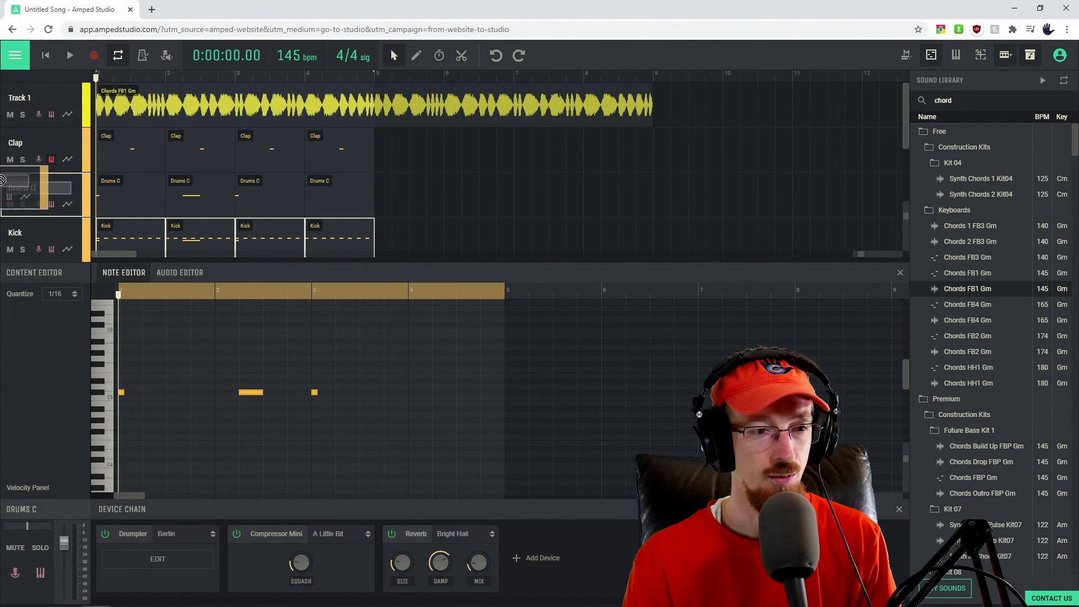
key("ctrl+z")
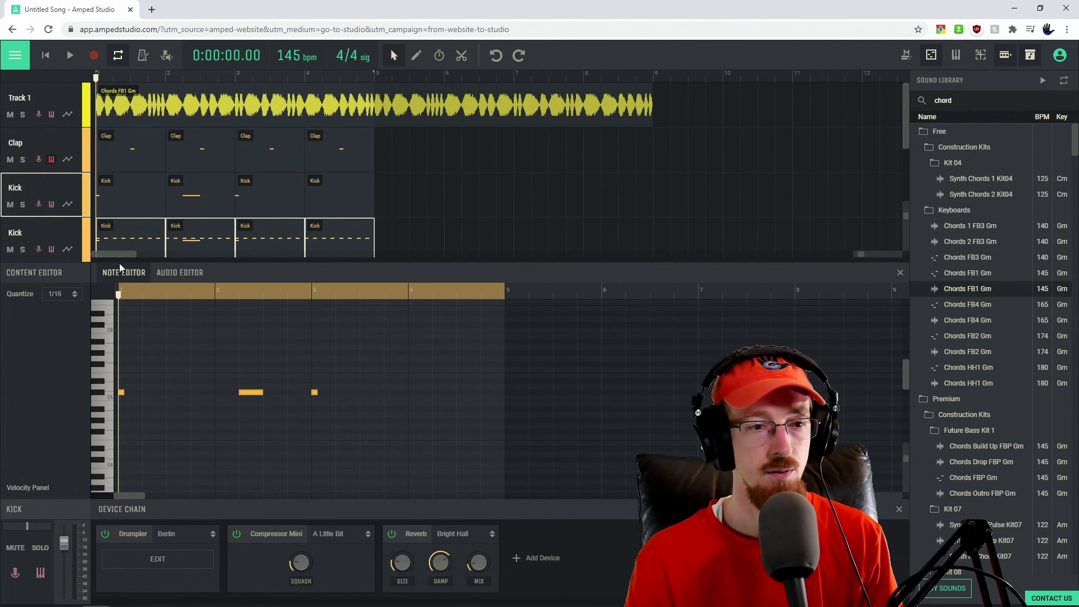
double_click(32, 233)
type("Hat")
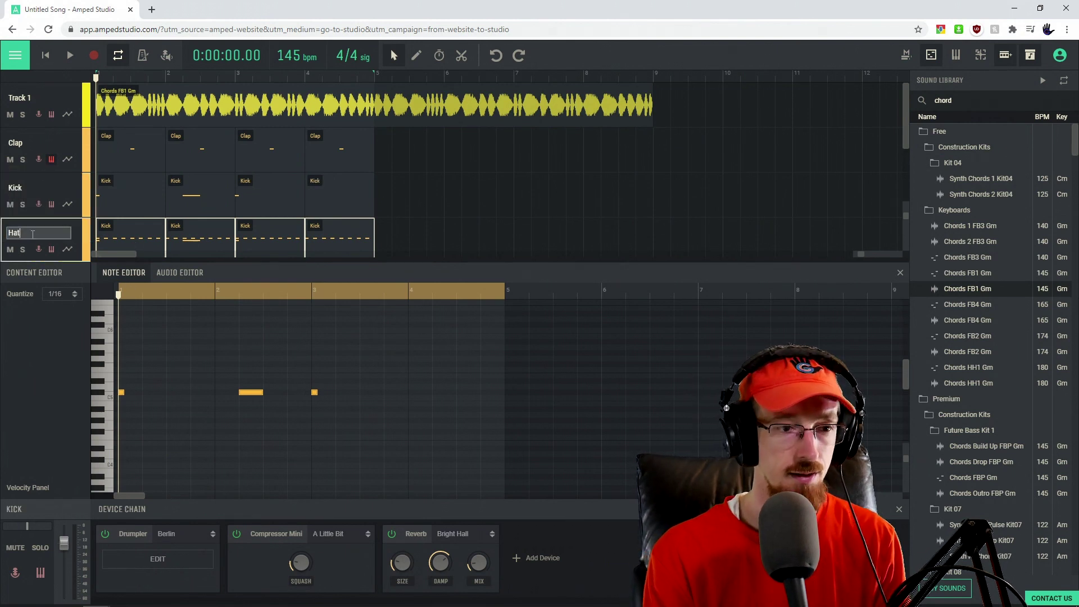
key("Return")
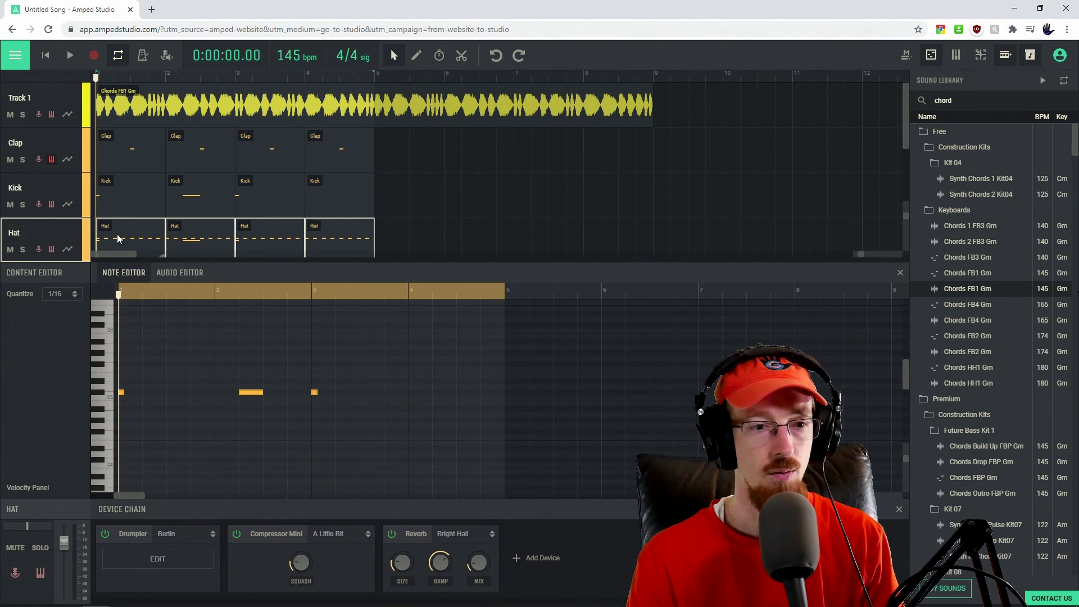
Delete the stray low notes so the Hat track keeps only hi-hat notes
left_click_drag(123, 386, 359, 418)
key("Delete")
left_click_drag(200, 380, 59, 409)
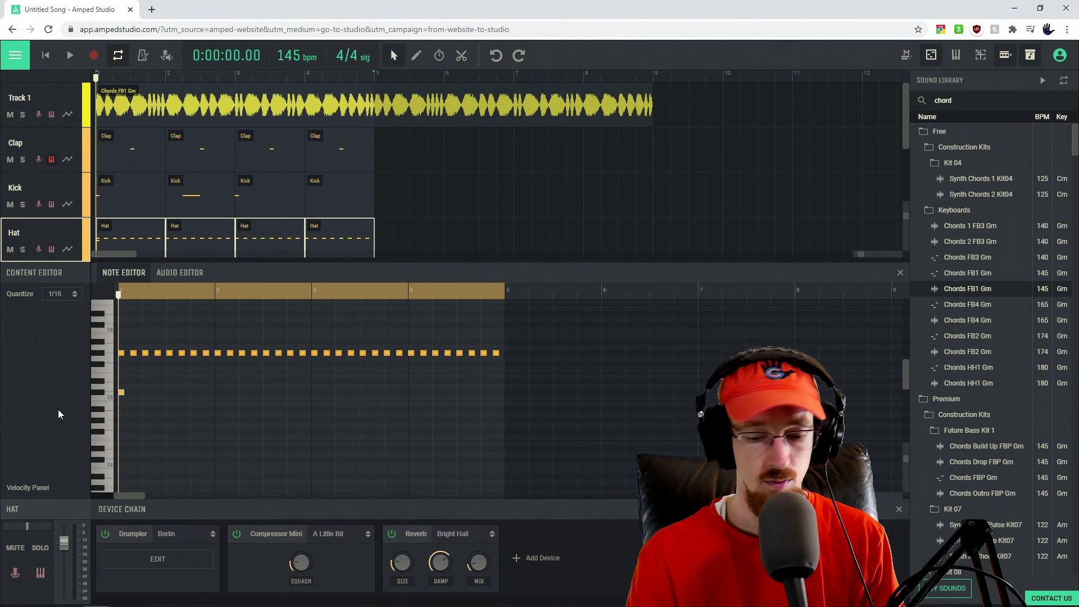
key("Delete")
Adjust the Kick clip's Compressor Mini squash while the drum loop plays
left_click(77, 188)
left_click(131, 189)
mouse_move(301, 563)
left_click_drag(301, 564, 301, 541)
key("space")
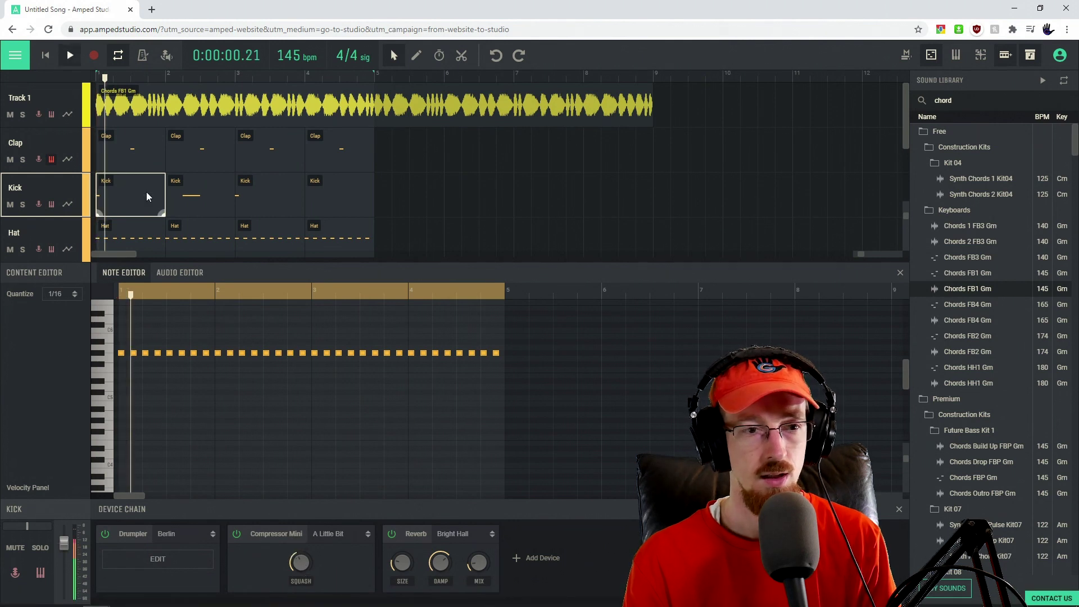
mouse_move(297, 564)
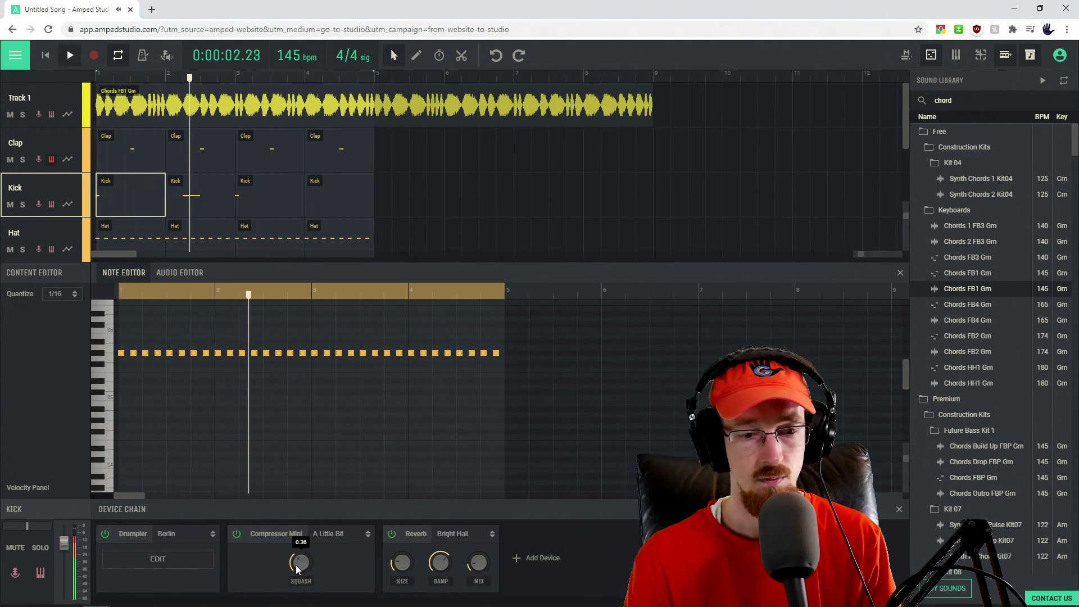
left_click_drag(296, 564, 295, 568)
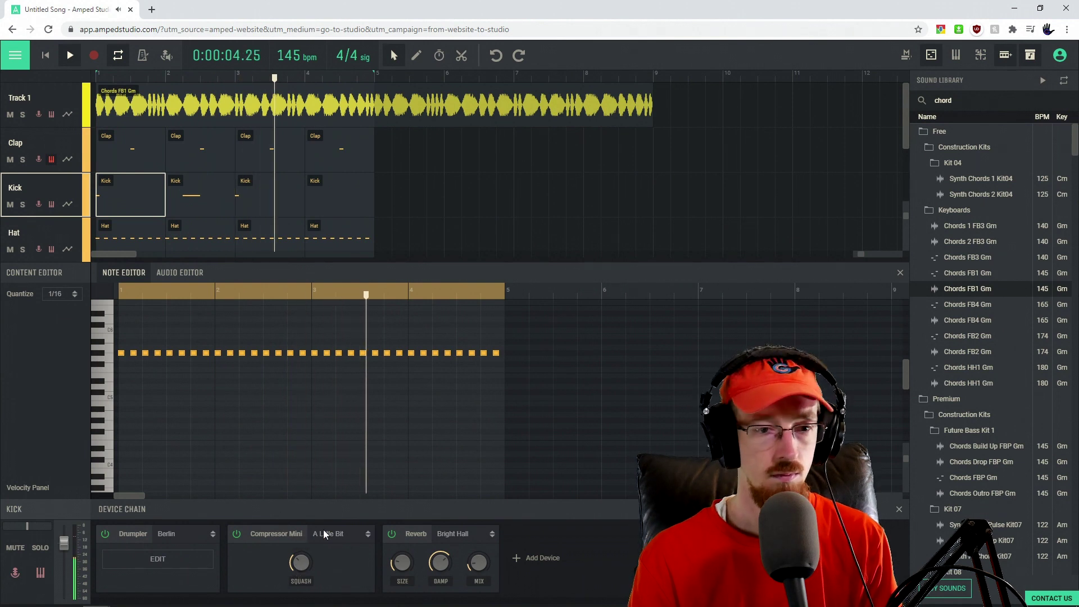
Set the Hat track's Compressor Mini squash to about 0.14 and rewind to the start
left_click(81, 233)
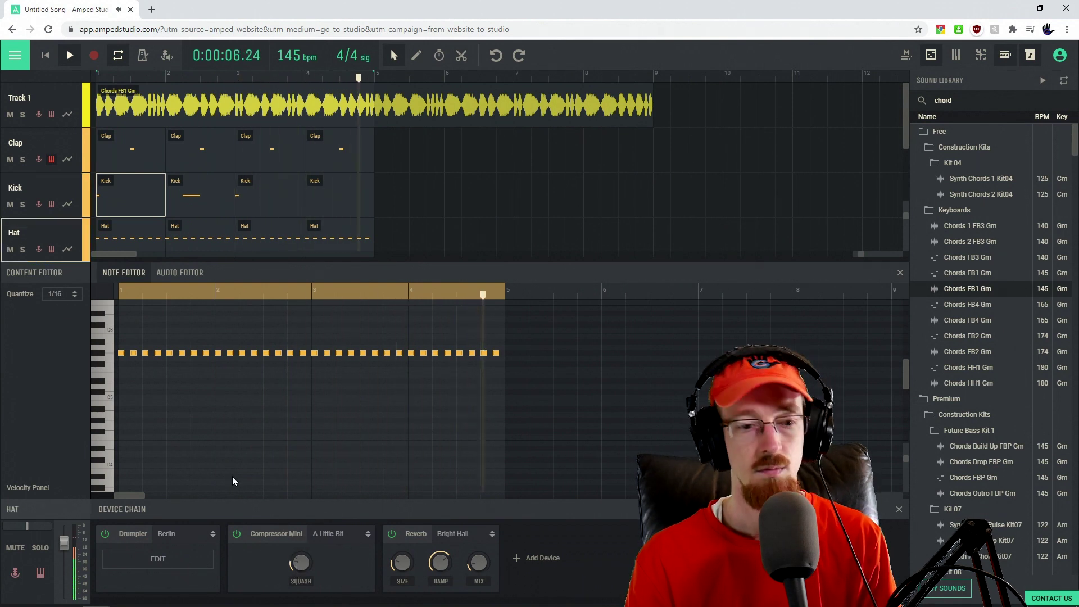
mouse_move(305, 563)
left_mouse_down()
mouse_move(305, 576)
mouse_move(298, 564)
left_mouse_up()
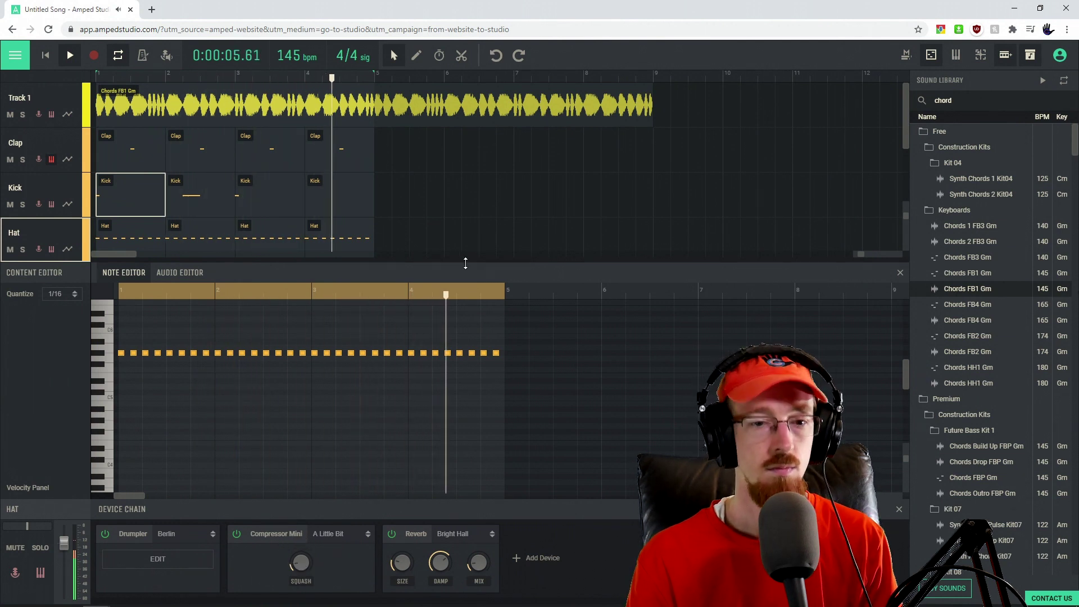
left_click_drag(465, 263, 465, 286)
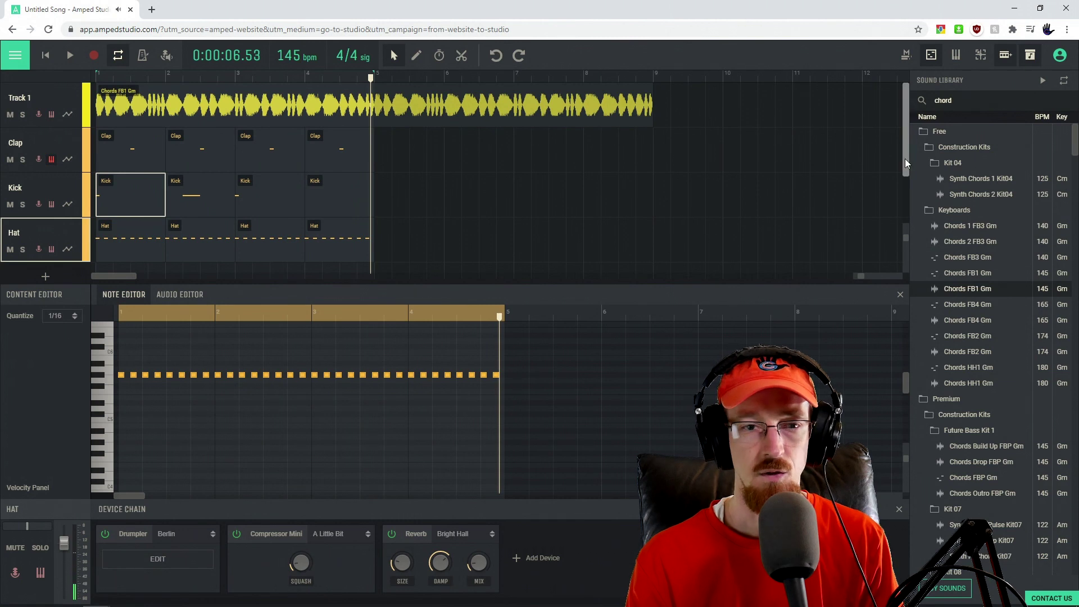
left_click(135, 77)
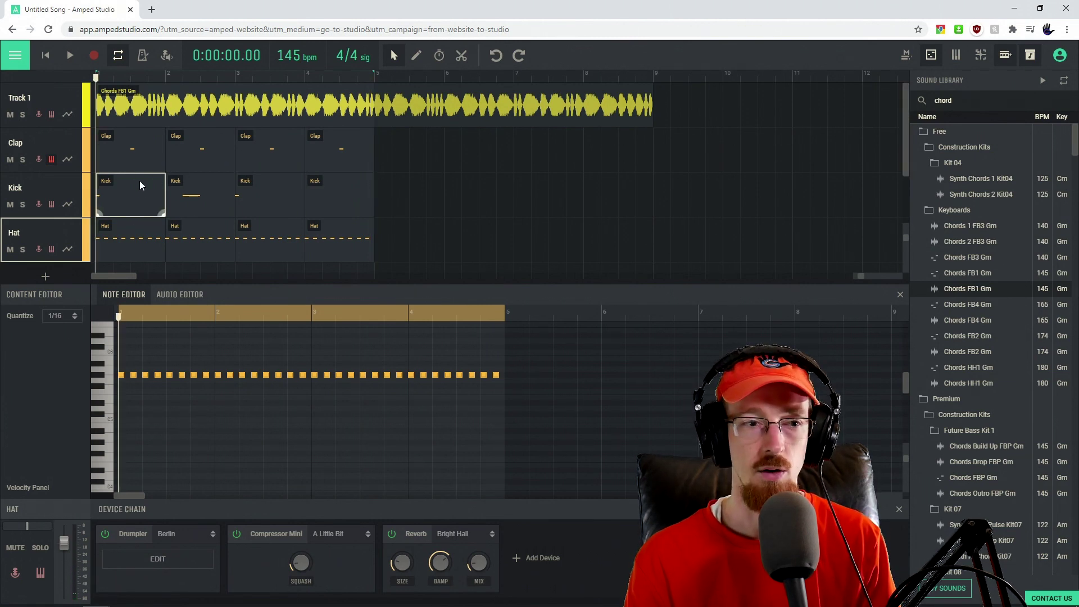
Select the Chords FB1 Gm clip
left_click(134, 107)
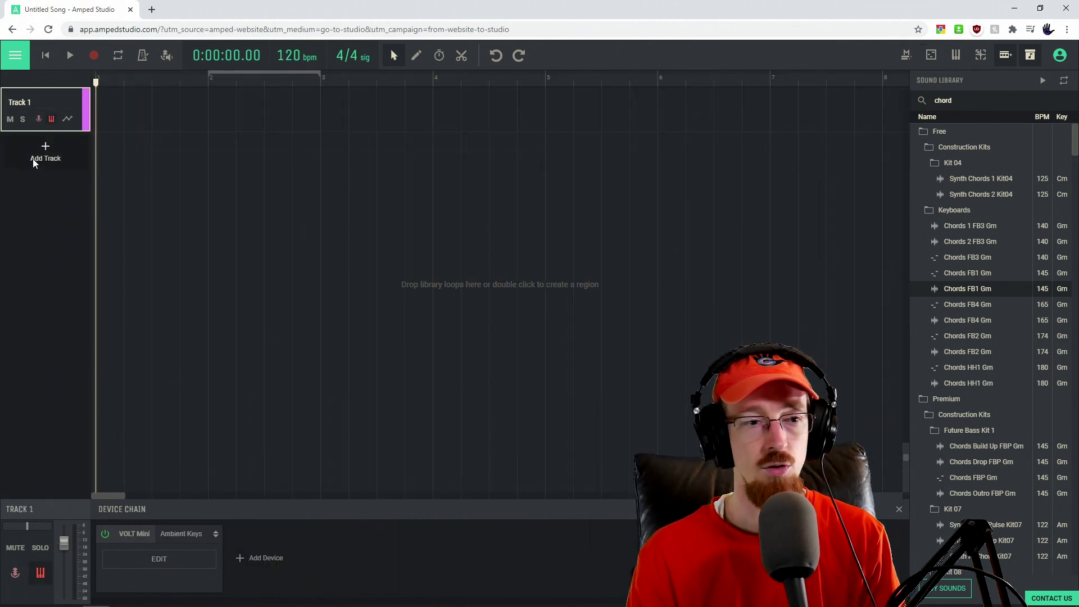
Add Track 2 and rename it Drum
left_click(41, 156)
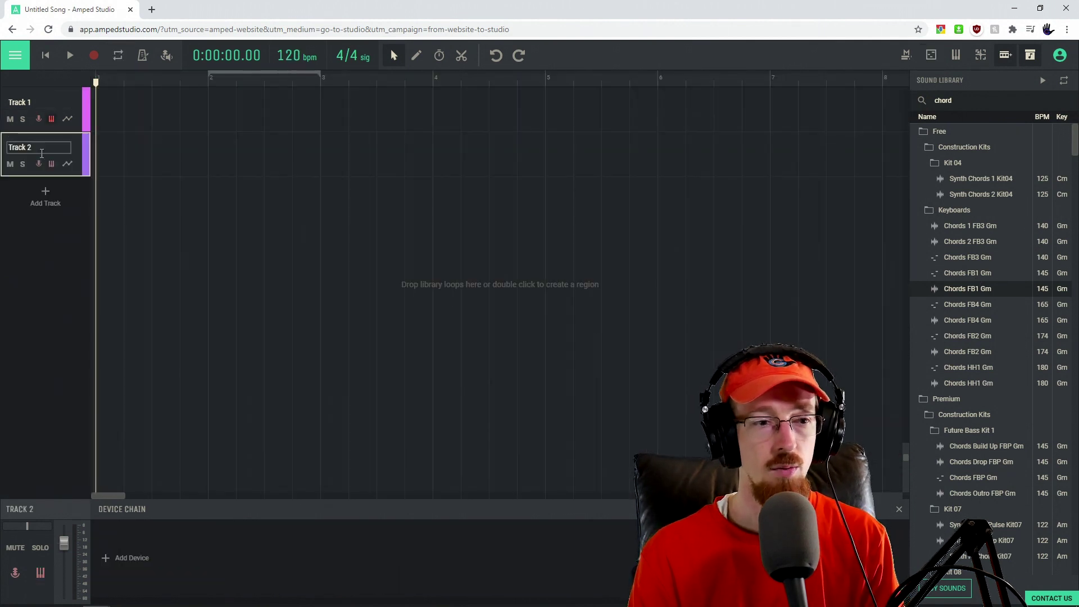
triple_click(41, 152)
type("Dr")
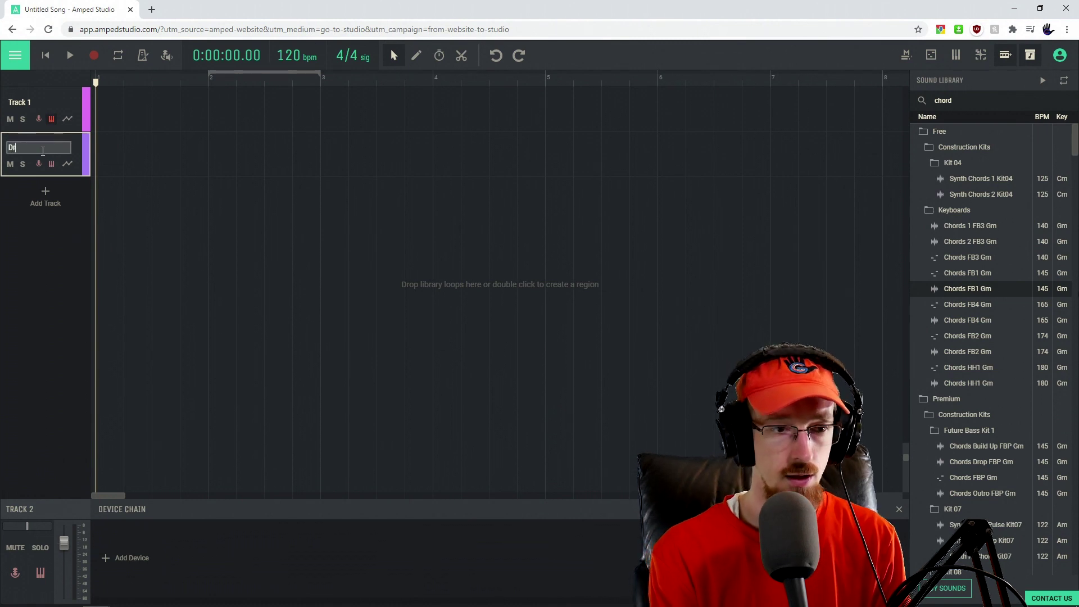
type("um")
key("Return")
Add a Drumpler instrument to the Drum track
left_click(106, 560)
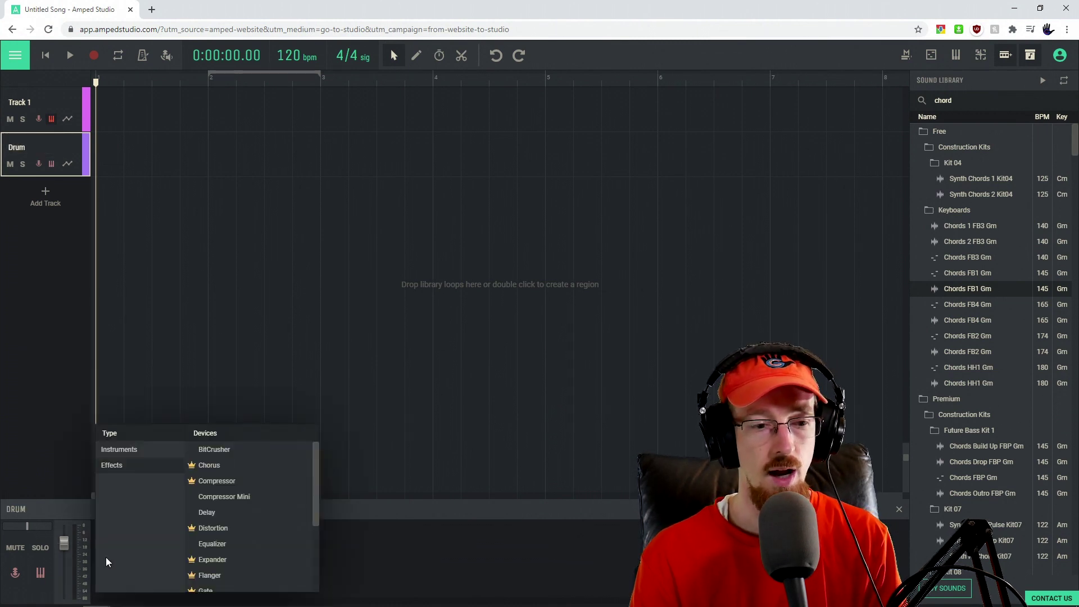
left_click(131, 449)
left_click(219, 451)
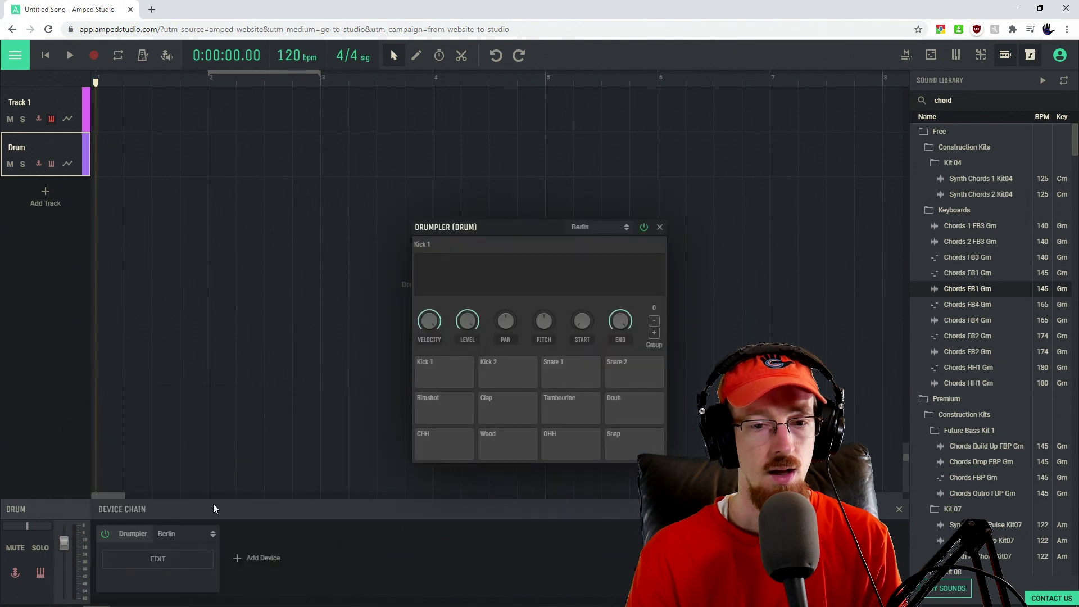
Choose the Tech House kit in the Drumpler and create an empty one-bar Drum region
left_click(605, 193)
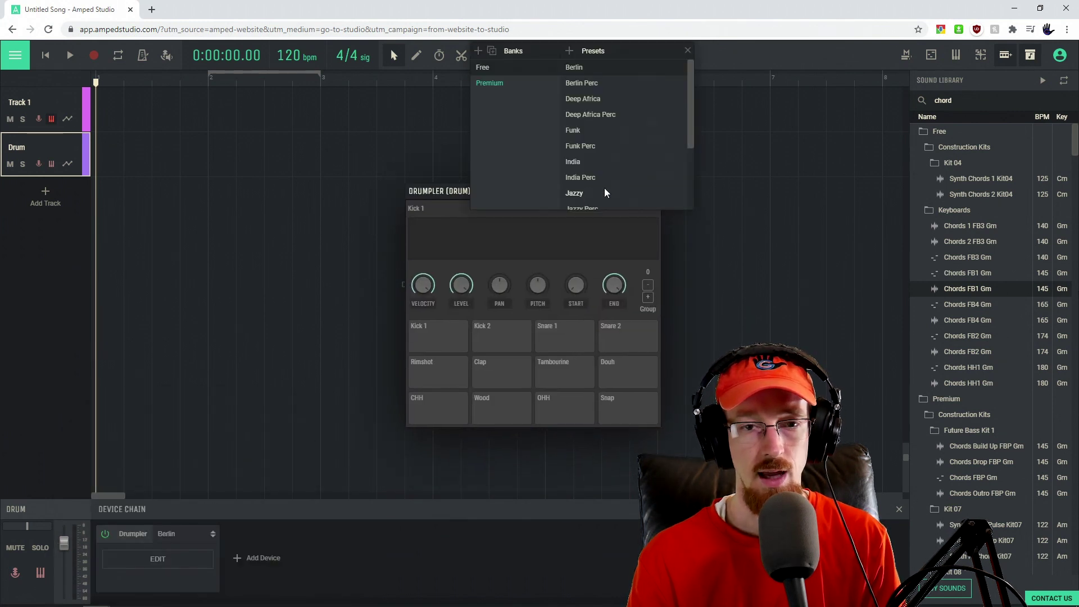
scroll(613, 174, "down", 3)
left_click(583, 188)
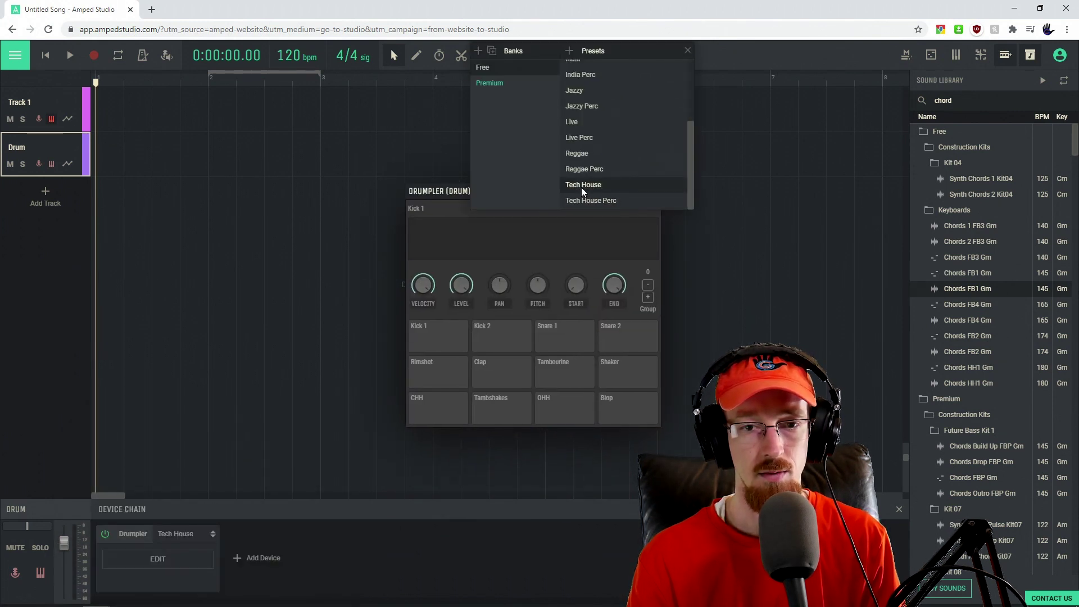
left_click(556, 244)
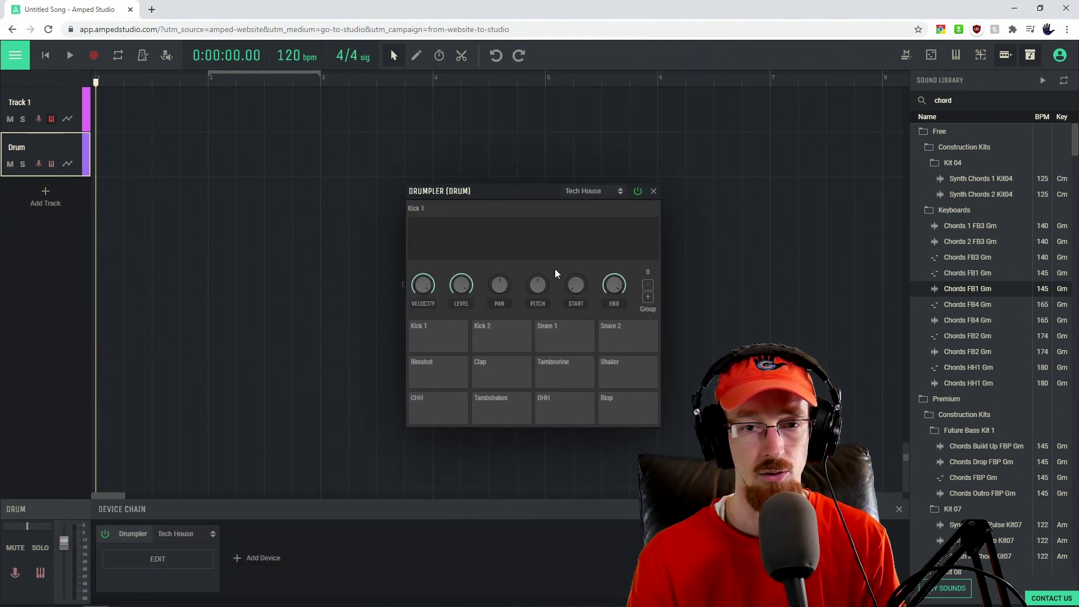
left_click(653, 192)
double_click(113, 146)
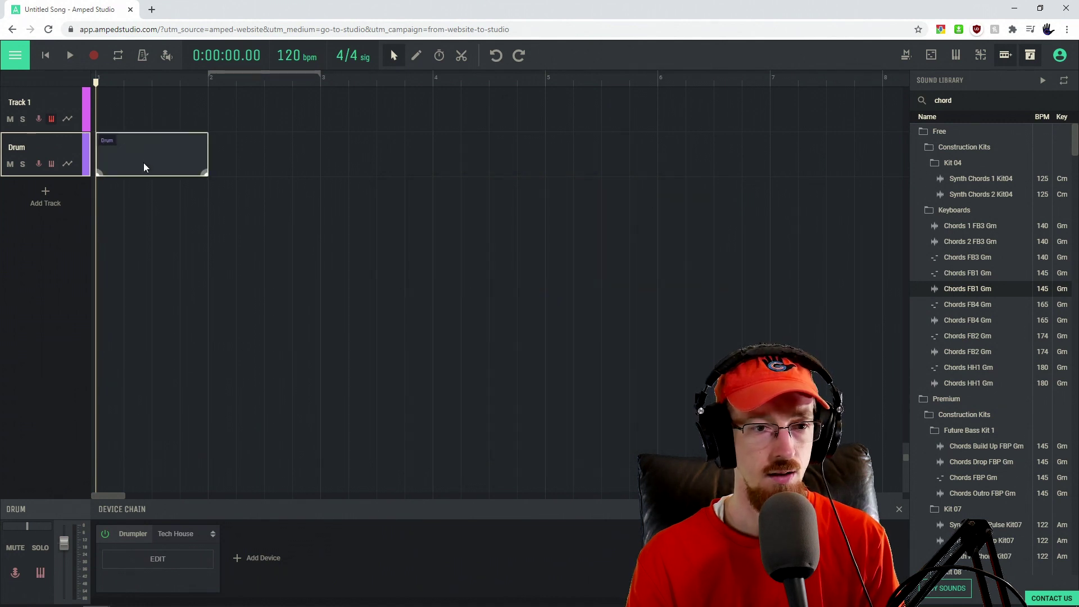
Place a short C5 kick note at the start of the Drum region
double_click(143, 163)
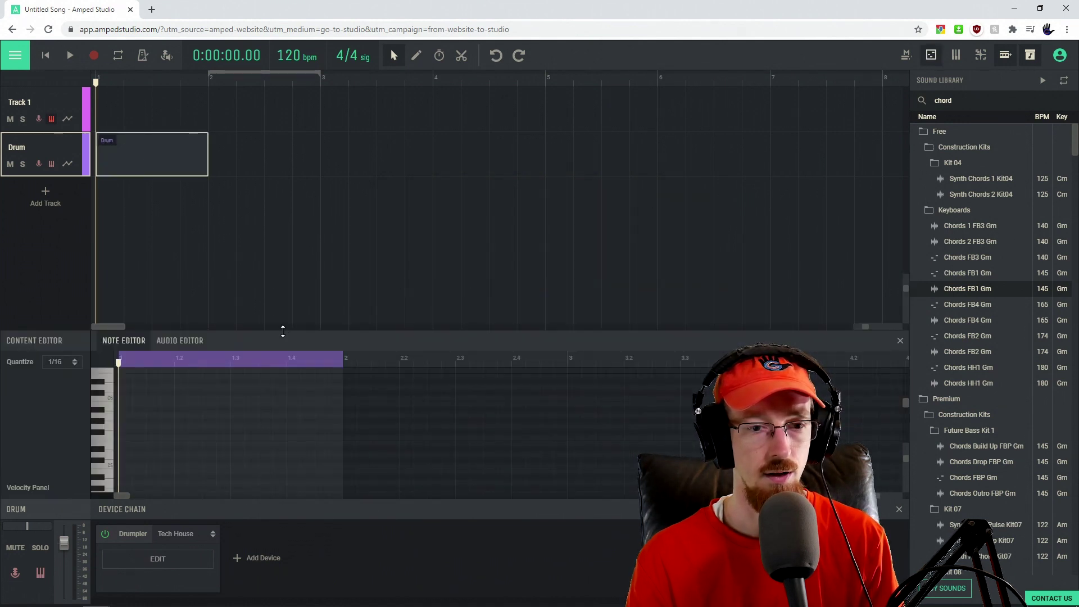
left_click_drag(284, 331, 288, 256)
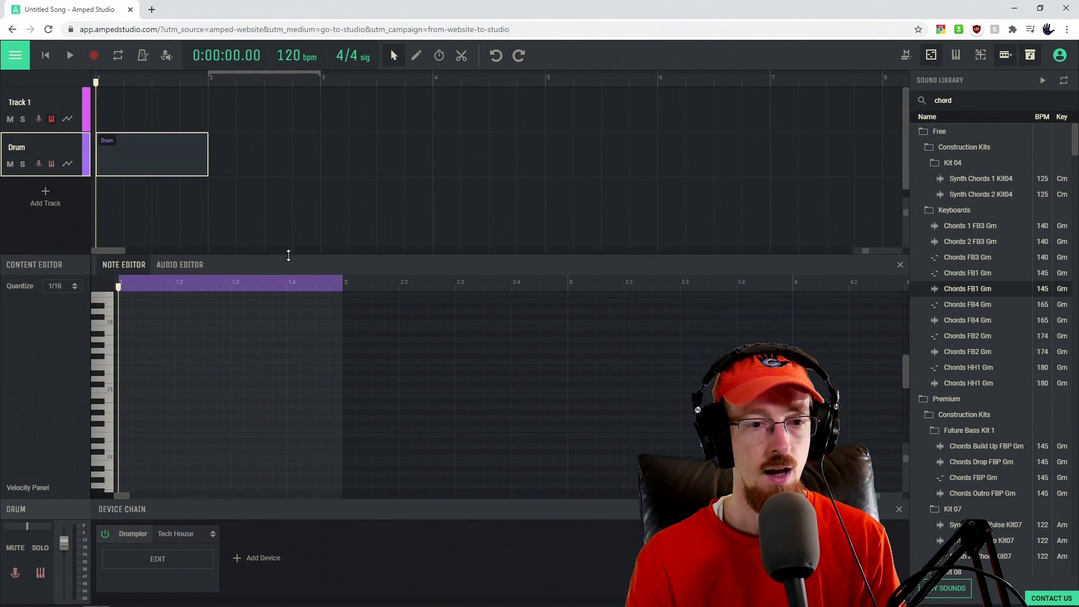
double_click(127, 396)
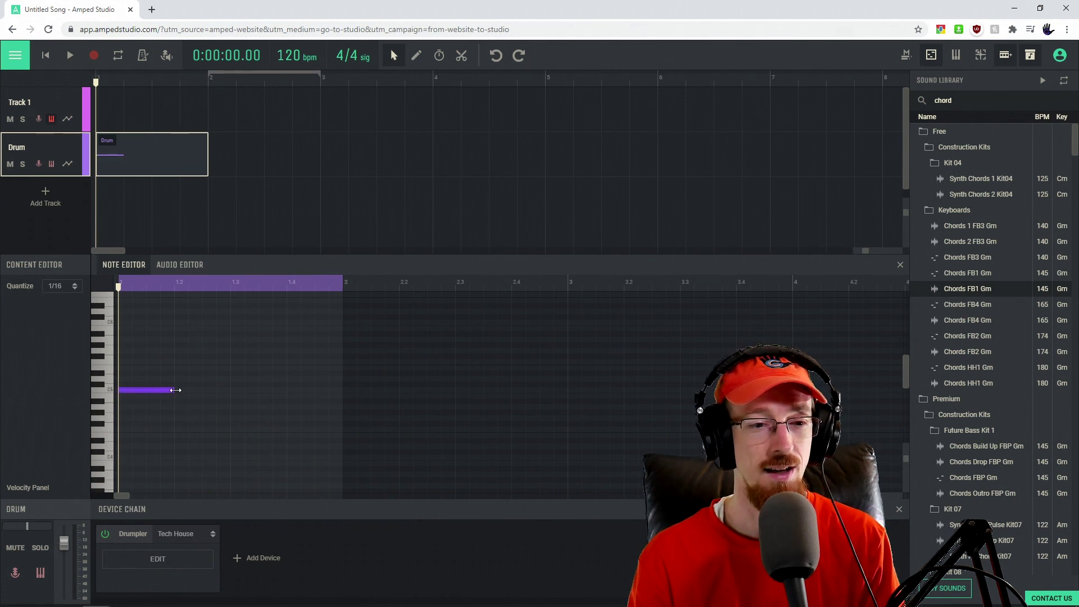
left_click_drag(172, 390, 141, 390)
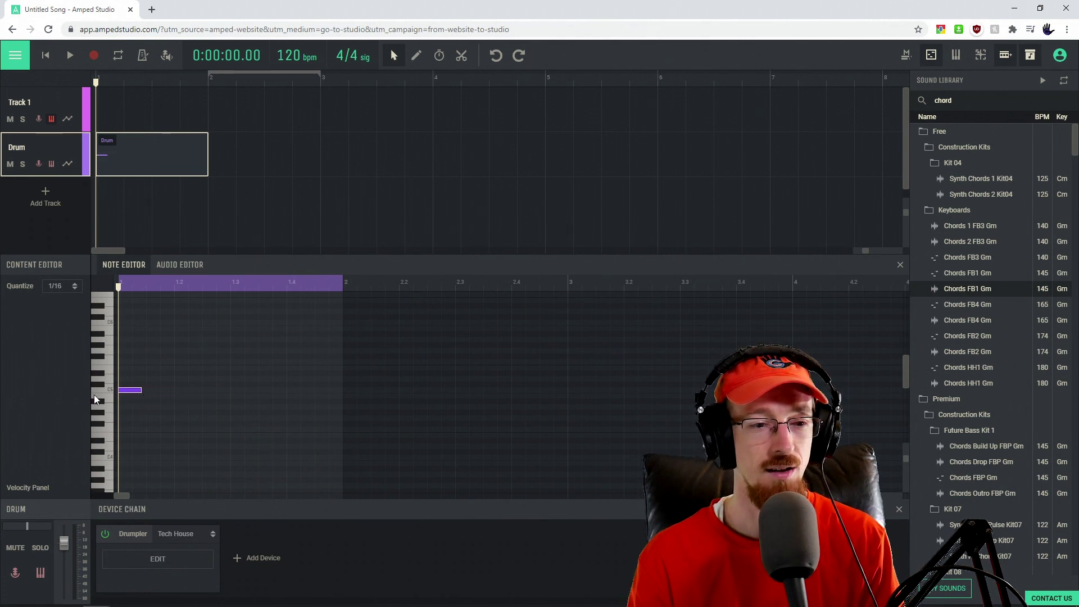
left_click(99, 390)
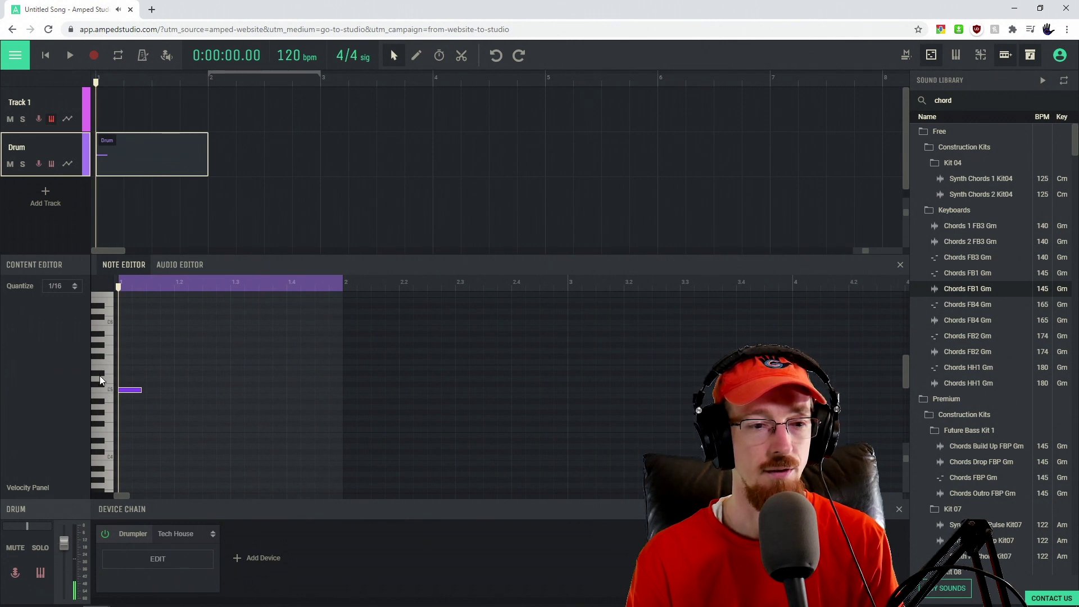
left_click(101, 373)
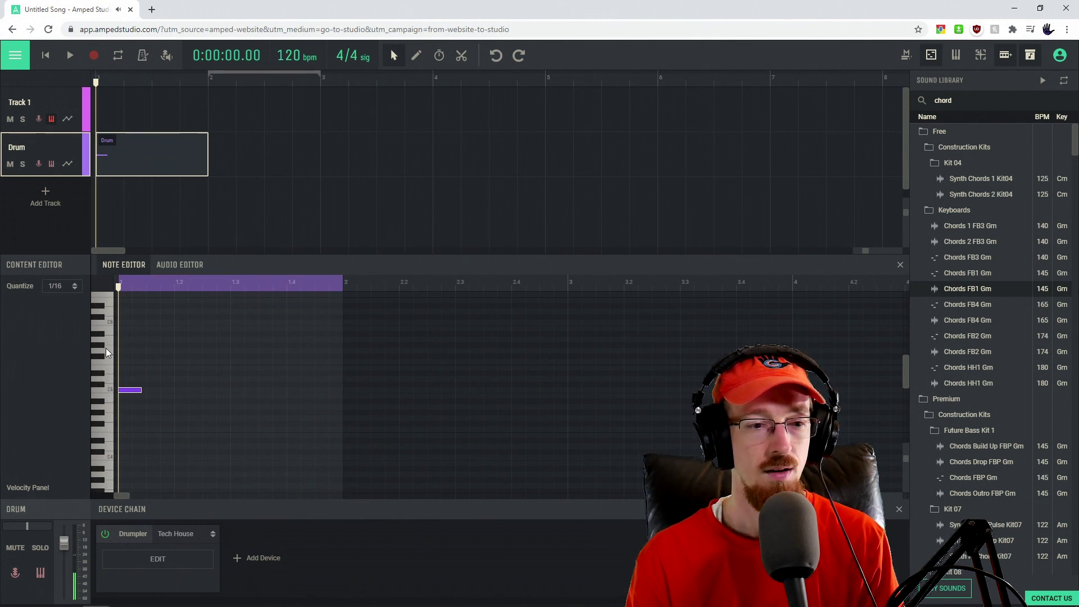
Add more kick and hi-hat notes, play the beat, and copy the clip into bar 2
mouse_move(178, 362)
left_mouse_down()
mouse_move(210, 363)
mouse_move(200, 366)
left_mouse_up()
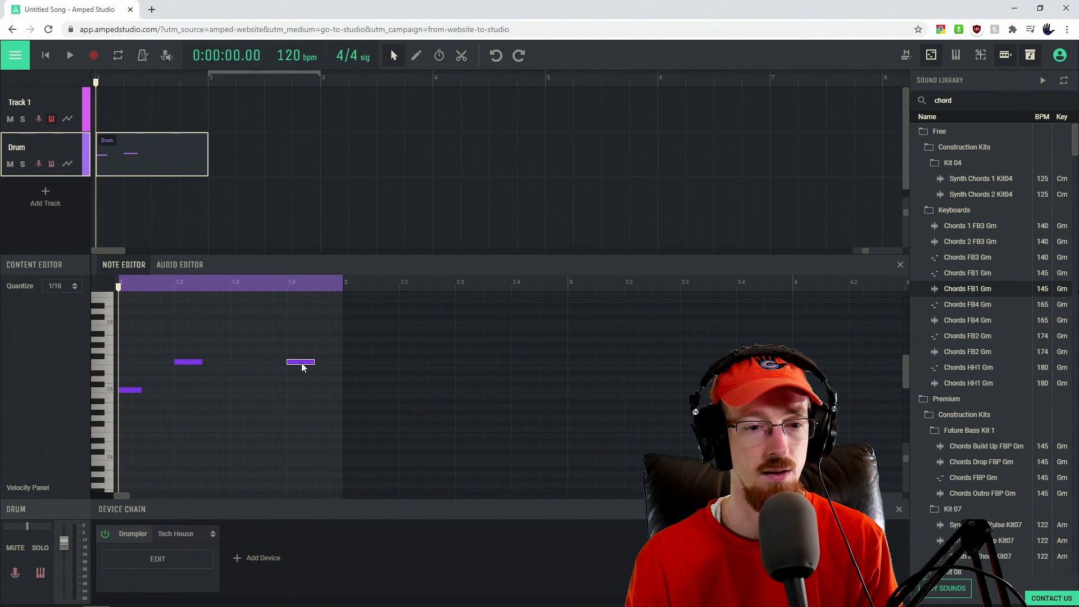
left_click_drag(216, 392, 250, 394)
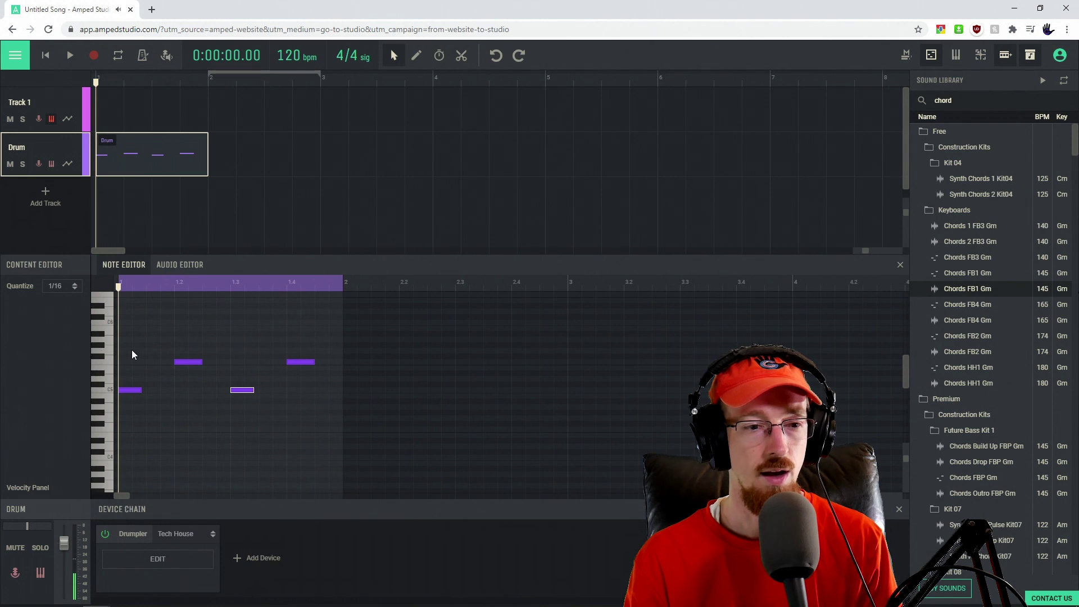
left_click_drag(132, 350, 222, 354)
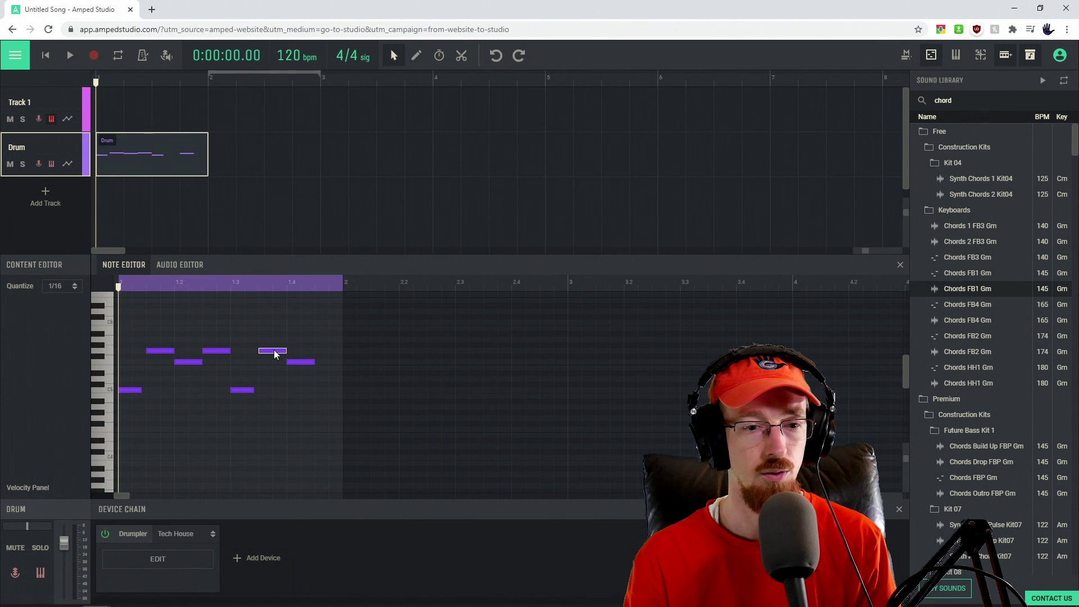
left_click_drag(278, 354, 330, 356)
key("space")
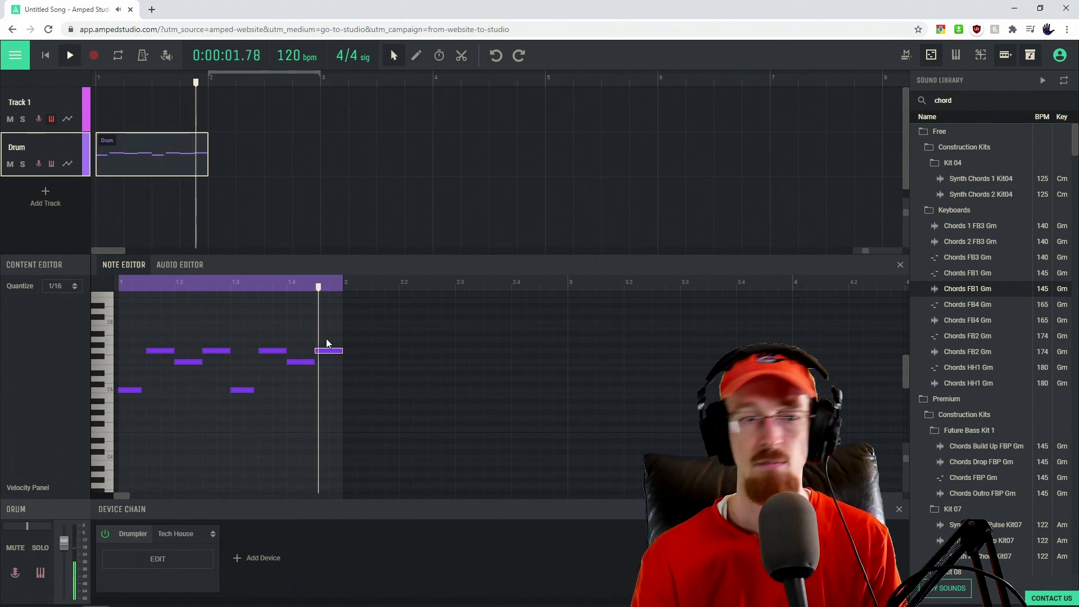
left_click_drag(160, 166, 282, 164)
Copy both Drum clips to bars 3–4 and loop bars 1–5 for playback
left_click_drag(120, 160, 377, 165)
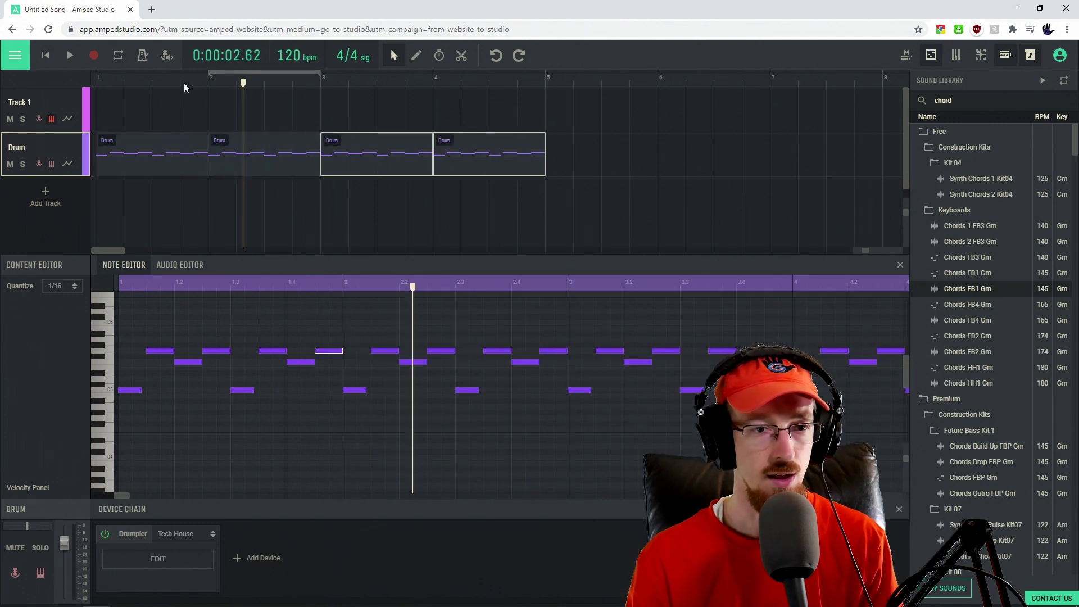
left_click(101, 74)
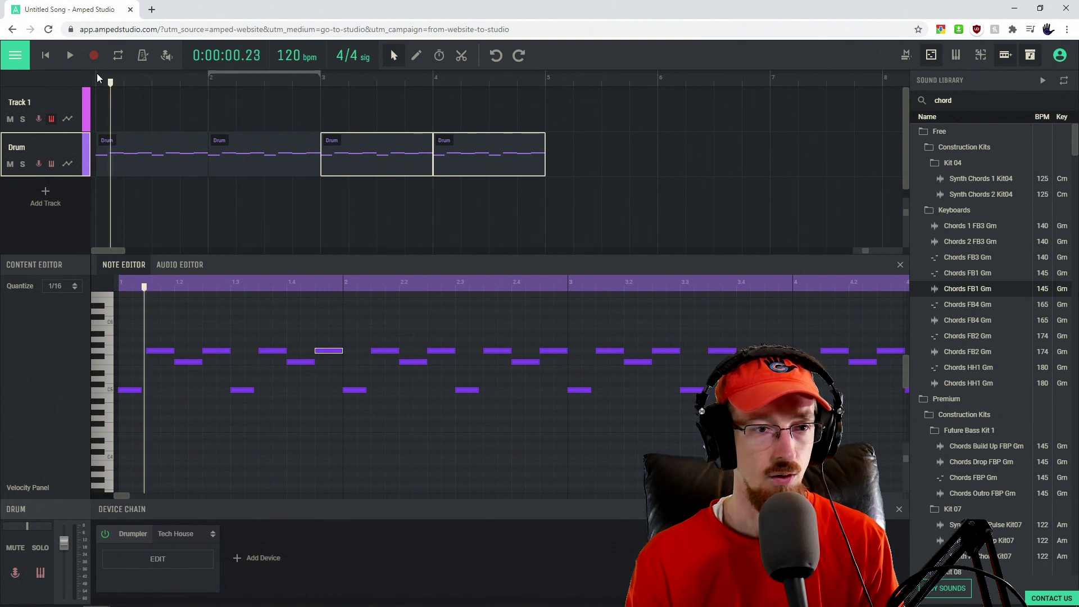
left_click_drag(97, 73, 548, 79)
left_click(70, 55)
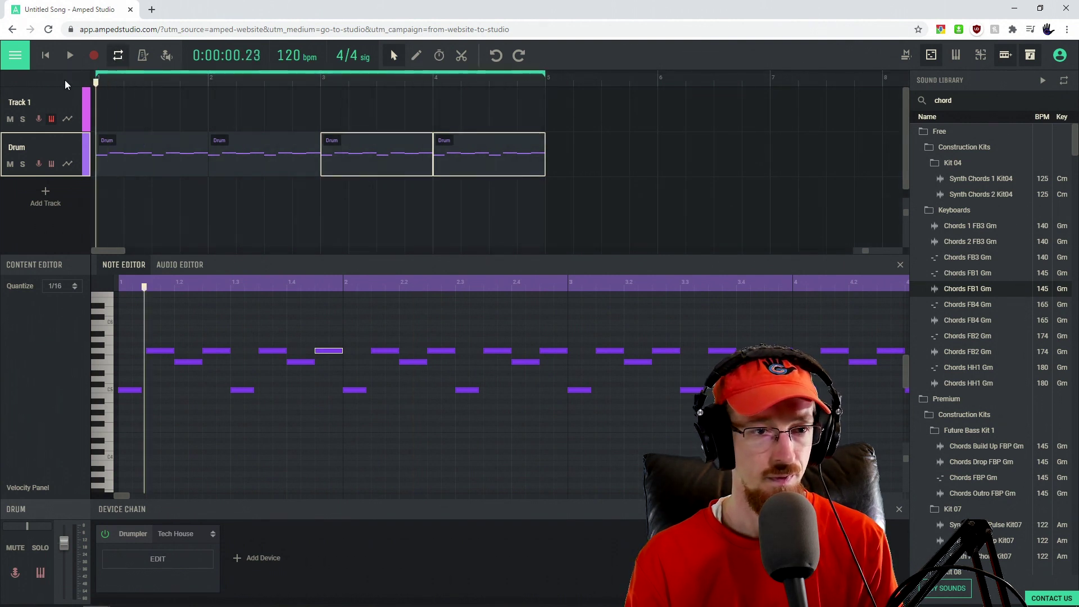
key("space")
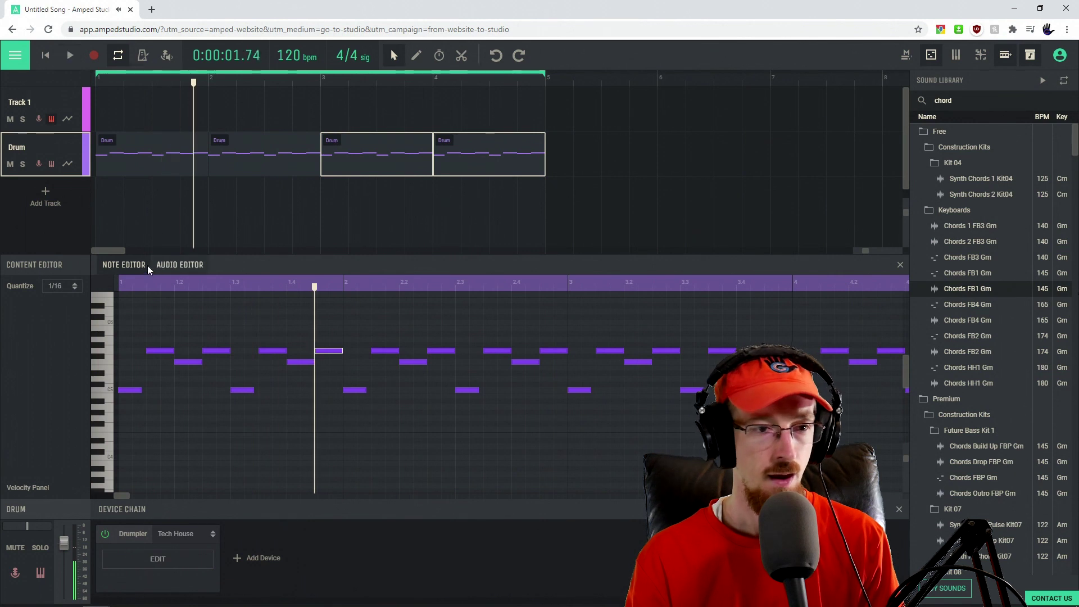
Add a Compressor Mini after the Drumpler with squash 0.36 and audition it
left_click(238, 557)
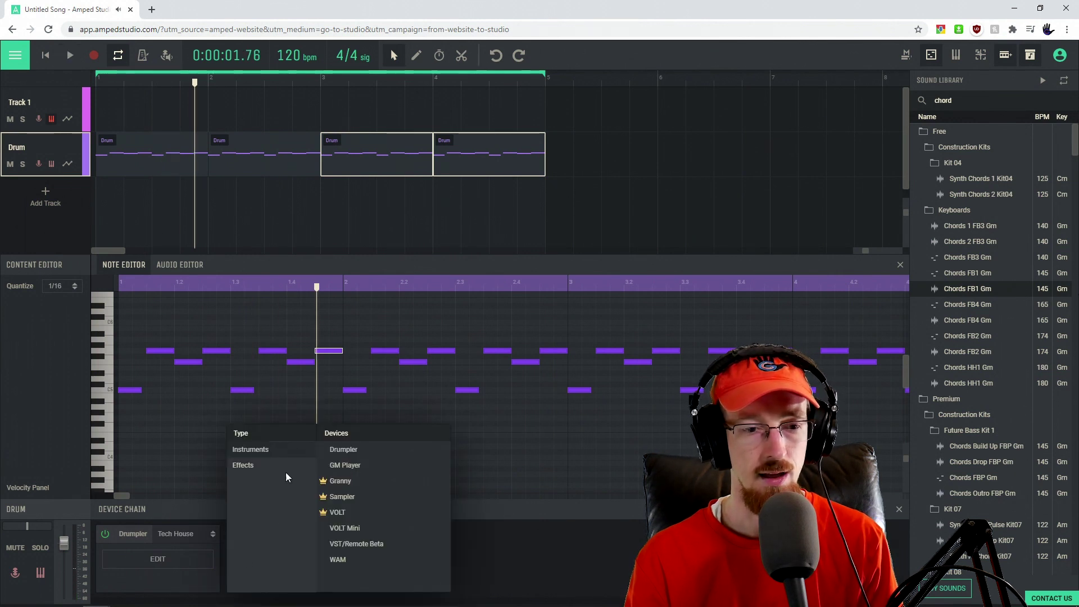
left_click(273, 464)
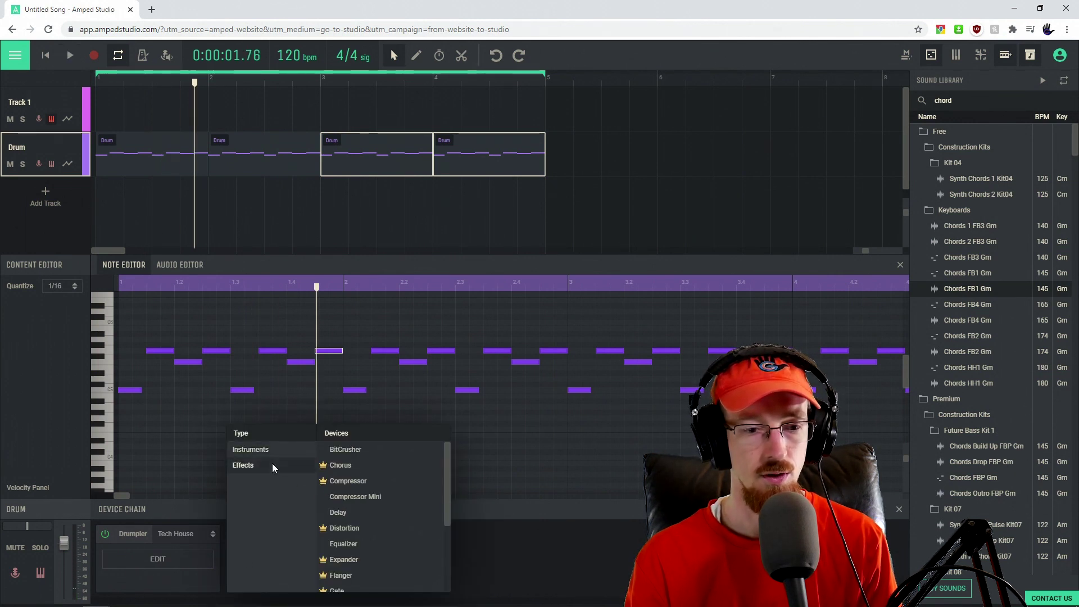
left_click(358, 500)
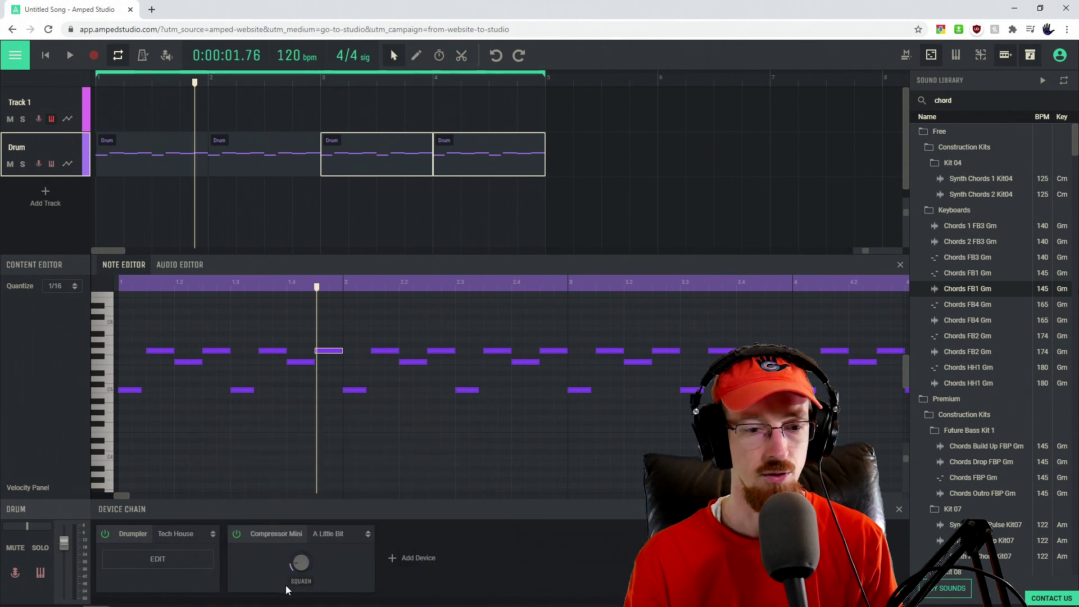
left_click_drag(297, 565, 298, 551)
key("space")
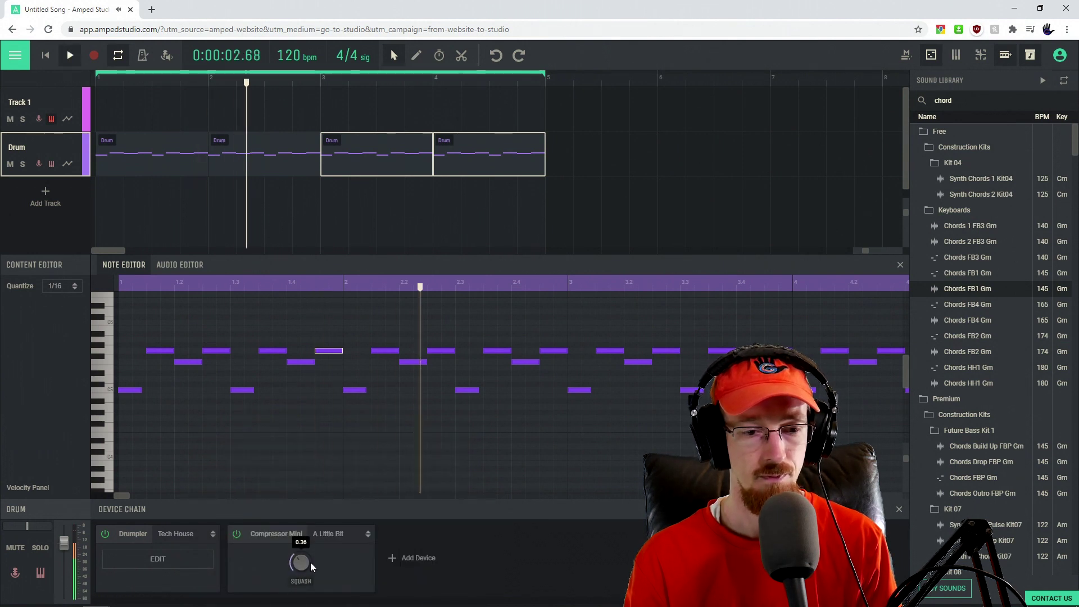
key("space")
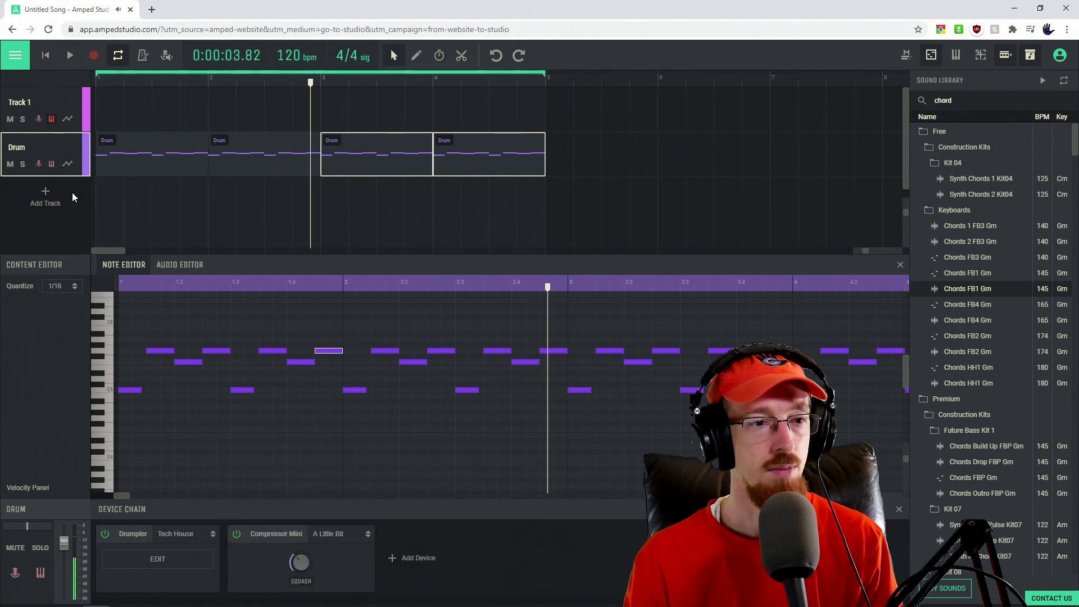
left_click(73, 92)
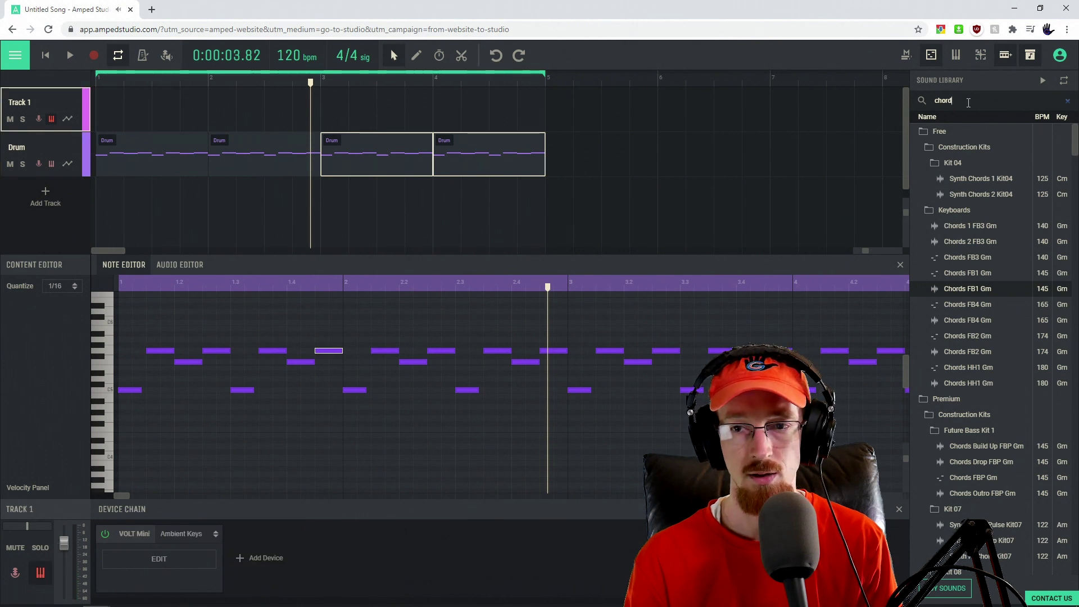
Search the Sound Library for 'Lead' and place Synth Noisy Lead on Track 1 at bar 1
left_click_drag(954, 100, 927, 100)
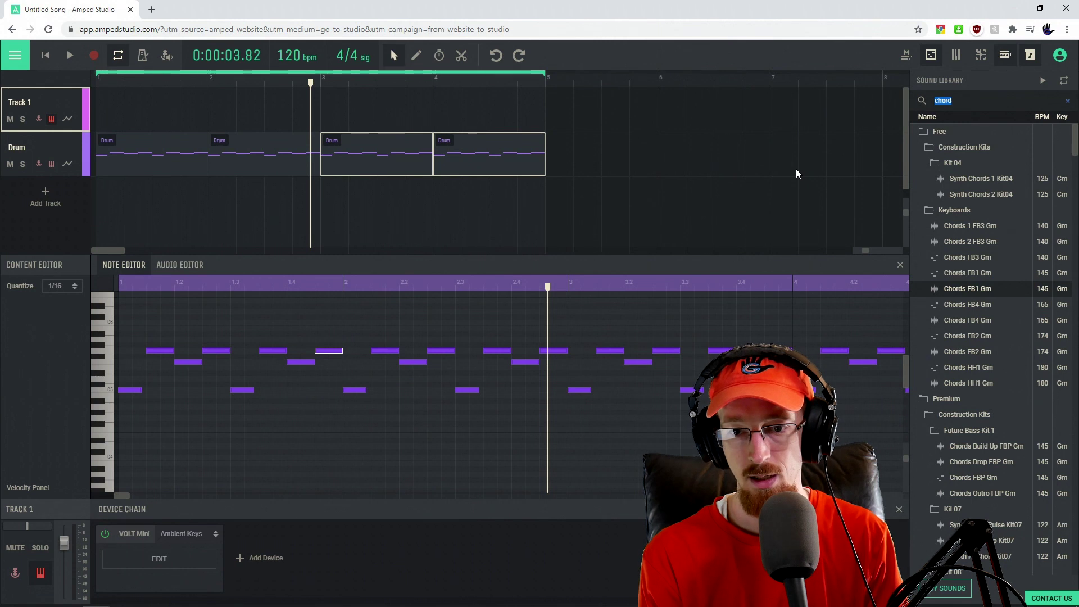
type("Lead")
left_click(960, 353)
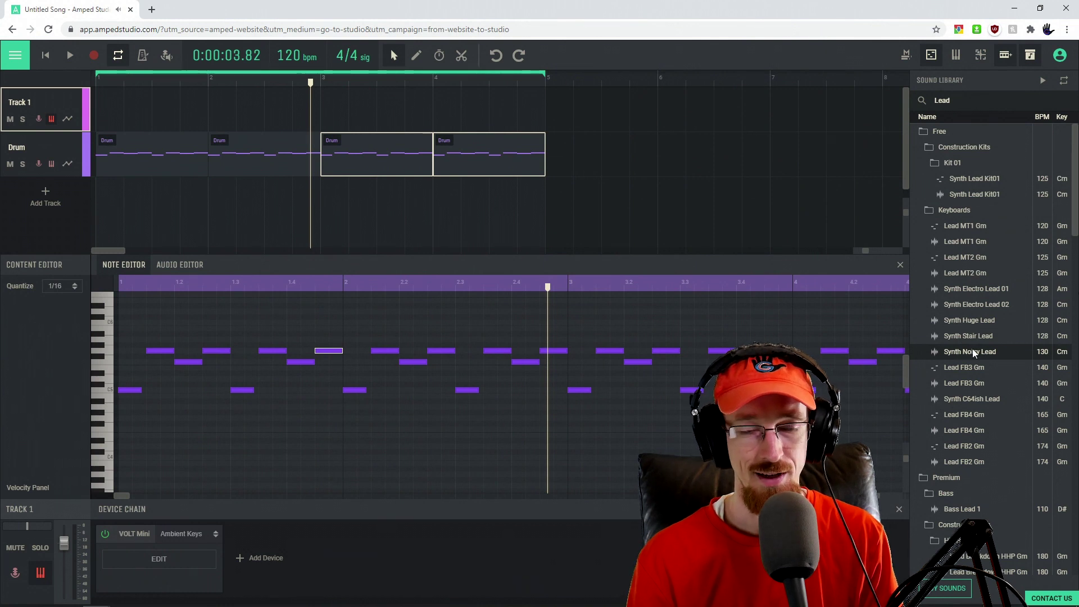
left_click_drag(973, 350, 118, 111)
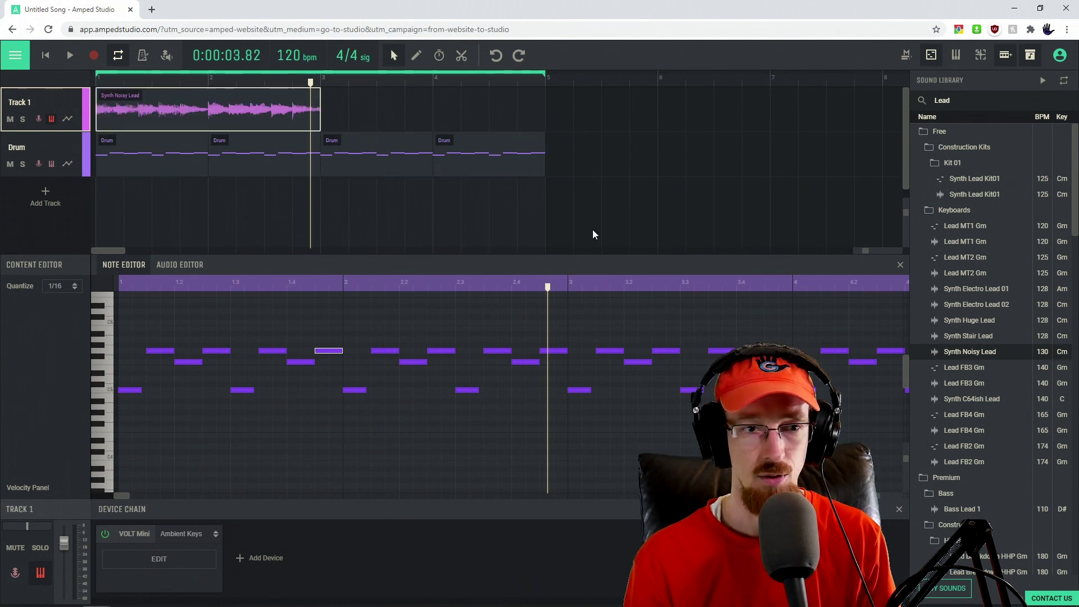
Set the tempo to 130 bpm, copy the lead clip to bar 3, and play from the start
left_click(293, 54)
key("BackSpace")
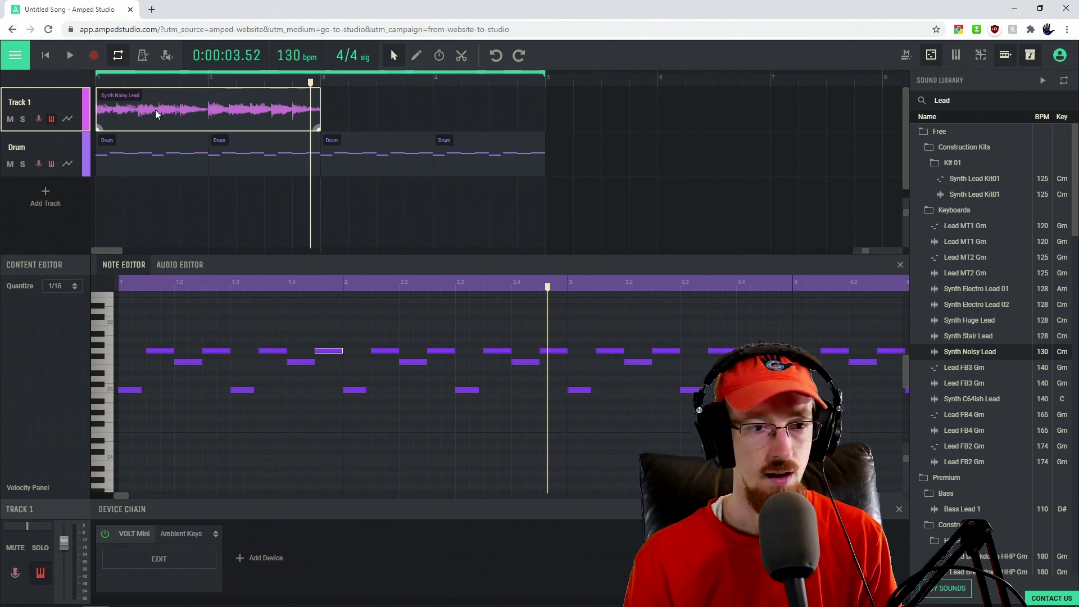
left_click_drag(155, 109, 379, 109)
left_click(145, 82)
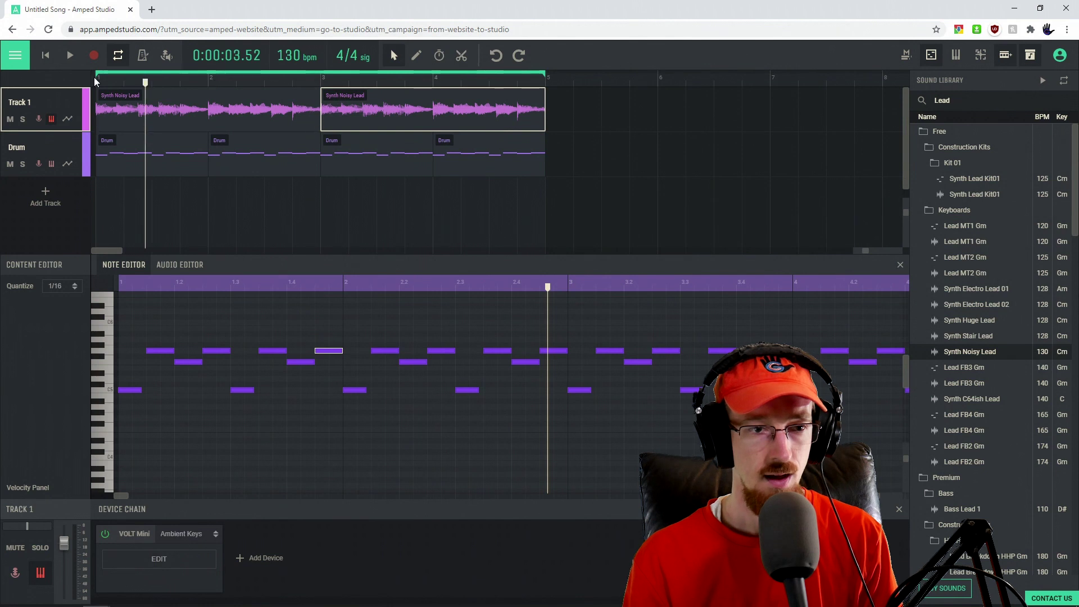
left_click(96, 82)
key("space")
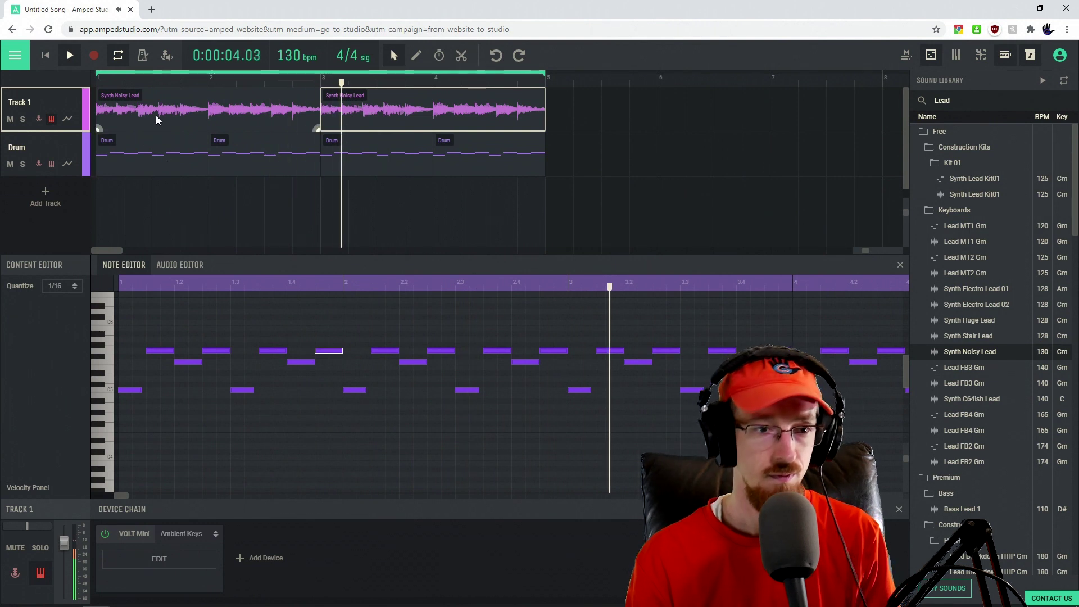
key("space")
Select the first Synth Noisy Lead clip, keep Track 1's name, and return the playhead to the start
left_click(131, 113)
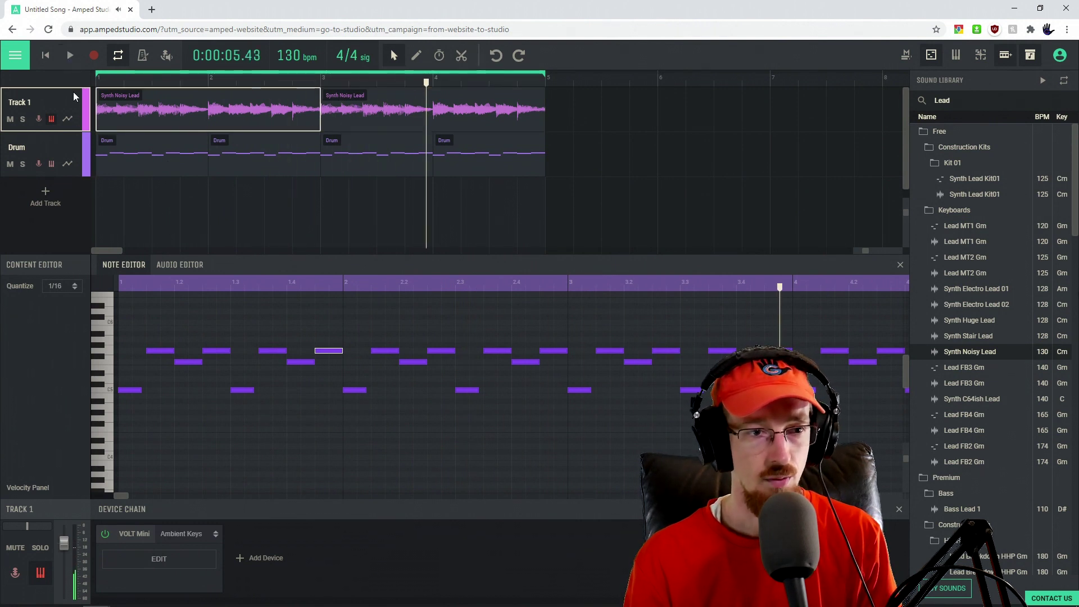
double_click(45, 103)
left_click(135, 100)
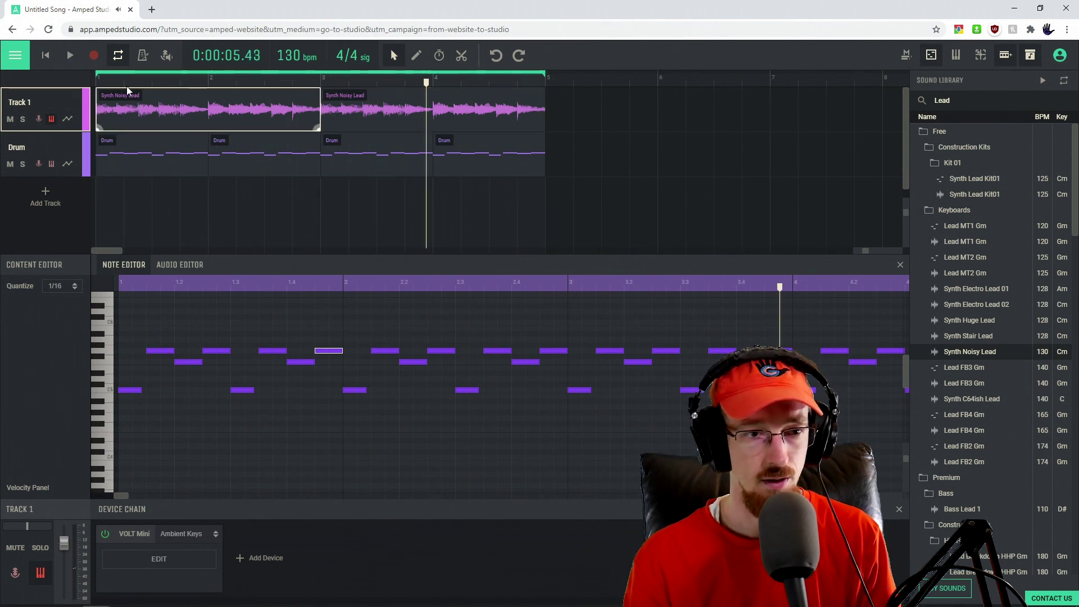
left_click(97, 78)
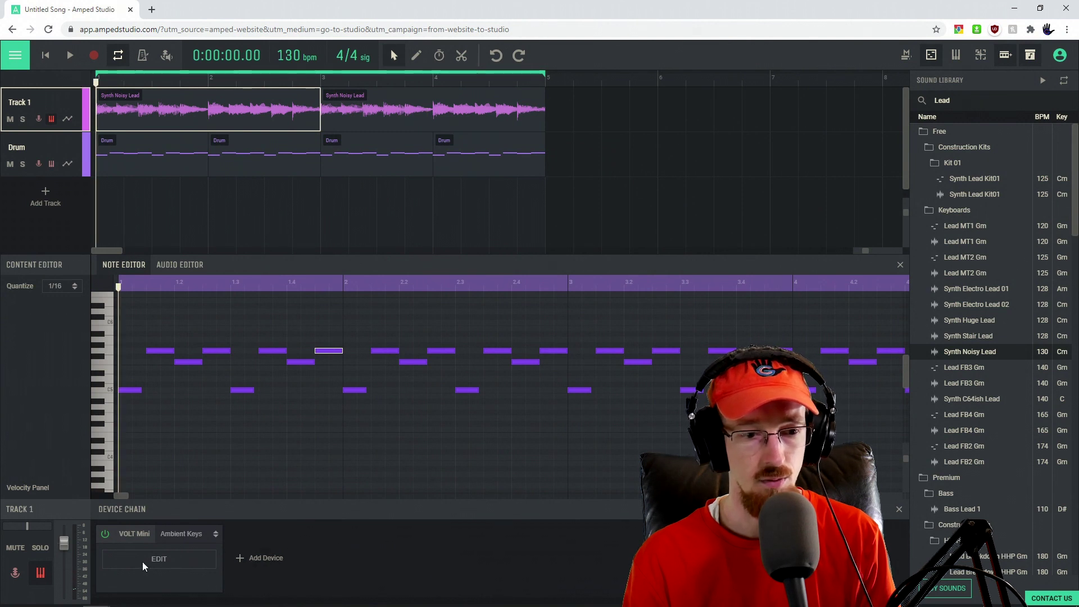
Remove VOLT Mini from Track 1 and add a Distortion effect in its place
left_click(99, 534)
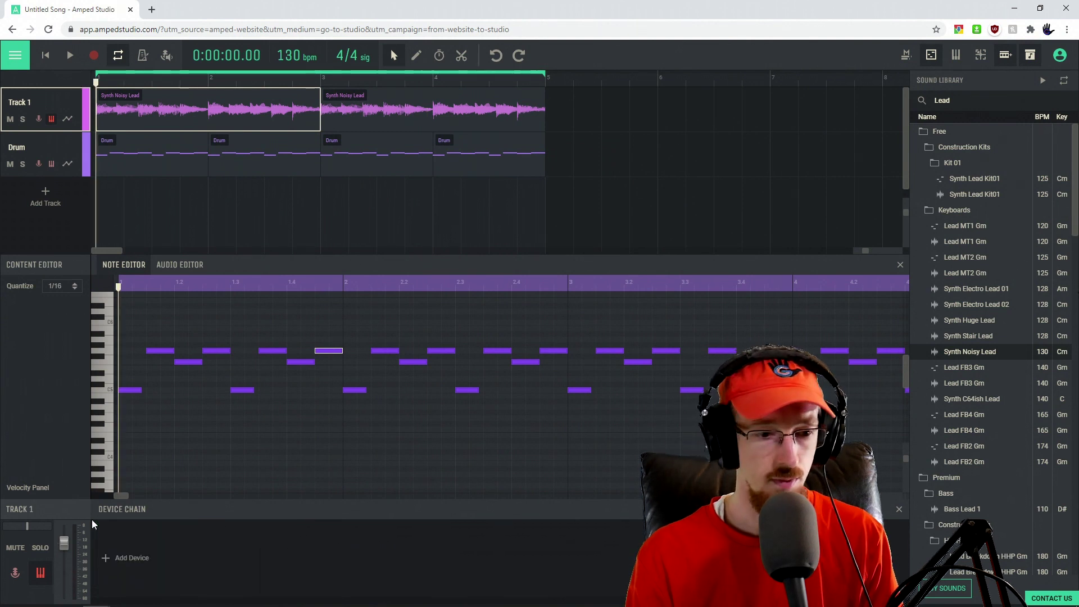
left_click(128, 555)
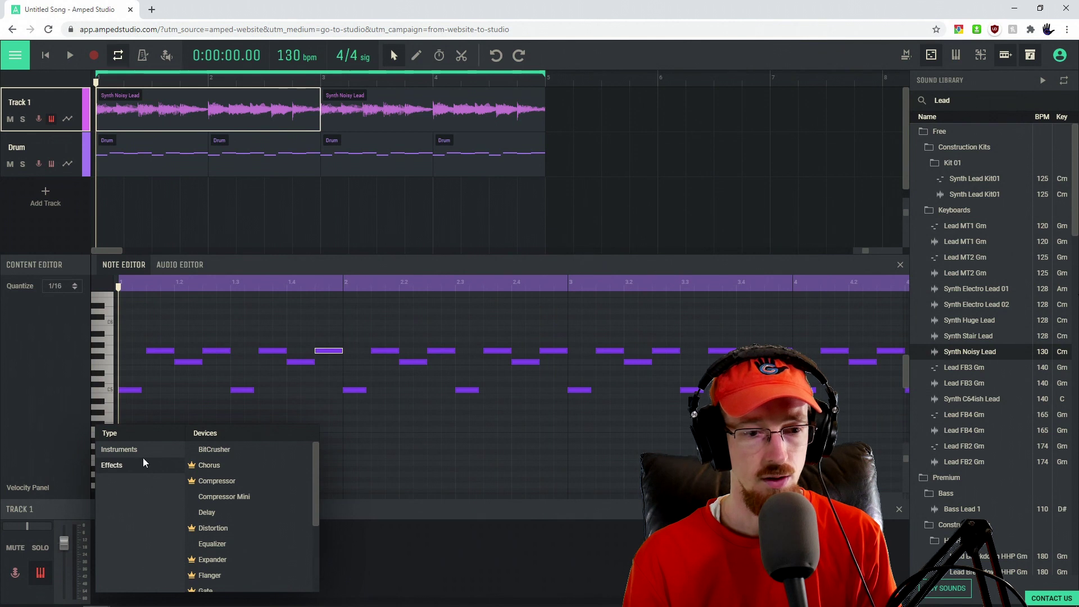
scroll(247, 507, "down", 1)
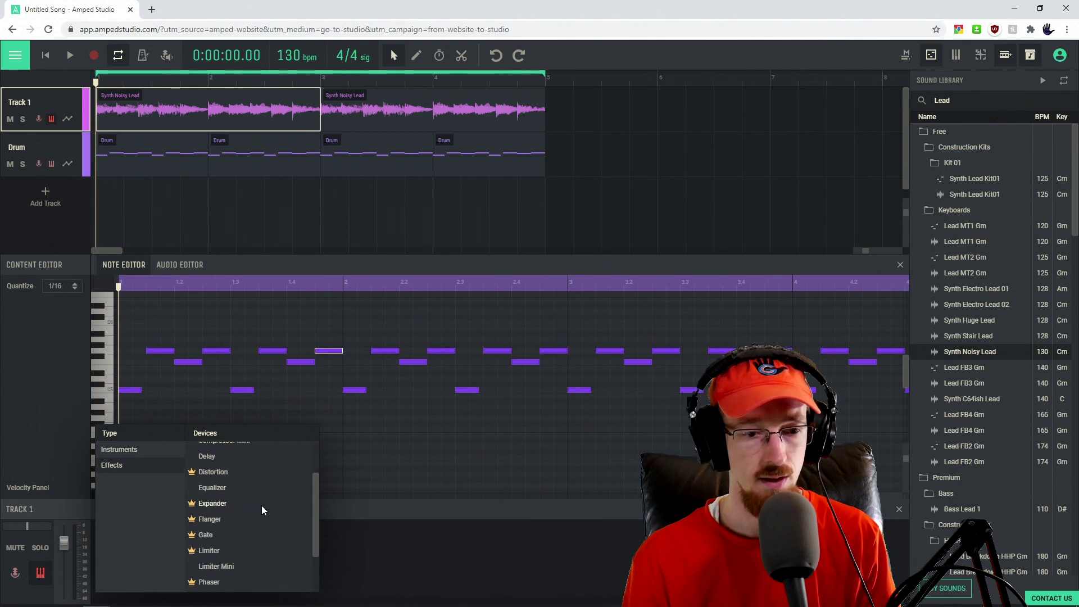
left_click(221, 473)
Start playback, turn the Distortion mode knob to HEAT, and close its settings
key("space")
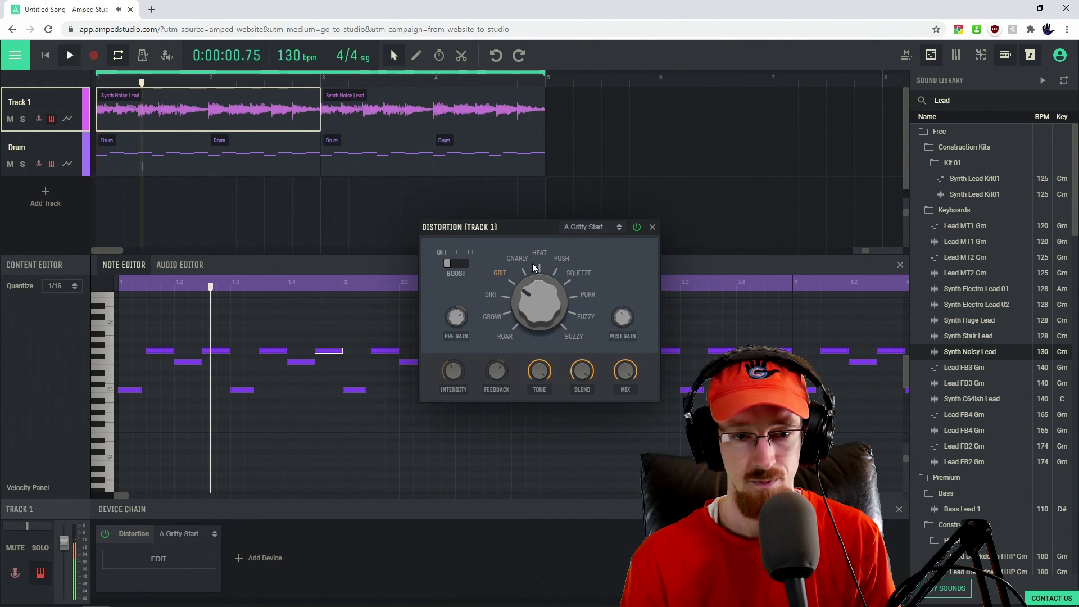
left_click_drag(532, 286, 529, 281)
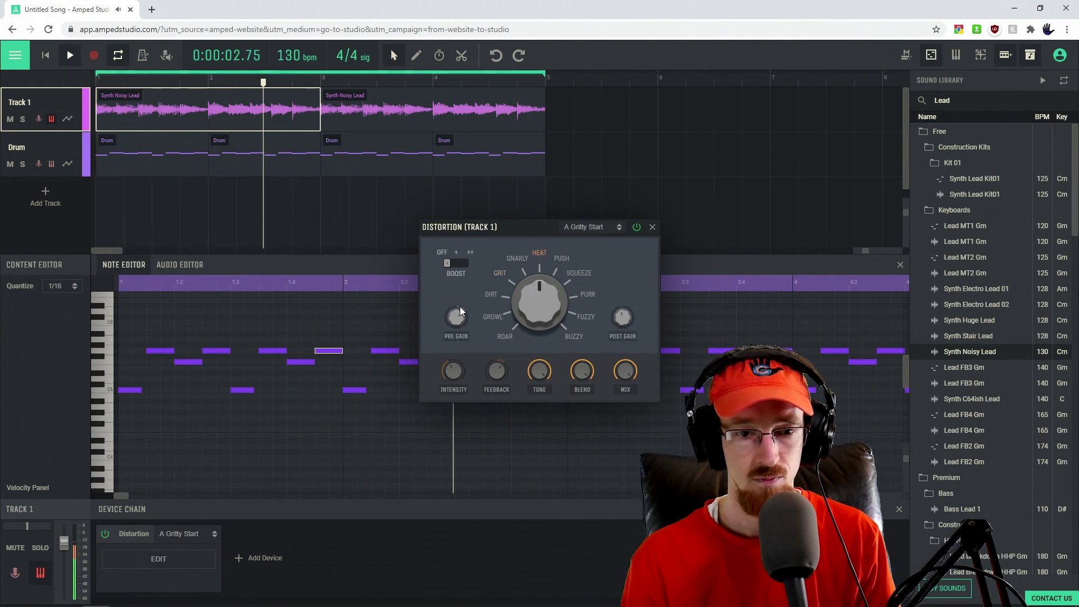
mouse_move(460, 318)
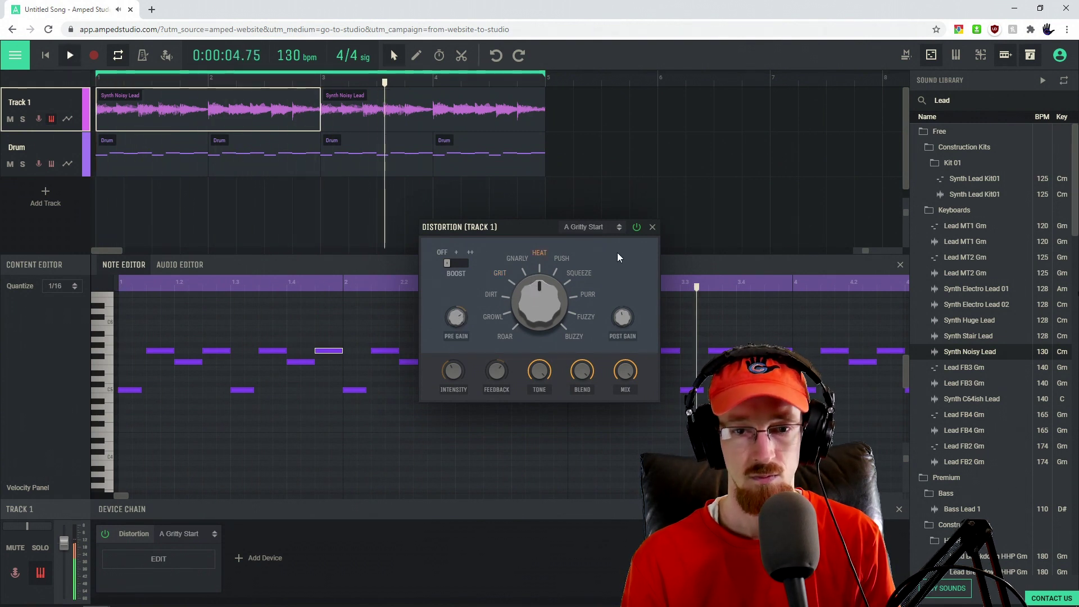
left_click(653, 227)
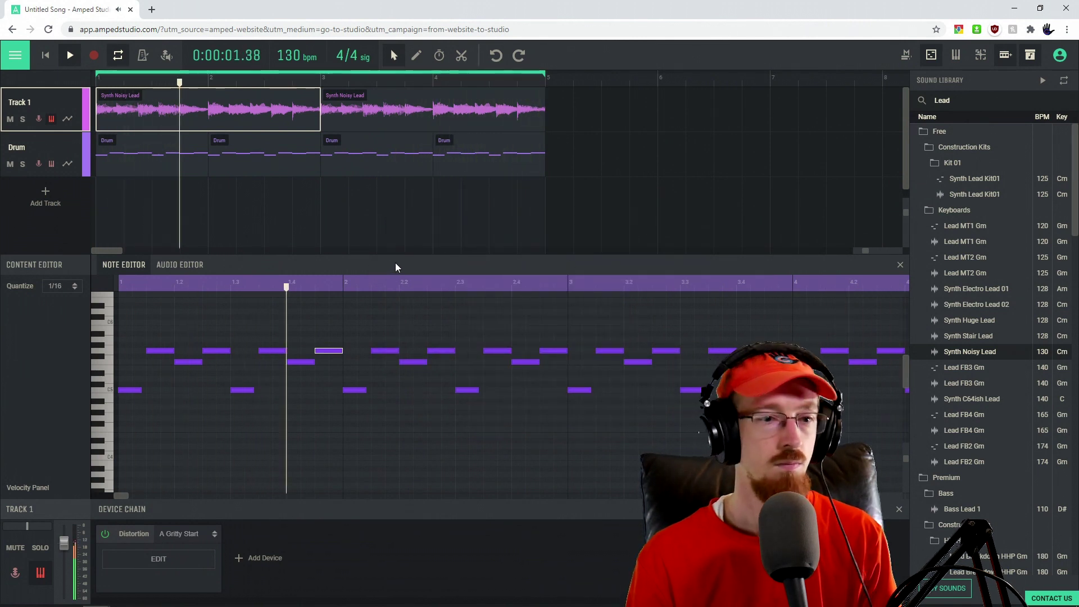
left_click_drag(442, 258, 438, 270)
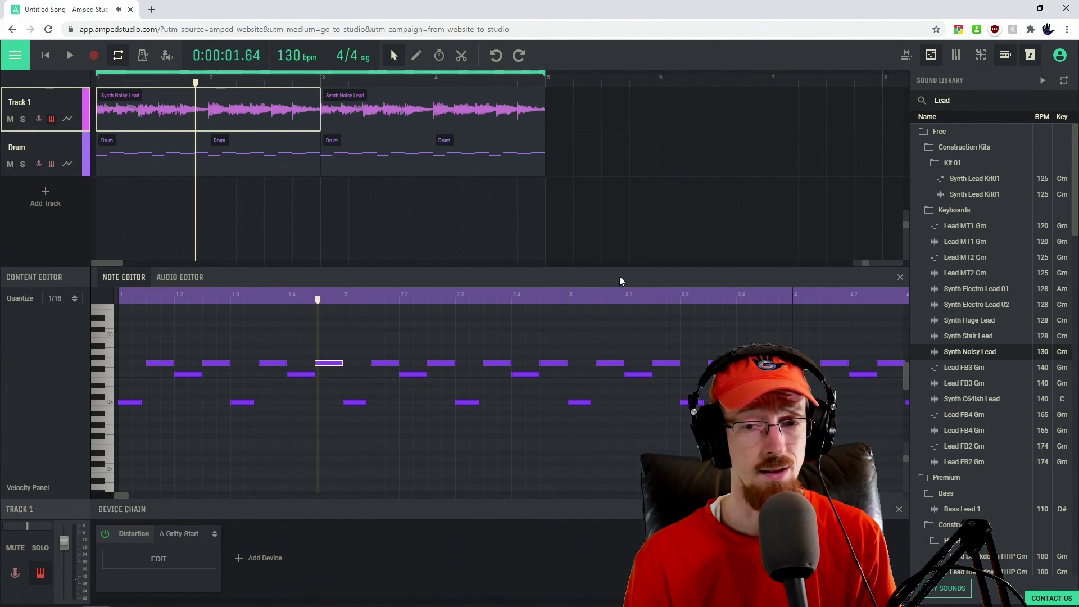
left_click(348, 117)
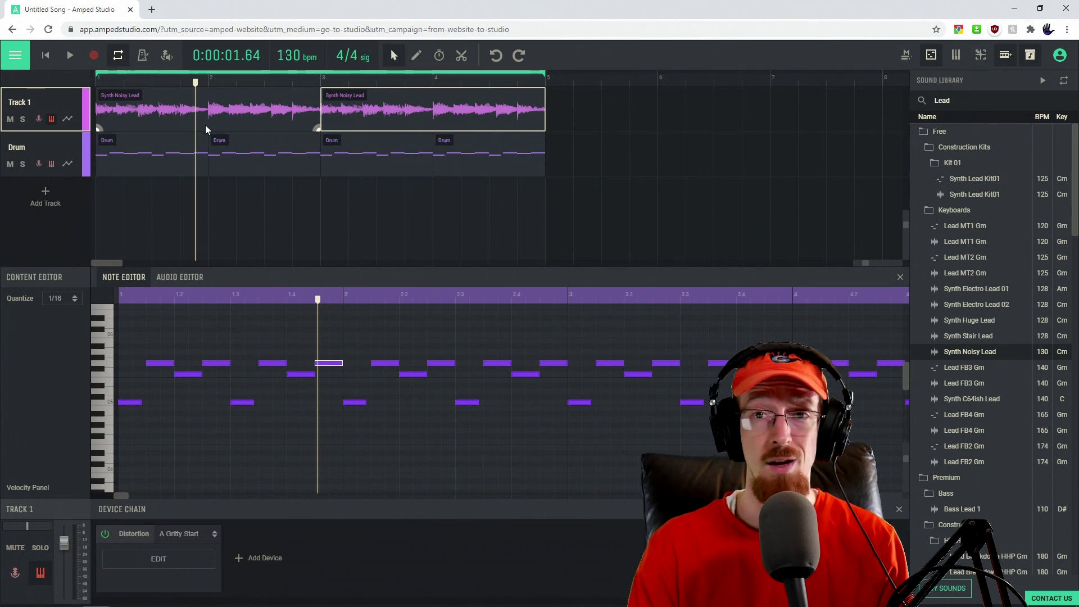